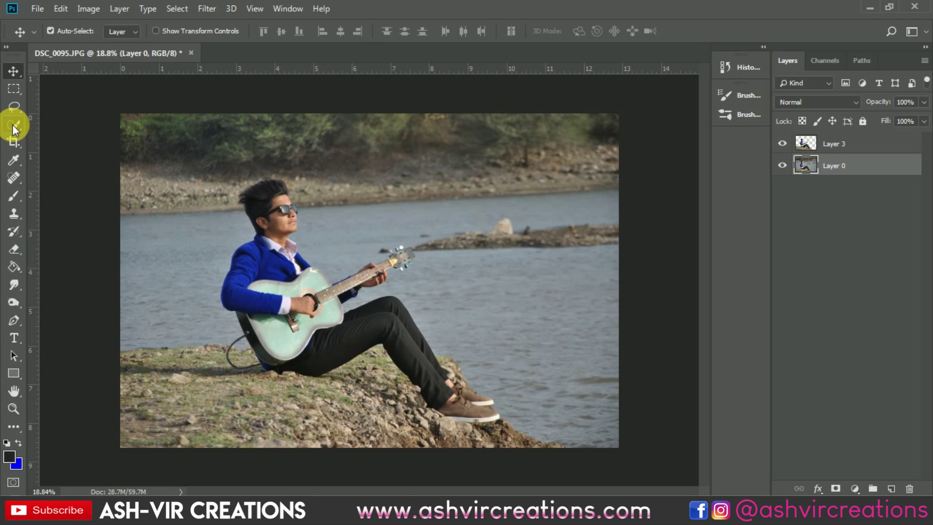
Select the man, guitar and rocky ground on Layer 0 with the Quick Selection tool and copy them to a new layer
click(13, 125)
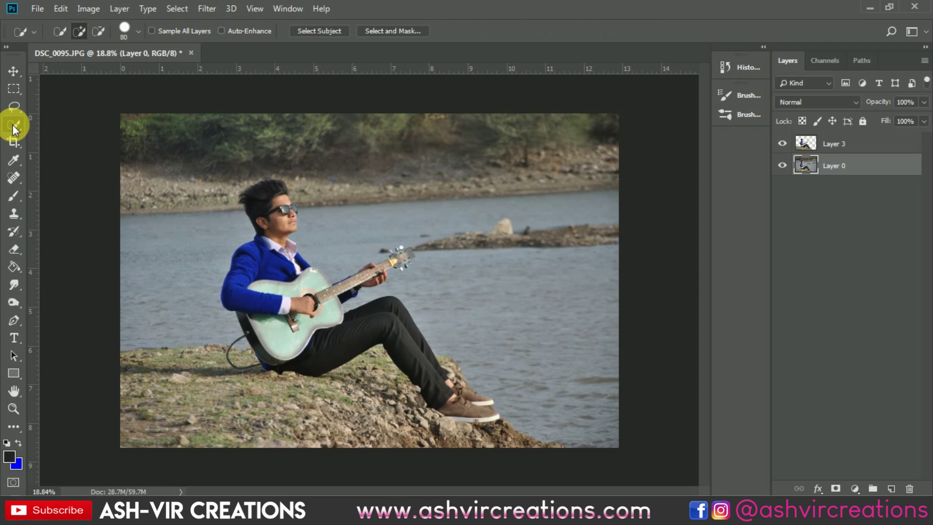
mouse_move(267, 286)
mouse_down()
mouse_move(256, 264)
mouse_move(256, 291)
mouse_move(323, 340)
mouse_move(399, 337)
mouse_move(448, 392)
mouse_move(450, 381)
mouse_move(152, 387)
mouse_move(287, 297)
mouse_move(301, 270)
mouse_move(273, 219)
mouse_move(281, 203)
mouse_move(273, 209)
mouse_move(302, 287)
mouse_move(364, 290)
mouse_move(381, 267)
mouse_move(228, 350)
mouse_move(156, 360)
mouse_move(219, 370)
mouse_move(297, 358)
mouse_move(431, 400)
mouse_move(540, 458)
mouse_move(474, 440)
mouse_move(310, 433)
mouse_up()
scroll(310, 339, up, 1)
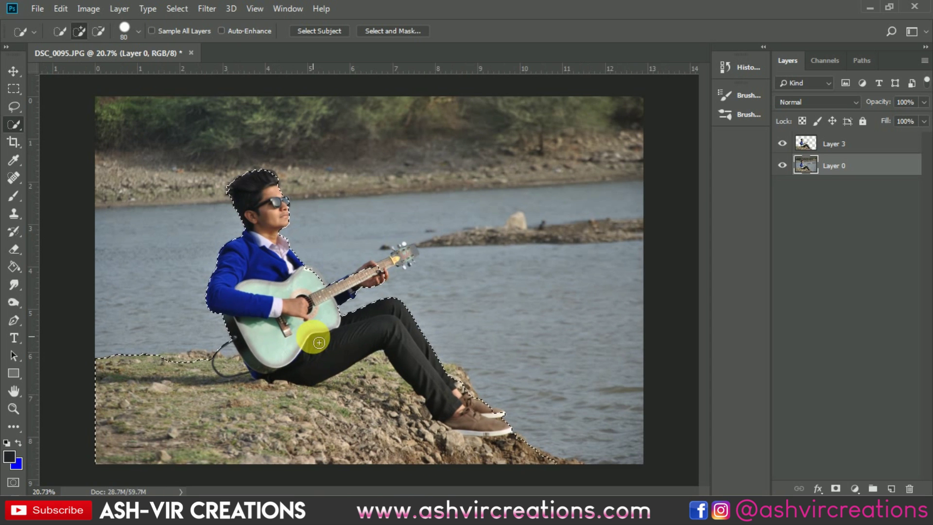
scroll(293, 333, down, 2)
right_click(293, 87)
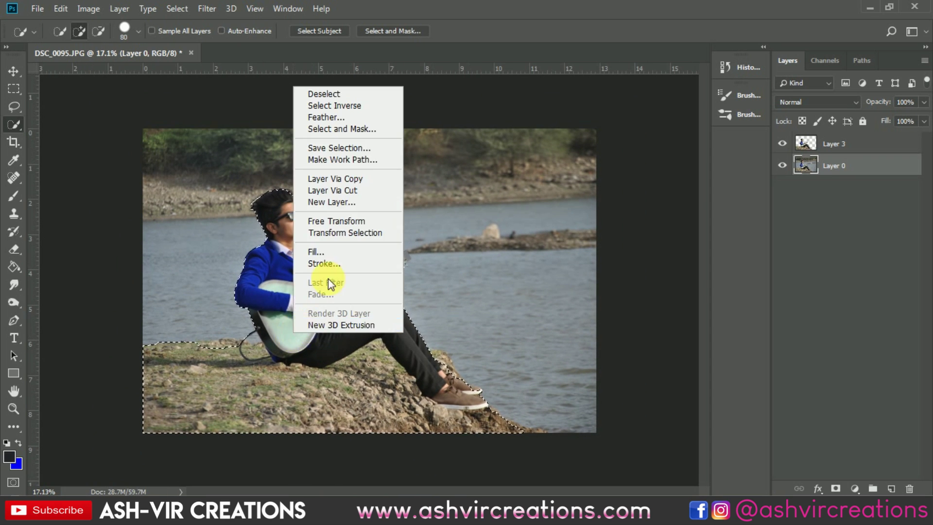
click(342, 180)
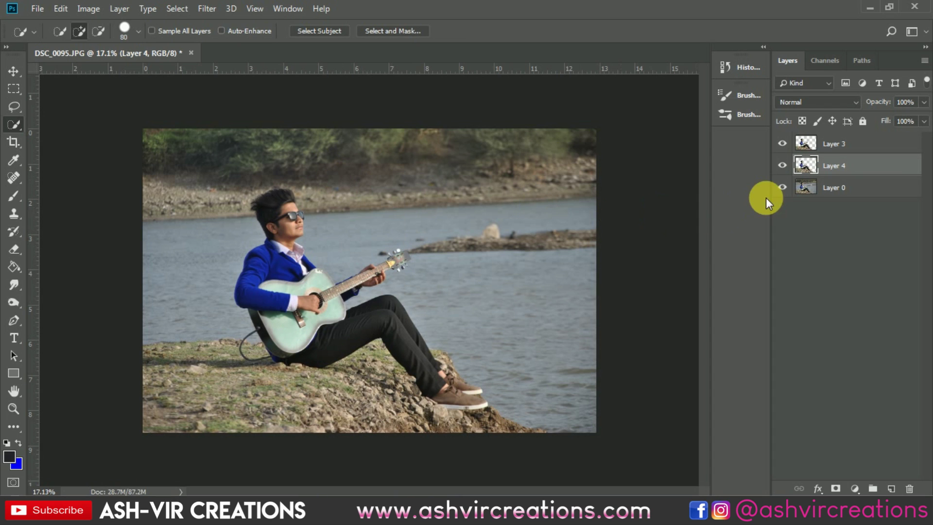
Delete the newly copied cut-out layer and hide the original photo on Layer 0
key(Delete)
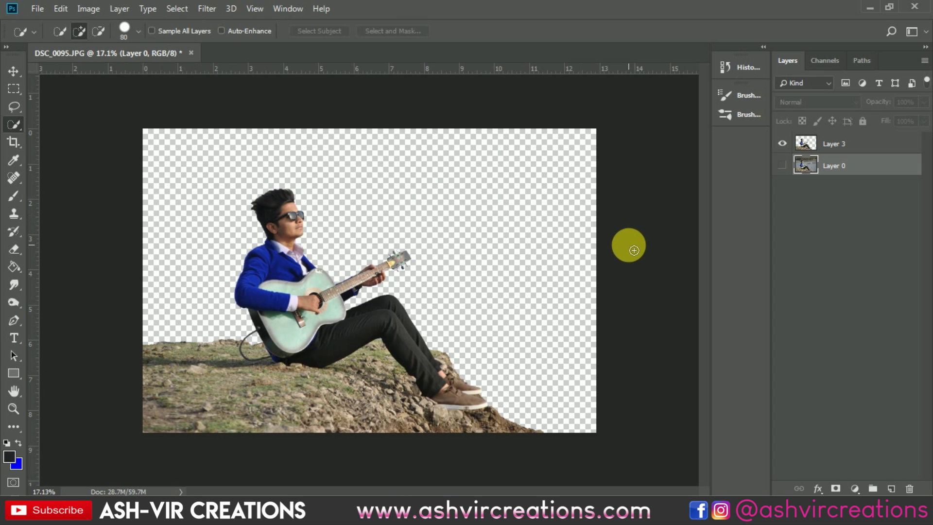
key(v)
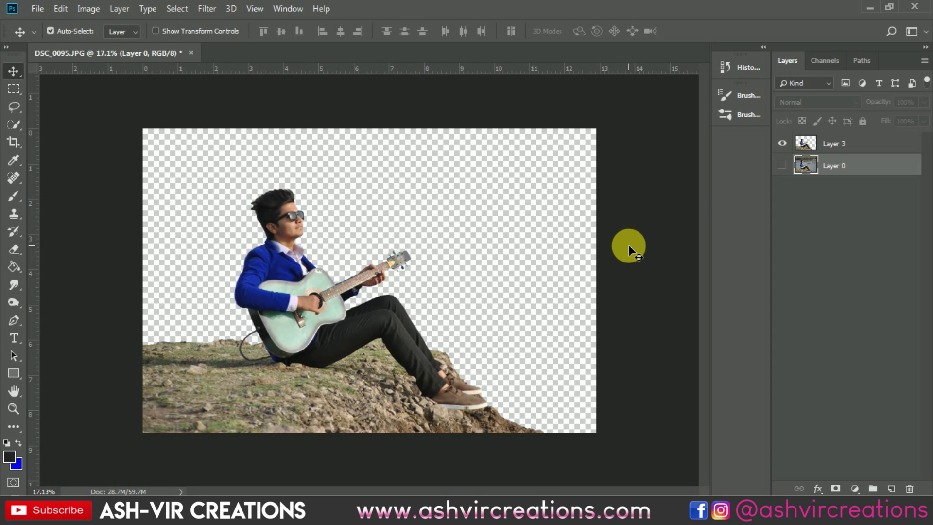
scroll(454, 235, up, 1)
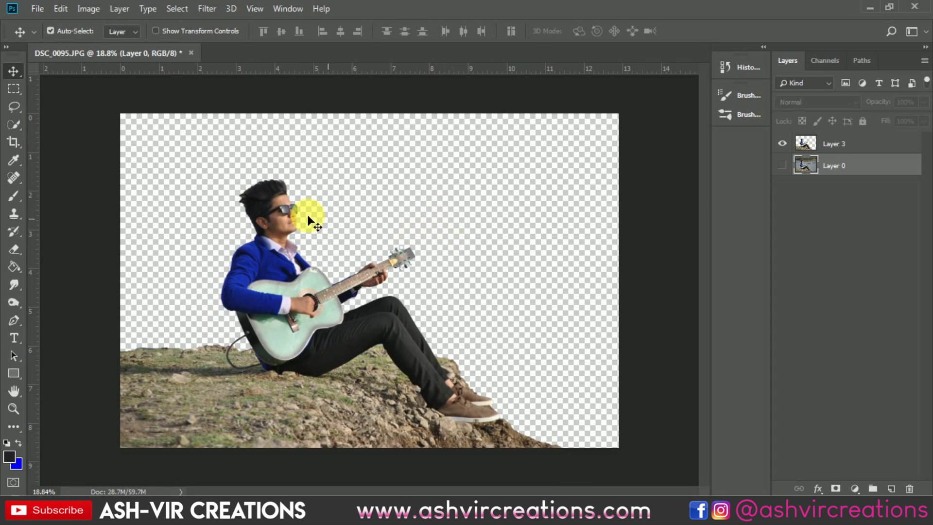
Open the mountain landscape image mui from the Desktop
click(36, 9)
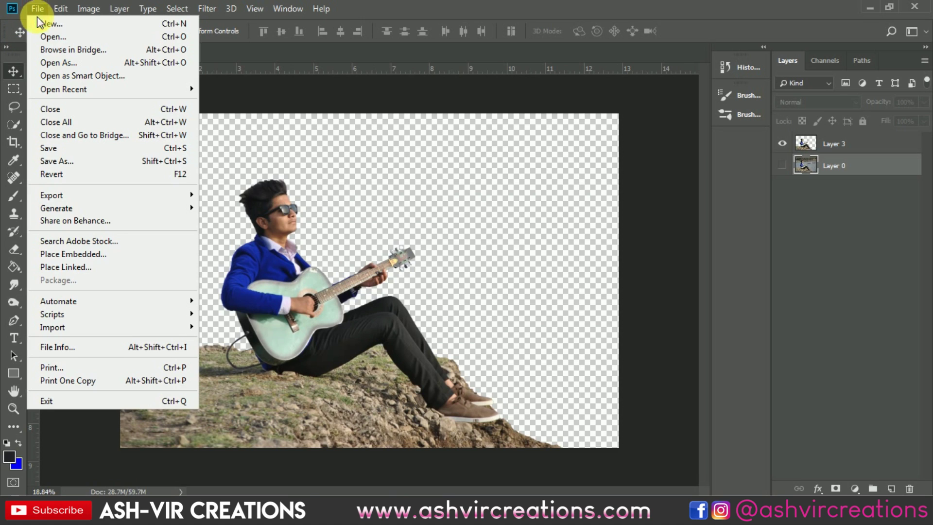
click(43, 38)
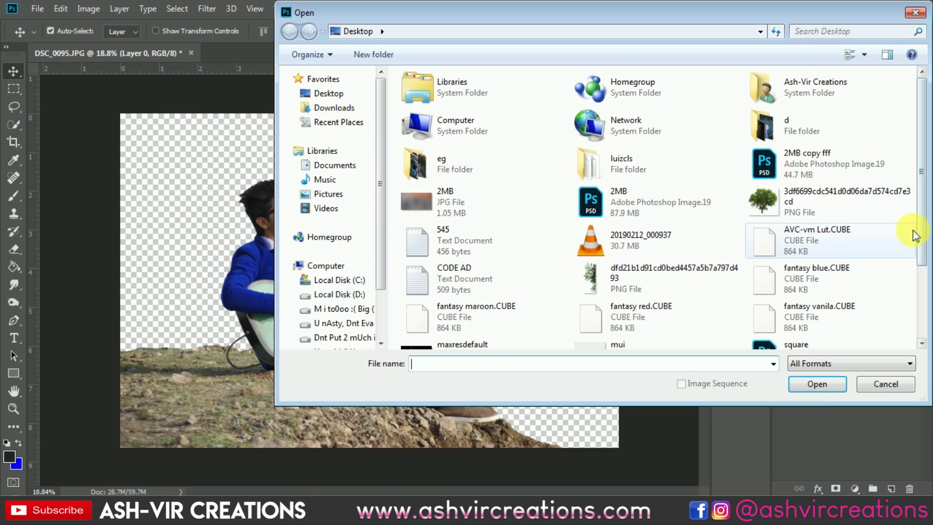
click(915, 237)
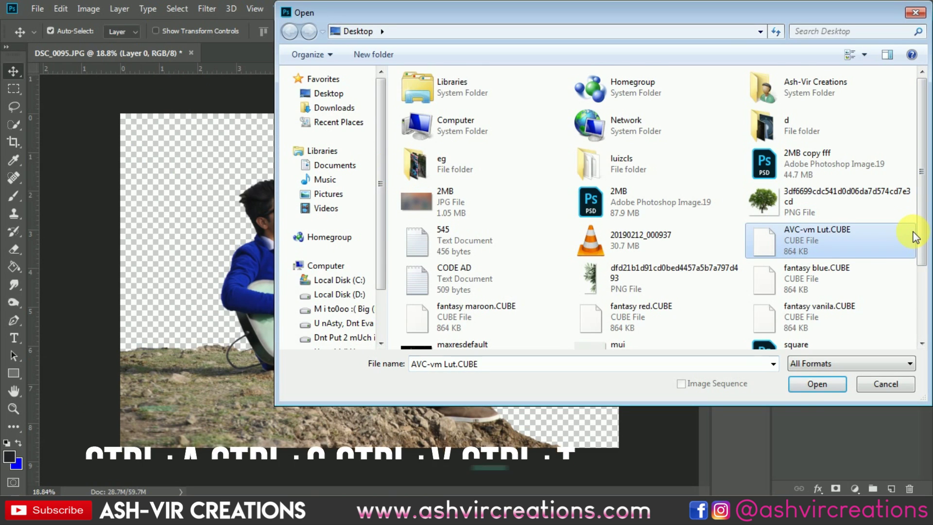
scroll(826, 219, down, 3)
double_click(628, 249)
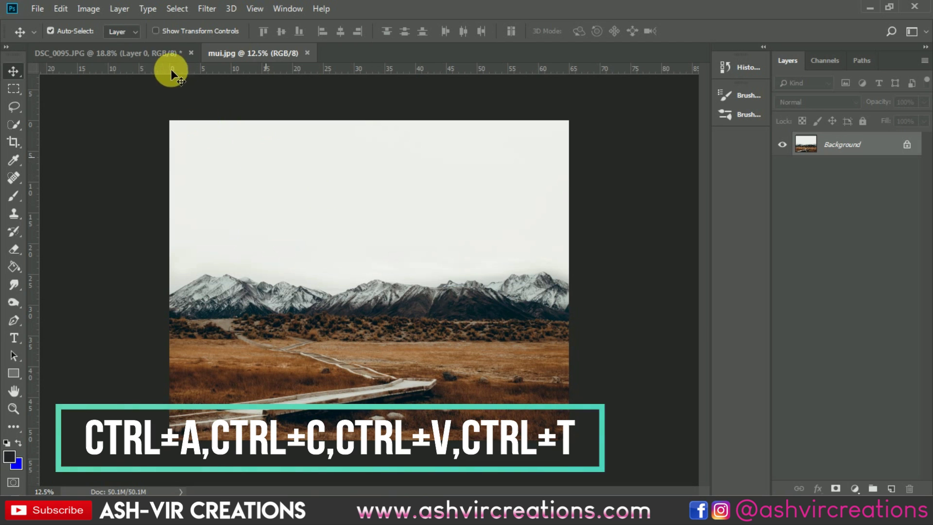
Copy the mountain landscape into DSC_0095.JPG as a new layer between Layer 3 and Layer 0
click(168, 55)
drag(168, 57, 306, 190)
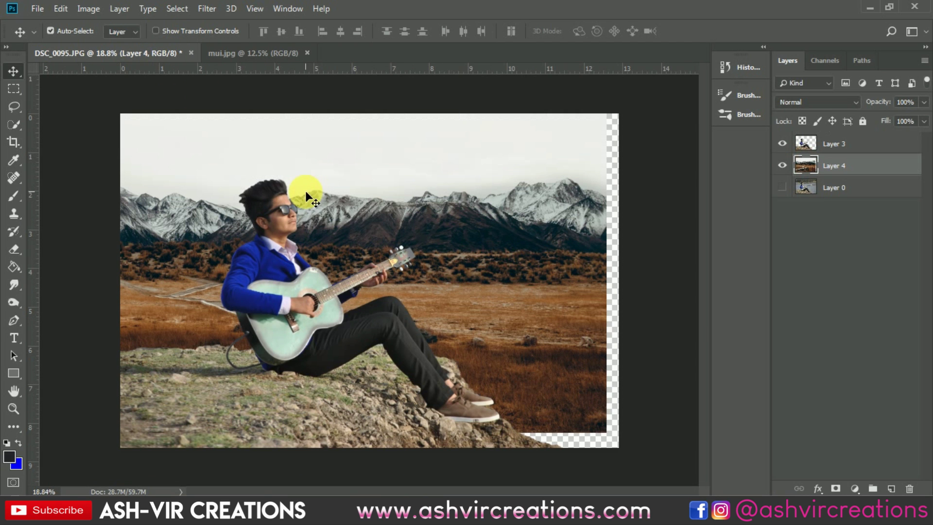
key(ctrl)
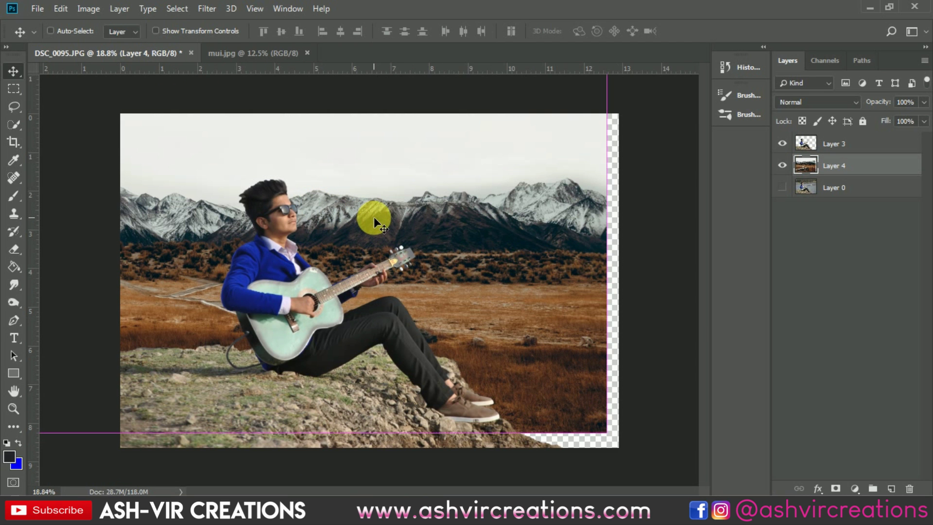
Scale the landscape layer to about 90% and position it so it fills the canvas behind the man
key(ctrl+t)
drag(418, 226, 553, 212)
key(ctrl+minus)
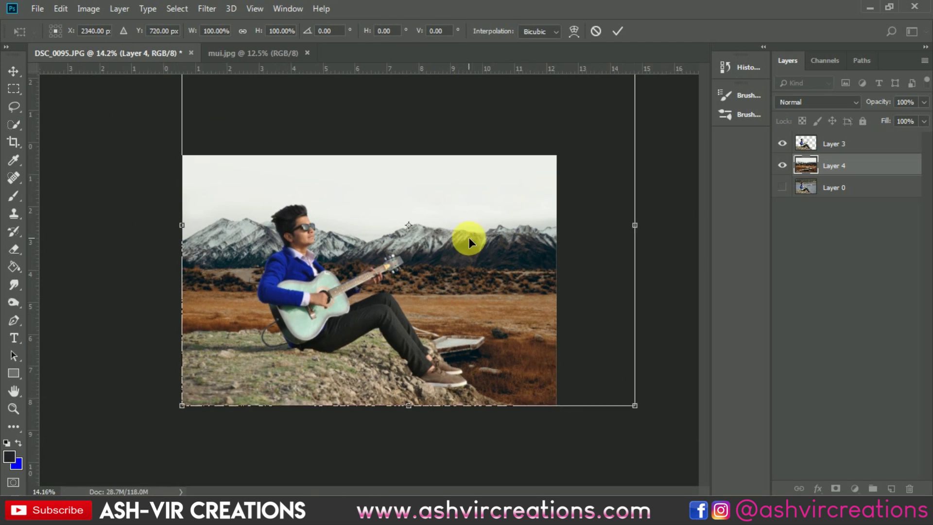
drag(594, 90, 567, 136)
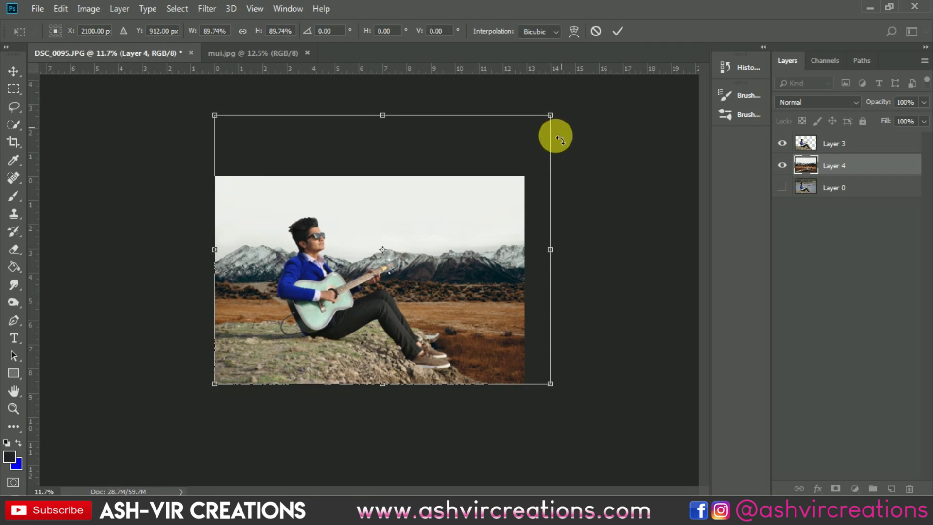
scroll(405, 241, up, 3)
drag(471, 265, 441, 269)
key(Return)
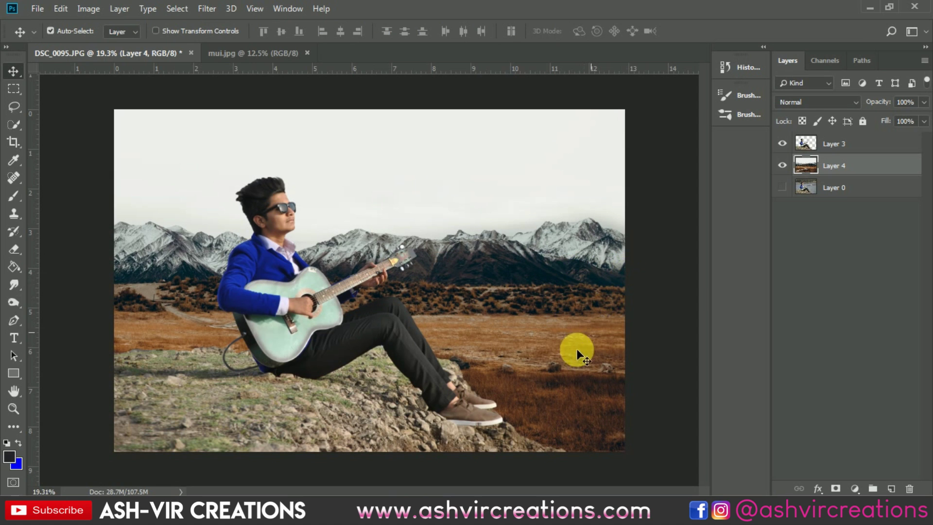
Apply a Box Blur with a radius of 5 pixels to the mountain landscape on Layer 4
right_click(840, 165)
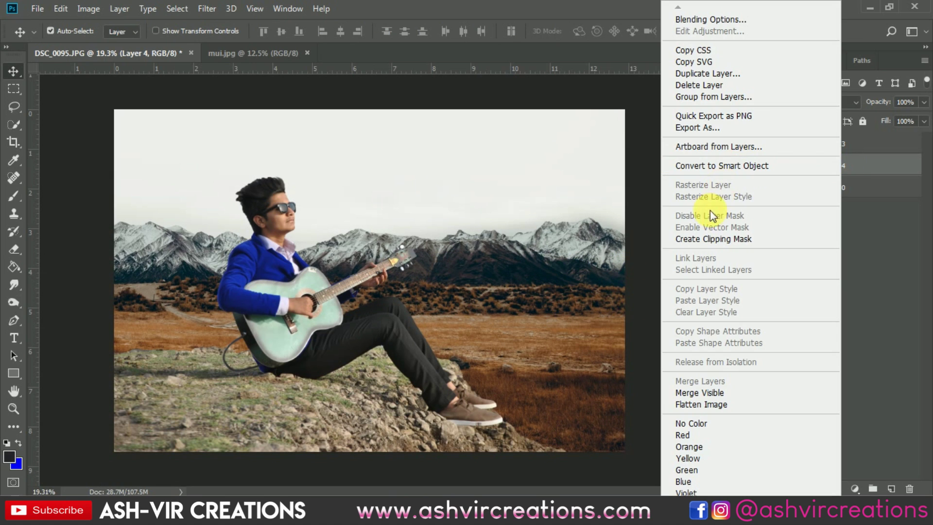
click(558, 189)
click(210, 8)
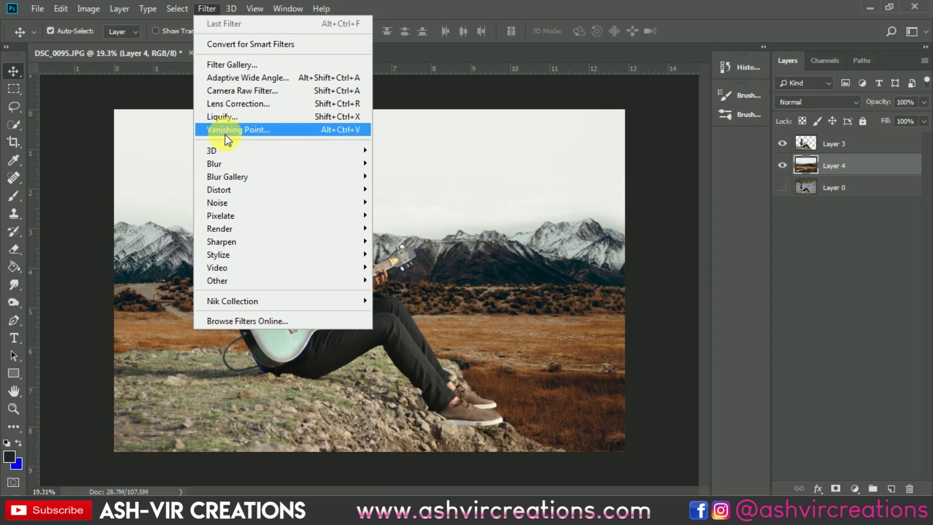
mouse_move(235, 165)
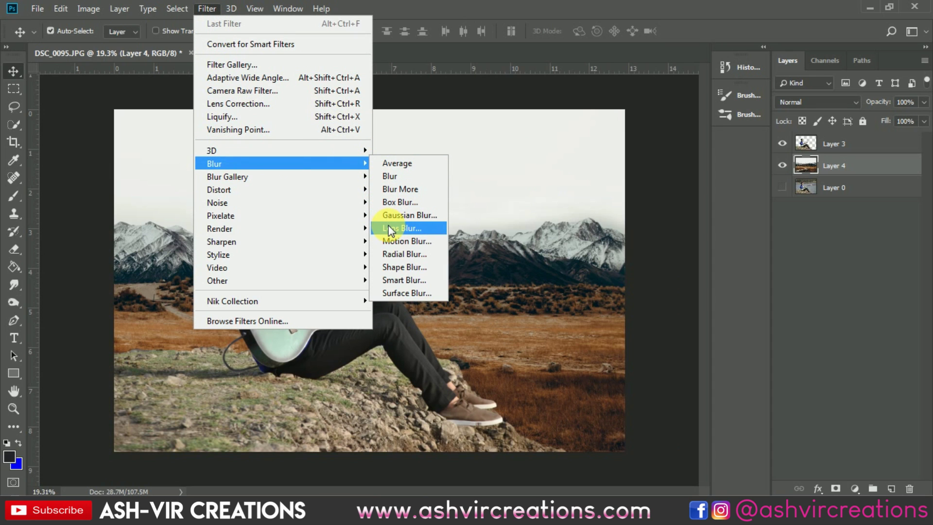
click(400, 202)
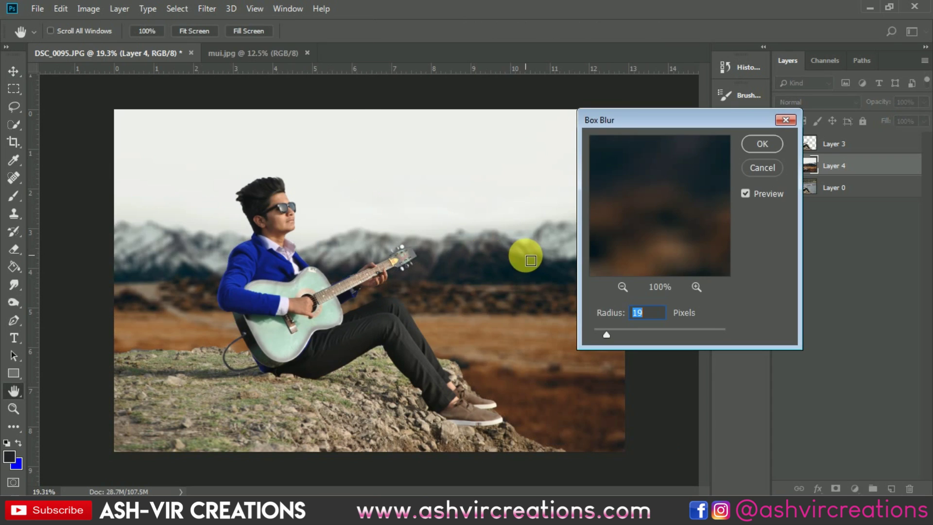
drag(597, 332, 597, 331)
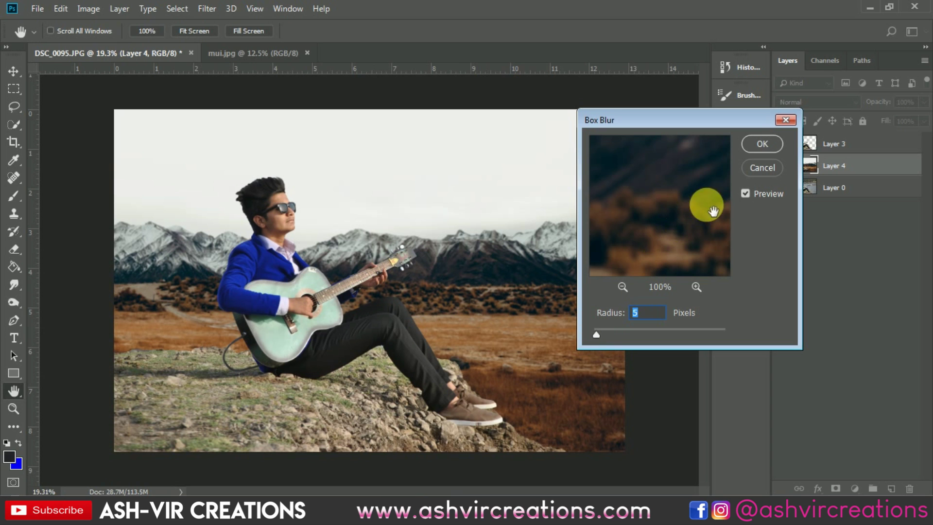
click(762, 144)
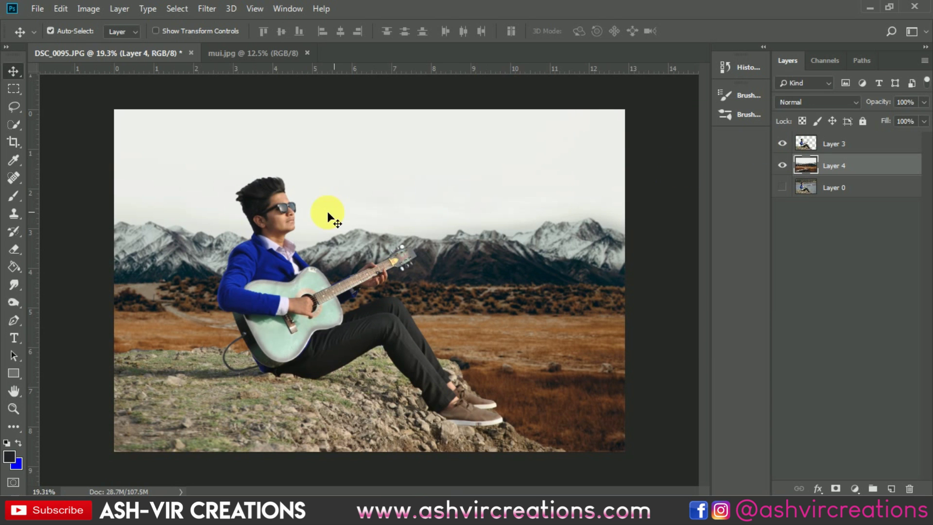
Make the man's cut-out, Layer 3, the active layer with his head in close view
scroll(248, 190, up, 5)
drag(238, 179, 439, 210)
click(849, 145)
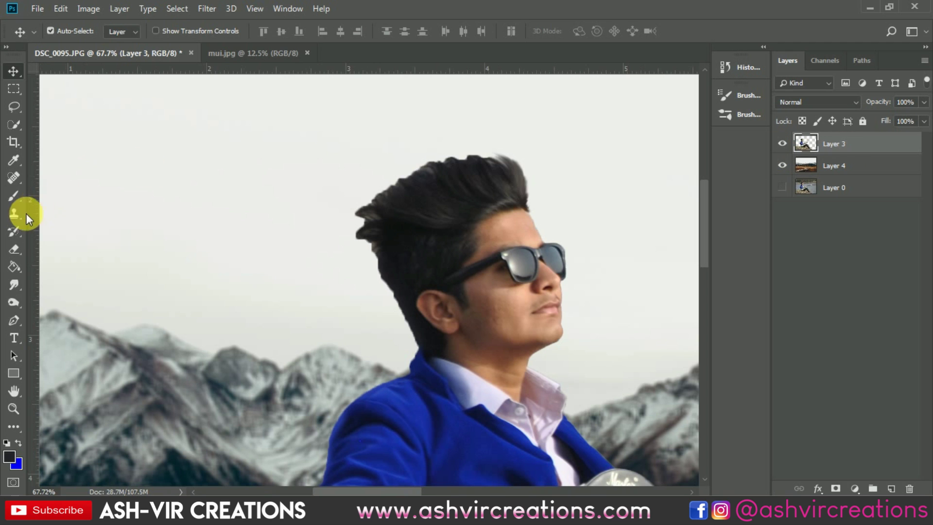
Try to erase the protruding hair tufts at the back of the man's head with the Eraser
click(15, 249)
scroll(322, 233, up, 2)
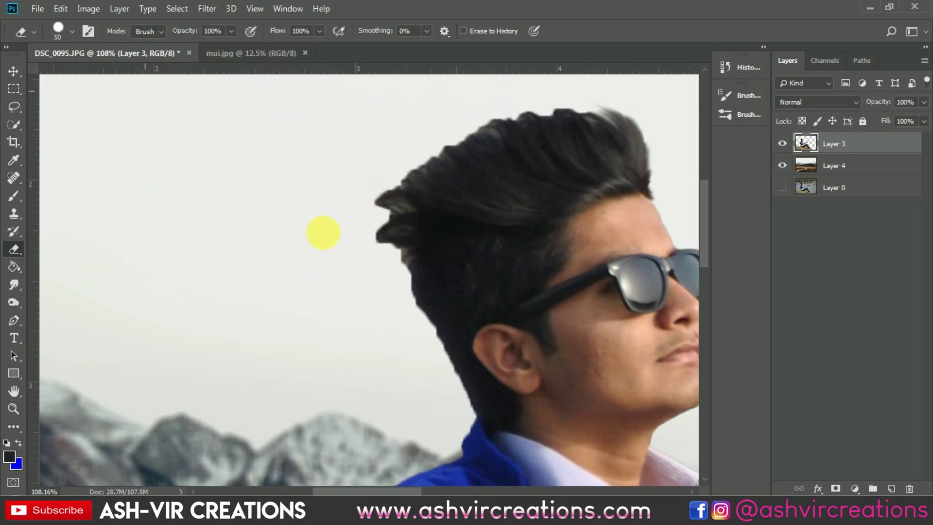
click(399, 225)
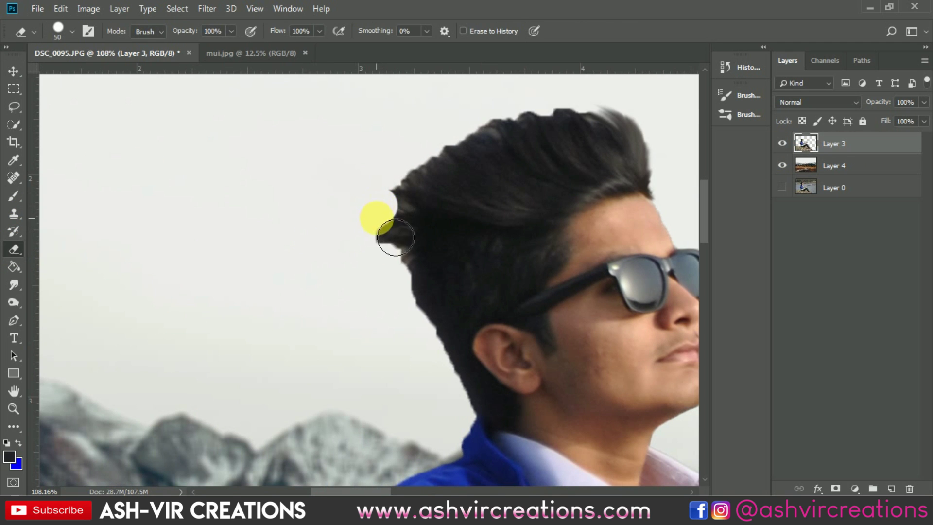
drag(395, 237, 406, 274)
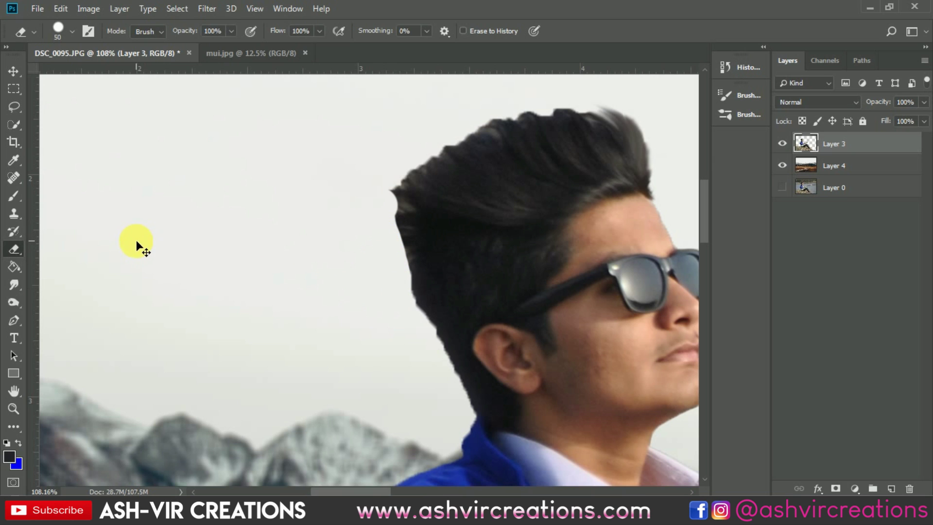
key(ctrl+z)
key(ctrl+z)
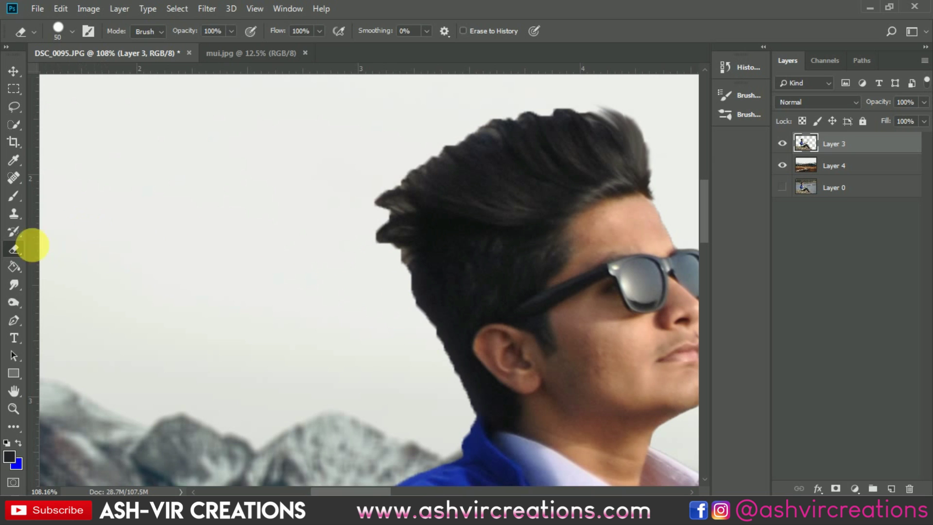
Smudge the top edge of the man's hair into soft strands using the Smudge tool at brush sizes from 10 to 20
click(15, 285)
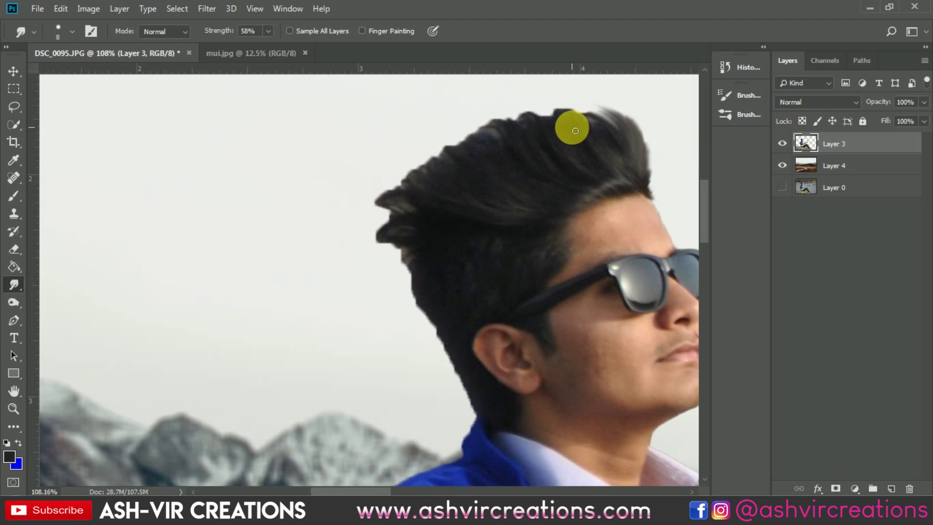
scroll(568, 127, up, 2)
key(bracketright)
key(bracketright)
key(bracketright)
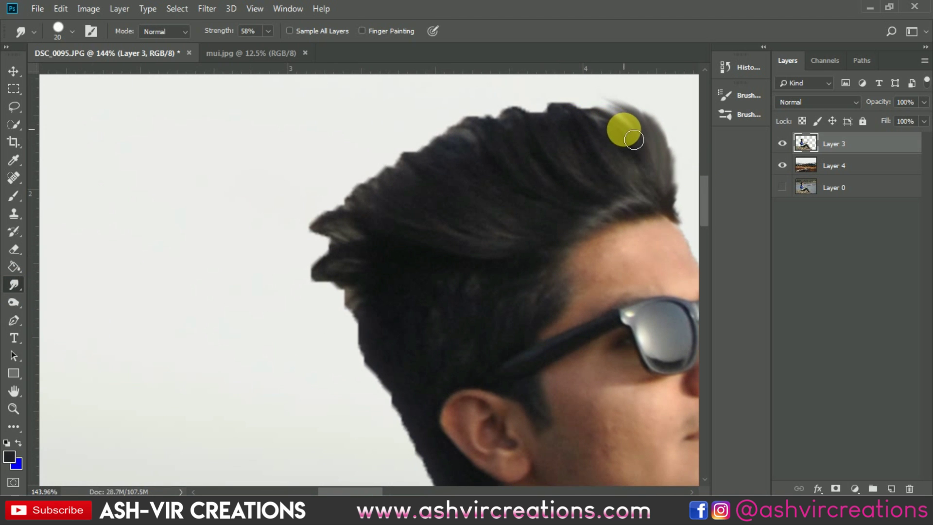
mouse_move(634, 140)
mouse_down()
mouse_move(566, 100)
mouse_move(621, 136)
mouse_move(570, 100)
mouse_move(532, 116)
mouse_move(497, 118)
mouse_move(481, 108)
mouse_up()
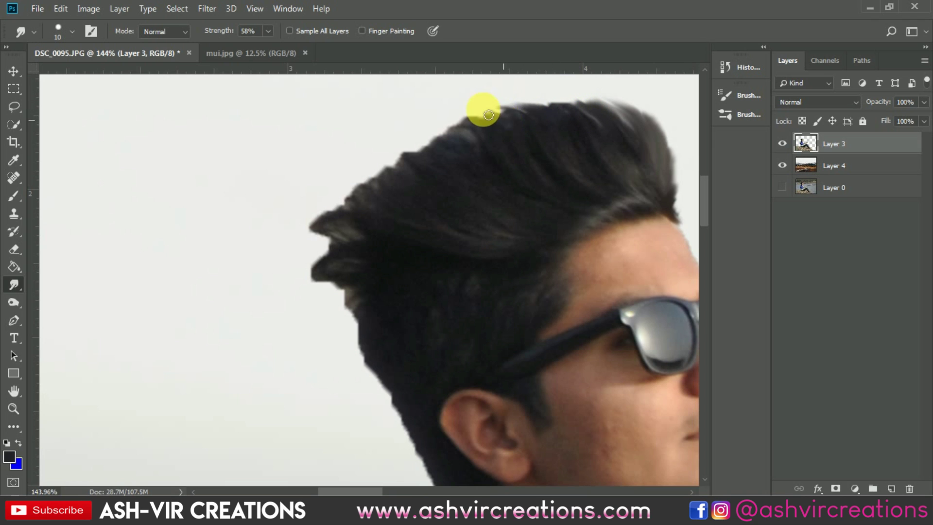
Smudge the hair edge at the back of the man's head into natural strands with a size 15 brush
key(bracketright)
mouse_move(310, 237)
mouse_down()
mouse_move(317, 224)
mouse_move(355, 241)
mouse_move(342, 219)
mouse_move(358, 282)
mouse_move(327, 302)
mouse_move(358, 291)
mouse_move(338, 324)
mouse_move(361, 309)
mouse_move(343, 333)
mouse_move(359, 329)
mouse_move(356, 313)
mouse_move(362, 336)
mouse_move(363, 293)
mouse_move(336, 304)
mouse_move(366, 294)
mouse_move(335, 311)
mouse_move(353, 308)
mouse_up()
key(bracketleft)
key(bracketleft)
key(bracketright)
key(bracketleft)
key(bracketleft)
key(bracketright)
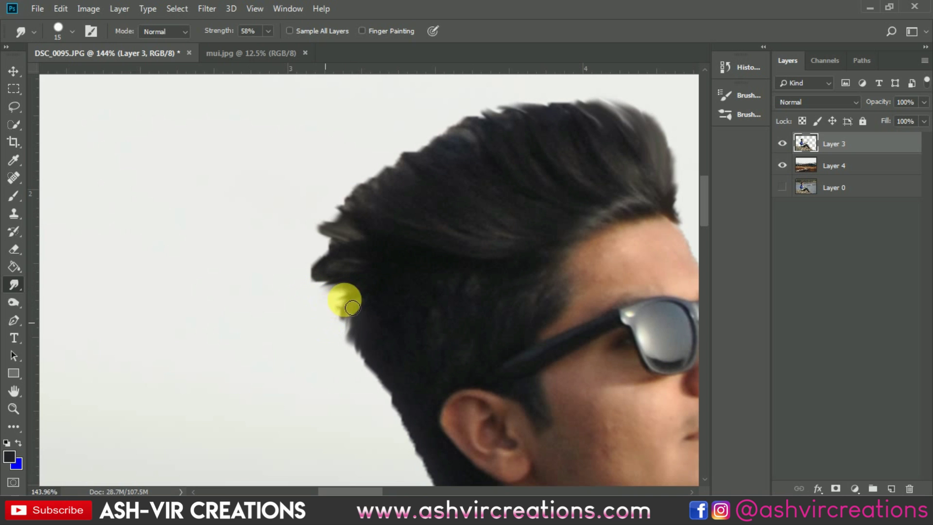
Refine the remaining tuft at the back of the hair with further smudge strokes and check the blend against the background
scroll(354, 313, down, 3)
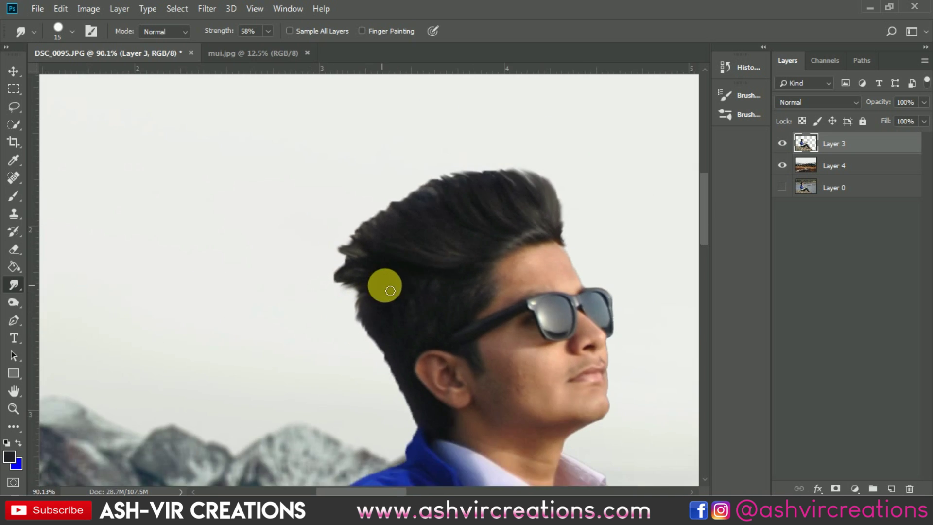
scroll(384, 292, up, 2)
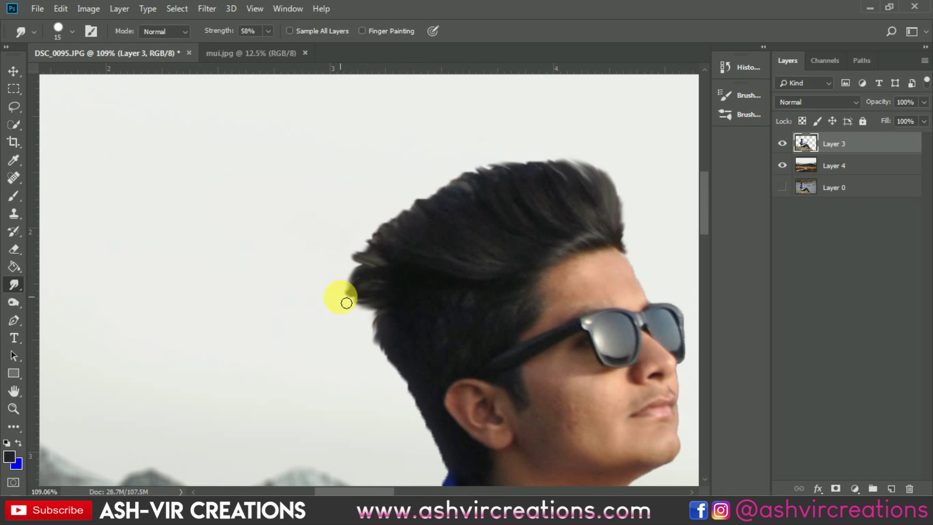
mouse_move(345, 303)
mouse_down()
mouse_move(368, 283)
mouse_move(406, 297)
mouse_move(373, 297)
mouse_move(374, 277)
mouse_move(354, 271)
mouse_move(383, 277)
mouse_move(358, 296)
mouse_move(388, 296)
mouse_move(373, 292)
mouse_up()
key(bracketleft)
key(bracketleft)
scroll(372, 292, down, 1)
scroll(357, 301, down, 5)
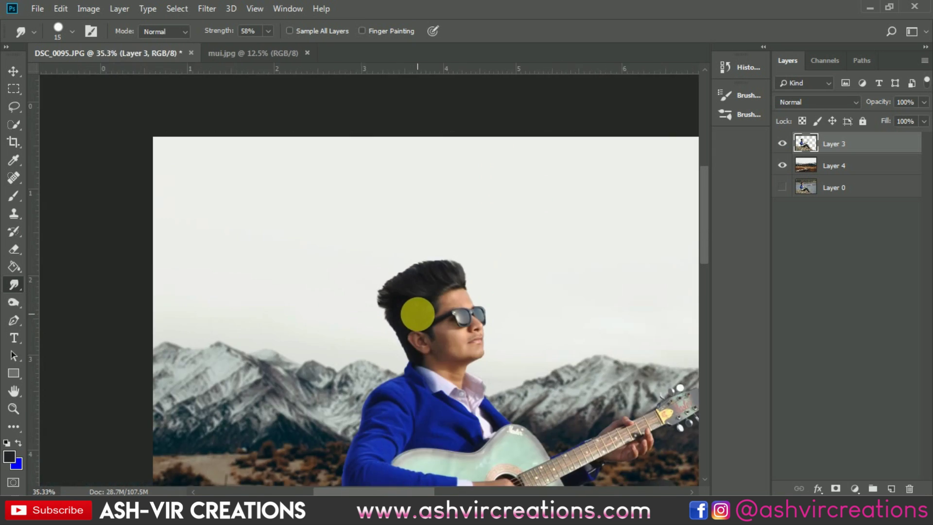
scroll(250, 168, up, 1)
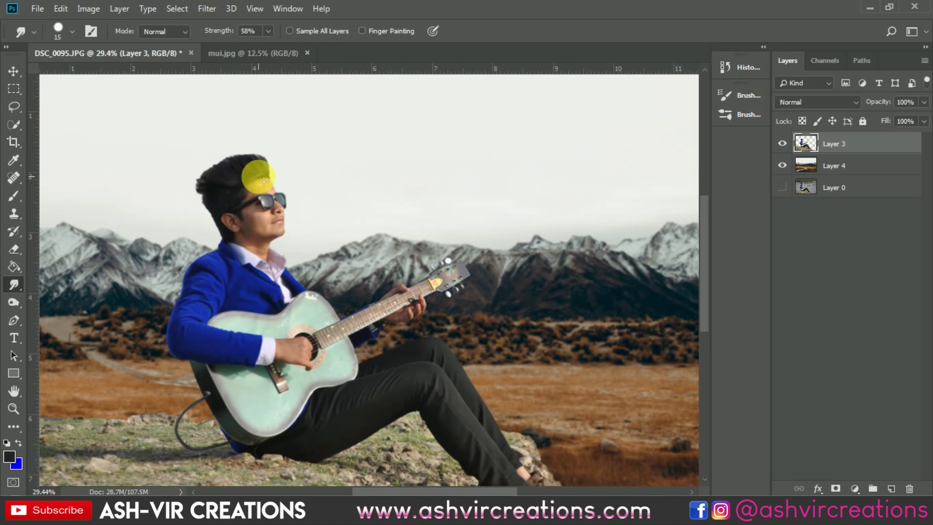
Add a Levels adjustment clipped to Layer 3, set its black input level to 12, and compare the result with the adjustment off
key(v)
scroll(257, 182, down, 2)
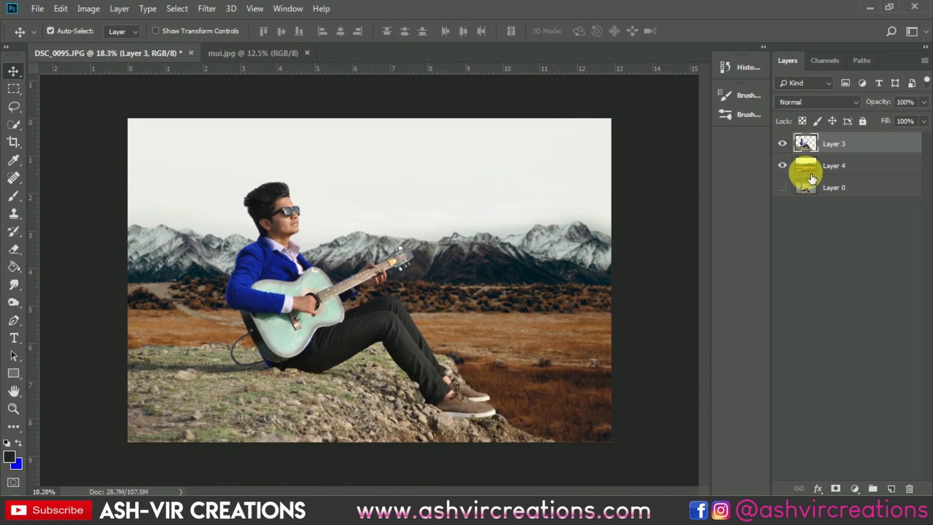
right_click(301, 323)
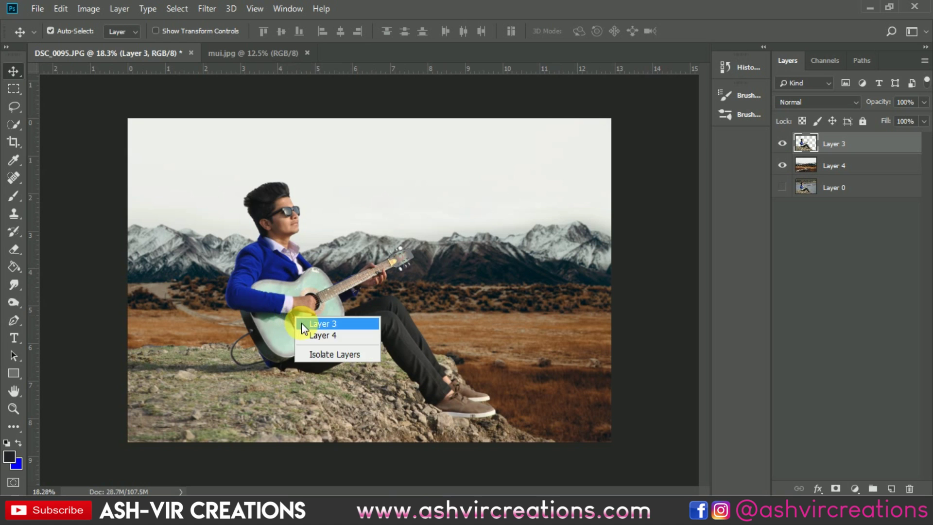
click(414, 326)
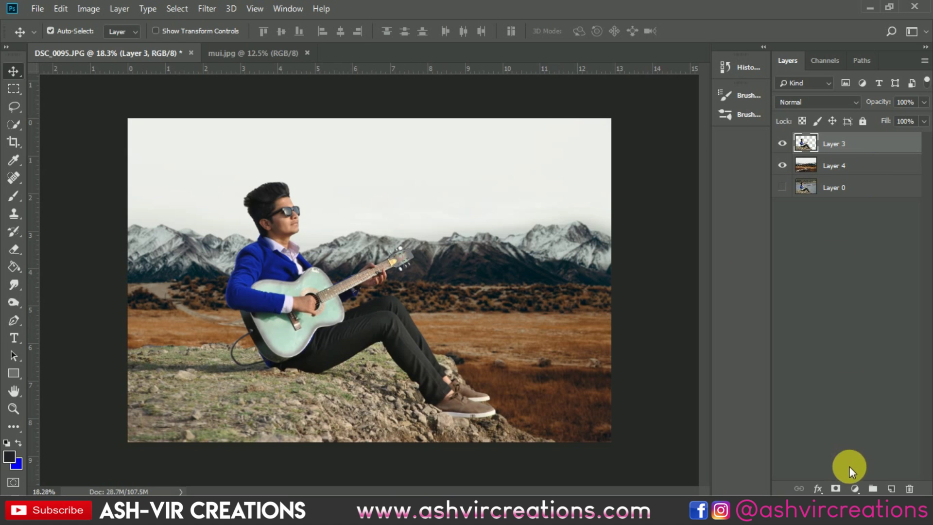
click(855, 488)
click(851, 296)
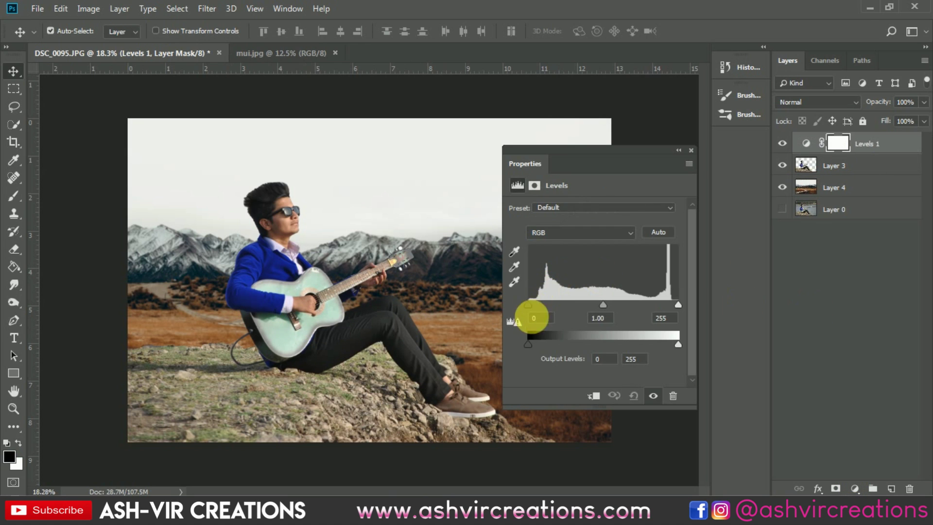
click(593, 395)
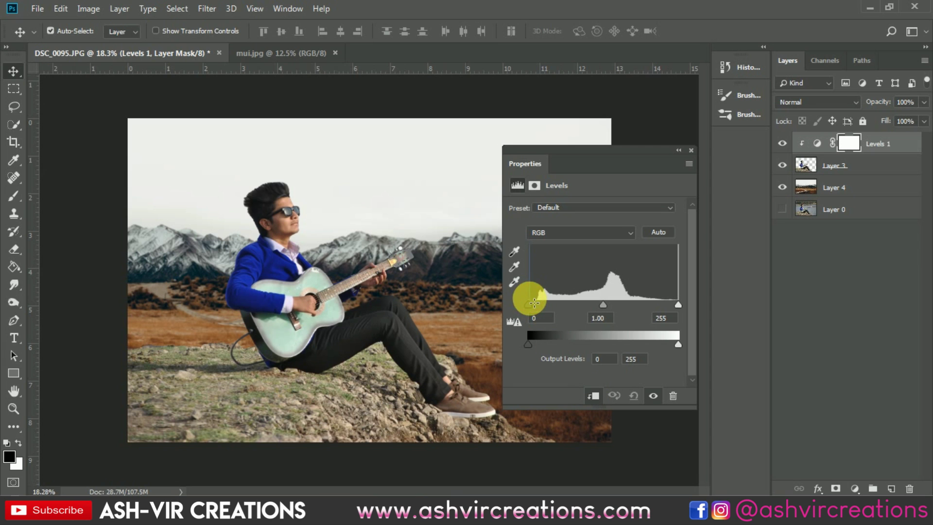
mouse_move(530, 304)
mouse_down()
mouse_move(551, 304)
mouse_move(516, 301)
mouse_move(539, 306)
mouse_up()
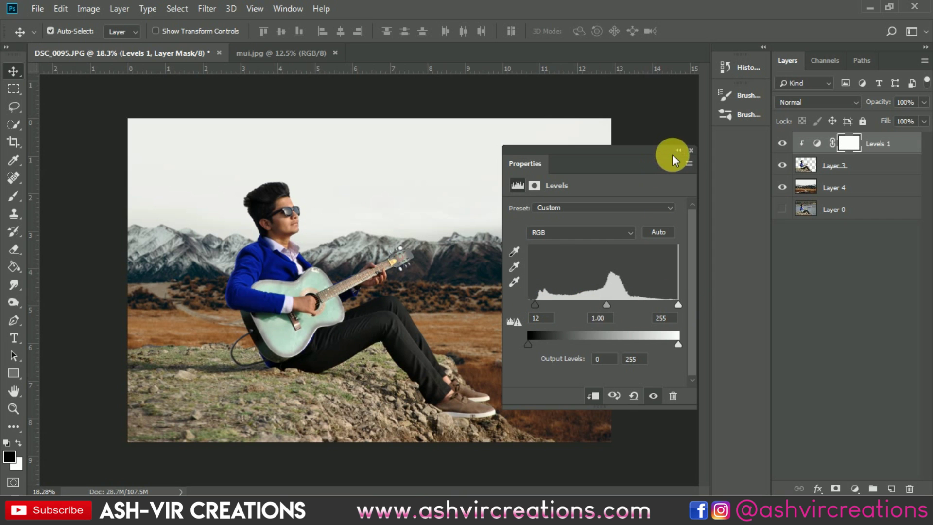
click(690, 149)
key(ctrl+0)
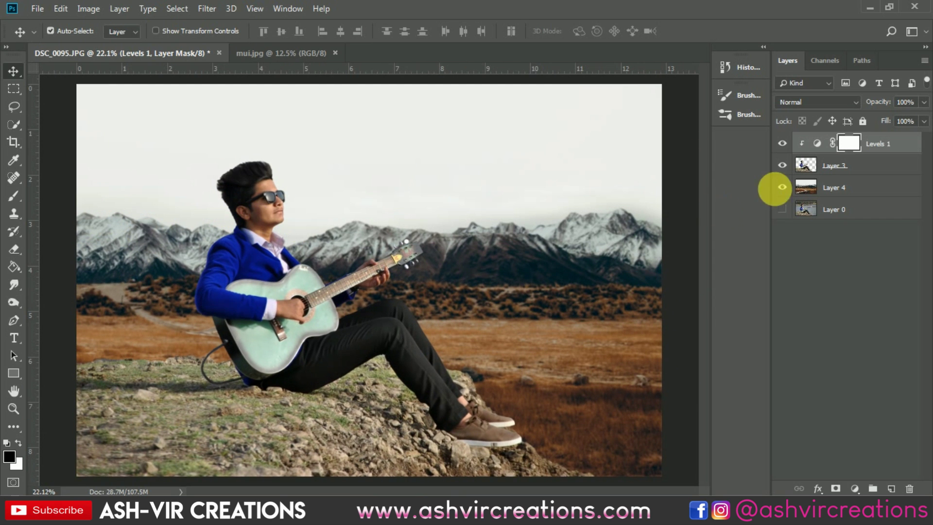
click(788, 145)
click(788, 145)
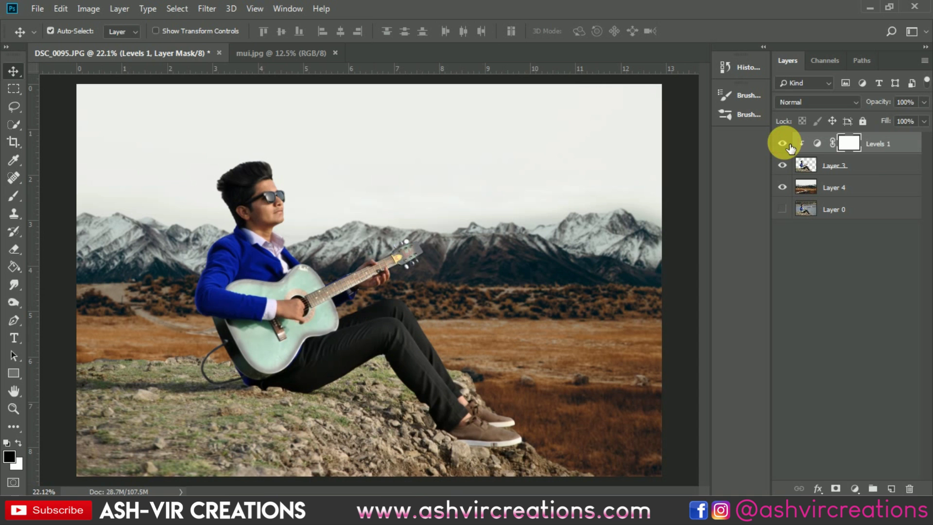
Merge the clipped Levels adjustment and Layer 3 into a single layer
click(876, 166)
right_click(876, 166)
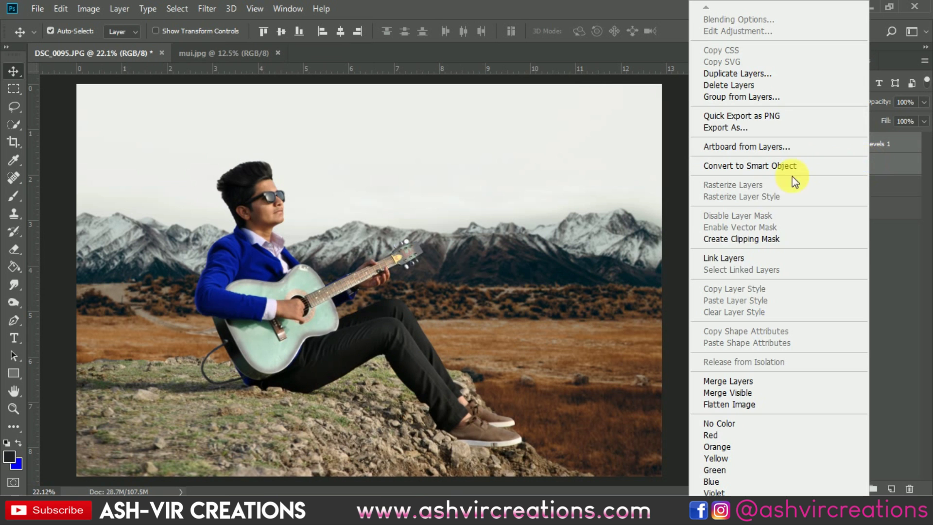
click(739, 381)
key(ctrl+0)
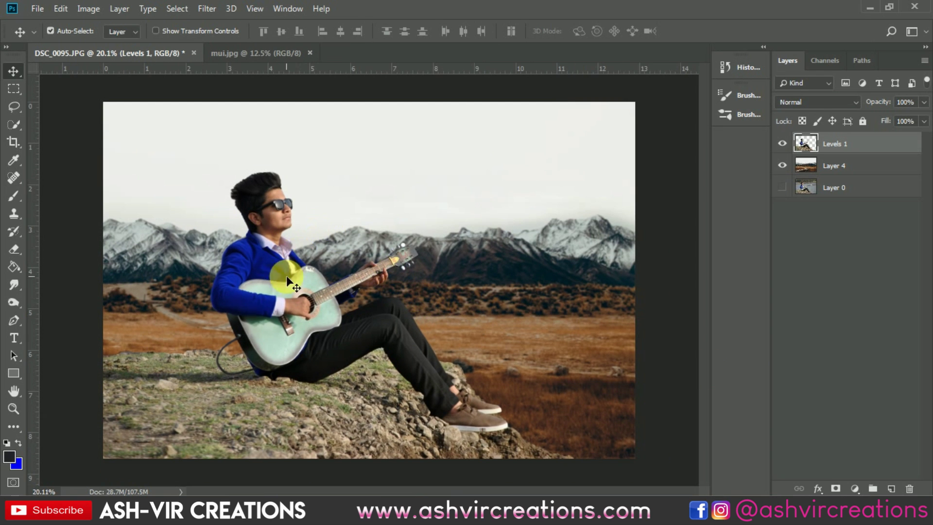
Soften the rocky ground's upper edge behind the guitarist using the Blur tool at size 70 and 77% strength
scroll(118, 372, up, 6)
scroll(254, 323, left, 3)
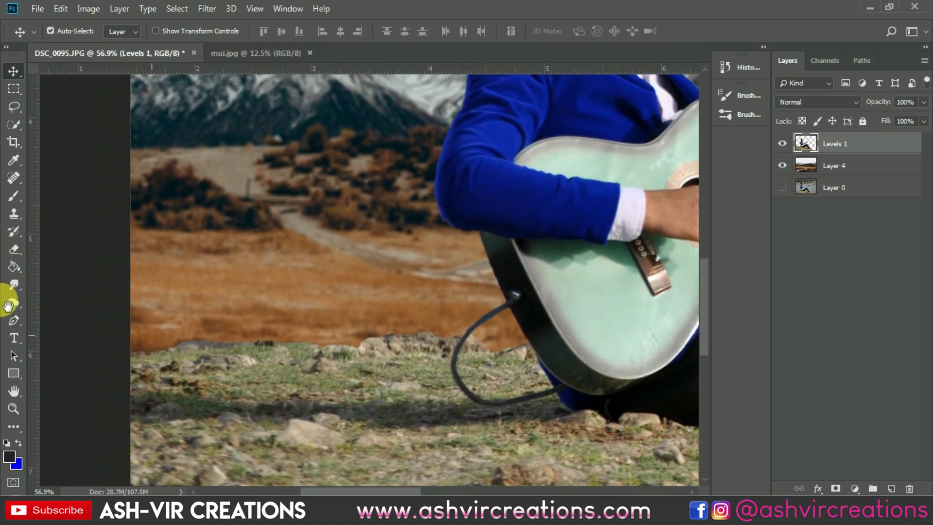
drag(8, 306, 13, 311)
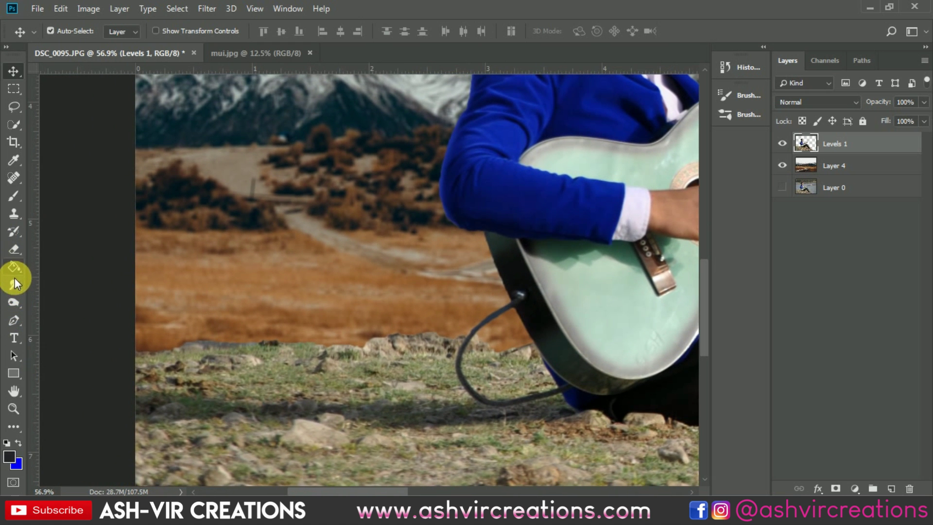
click(14, 283)
click(53, 279)
scroll(239, 334, up, 3)
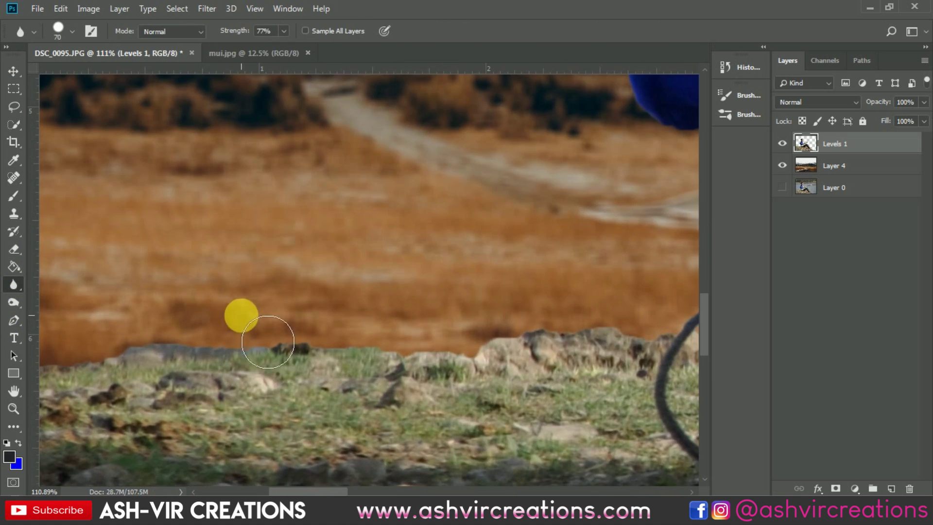
drag(256, 329, 370, 276)
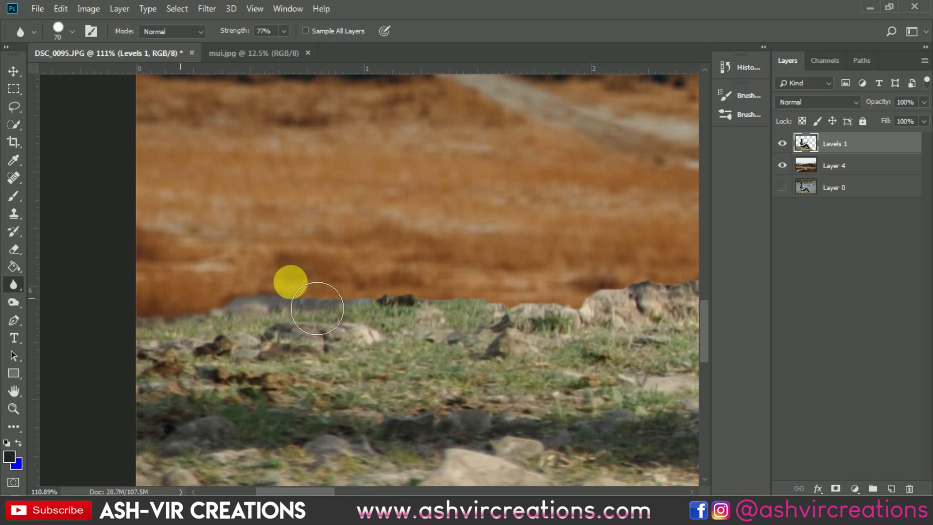
mouse_move(552, 308)
mouse_down()
mouse_move(277, 329)
mouse_move(472, 304)
mouse_move(500, 312)
mouse_move(568, 259)
mouse_move(604, 311)
mouse_move(575, 339)
mouse_move(527, 302)
mouse_move(474, 495)
mouse_move(528, 468)
mouse_move(545, 417)
mouse_move(511, 329)
mouse_move(431, 313)
mouse_move(391, 250)
mouse_move(372, 373)
mouse_move(360, 334)
mouse_move(403, 364)
mouse_move(419, 258)
mouse_move(465, 210)
mouse_move(429, 375)
mouse_move(459, 329)
mouse_move(479, 253)
mouse_move(450, 339)
mouse_move(497, 295)
mouse_move(550, 266)
mouse_move(563, 228)
mouse_move(564, 376)
mouse_move(559, 347)
mouse_move(389, 317)
mouse_move(459, 313)
mouse_move(480, 450)
mouse_up()
Blur the cut-out edges along the man's forehead, sunglasses, chin and shirt collar with the Blur brush reduced to size 45
key(bracketleft)
key(bracketleft)
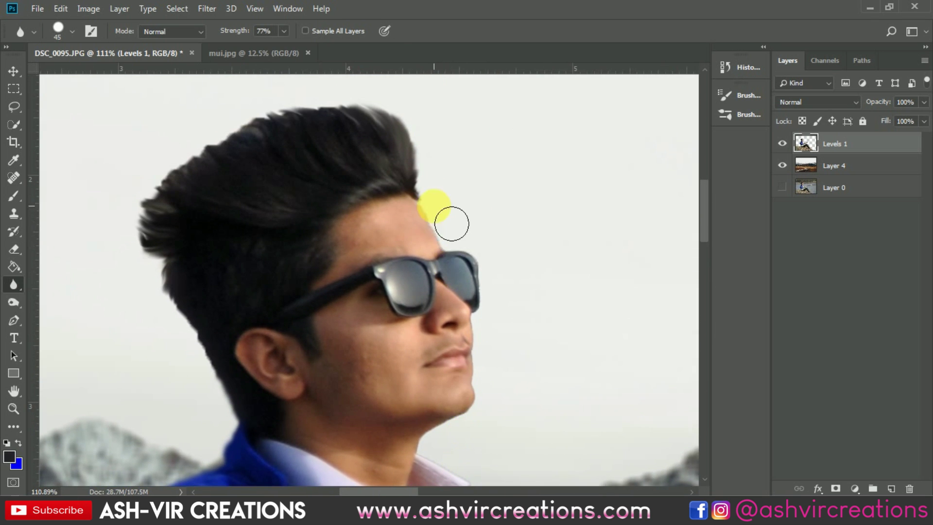
mouse_move(451, 223)
mouse_down()
mouse_move(460, 251)
mouse_move(504, 287)
mouse_move(501, 337)
mouse_up()
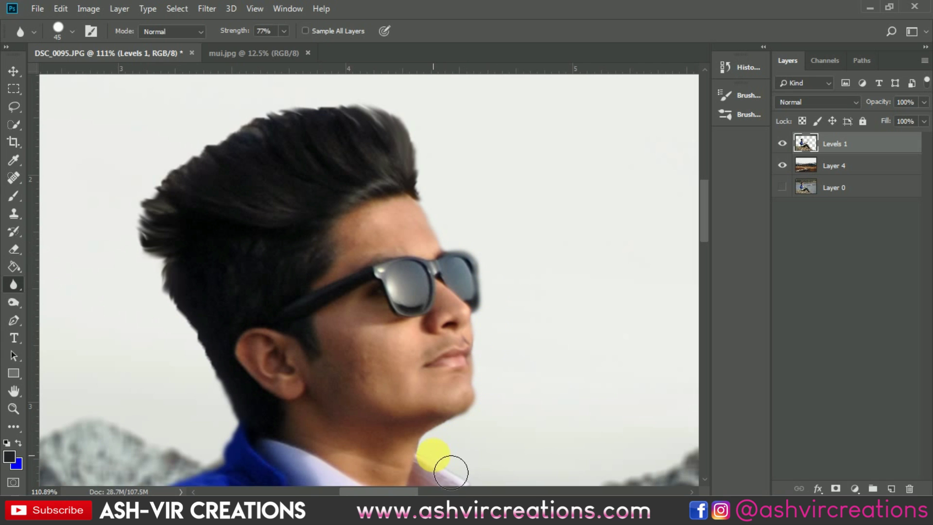
drag(495, 451, 380, 299)
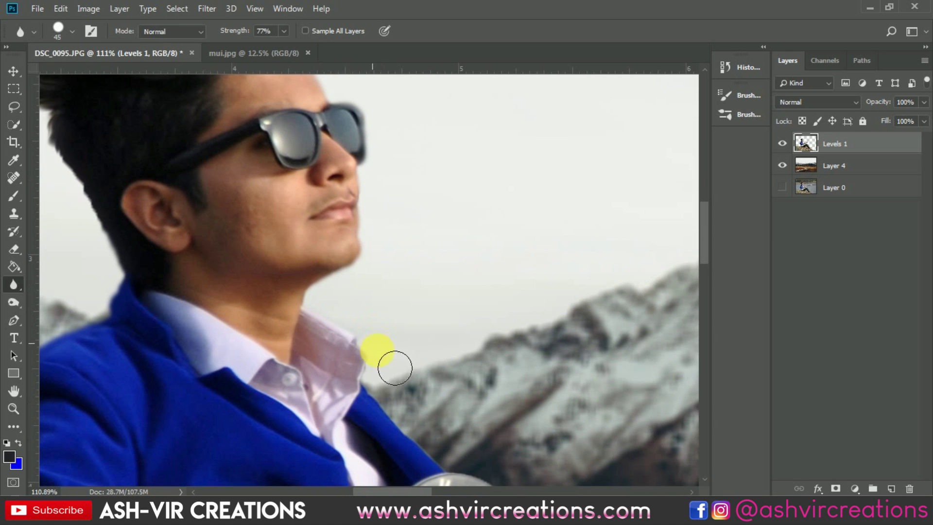
drag(401, 401, 355, 163)
Soften the cut-out edges around the guitar neck, headstock and fretting hand with the size 45 Blur brush
mouse_move(308, 215)
mouse_down()
mouse_move(340, 252)
mouse_move(474, 346)
mouse_move(496, 394)
mouse_move(653, 299)
mouse_up()
mouse_move(583, 283)
mouse_down()
mouse_move(237, 298)
mouse_move(271, 302)
mouse_move(312, 272)
mouse_move(385, 265)
mouse_move(437, 244)
mouse_move(463, 254)
mouse_move(479, 236)
mouse_up()
mouse_move(493, 206)
mouse_down()
mouse_move(602, 175)
mouse_move(654, 246)
mouse_move(617, 265)
mouse_move(651, 289)
mouse_move(529, 320)
mouse_move(491, 336)
mouse_move(487, 355)
mouse_up()
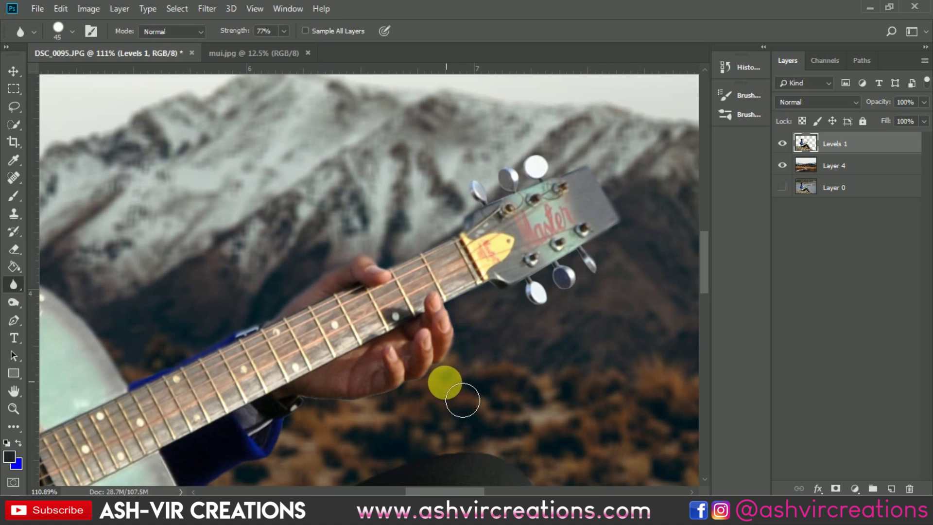
drag(445, 383, 499, 173)
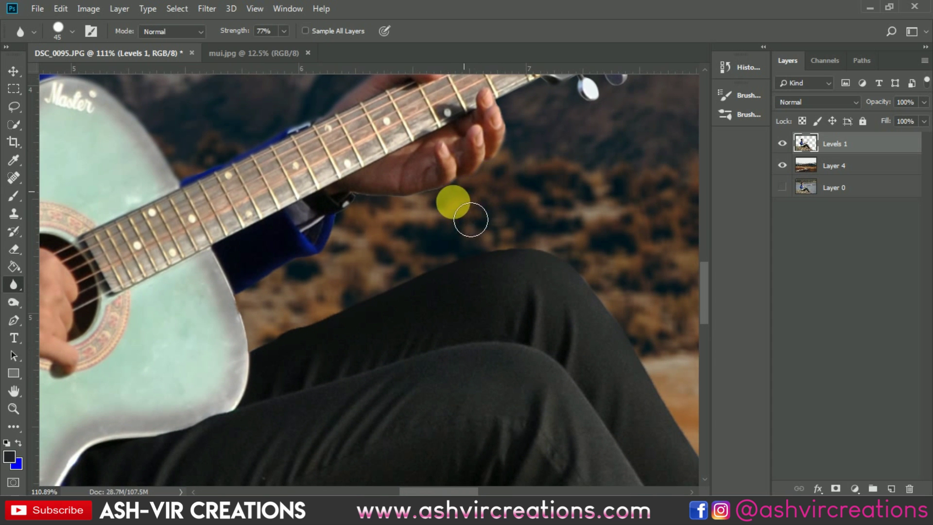
Blur the cut-out edges along the trousers, shoes and rocky slope down to the photo's lower edge
mouse_move(467, 221)
mouse_down()
mouse_move(425, 229)
mouse_move(375, 222)
mouse_move(333, 283)
mouse_move(263, 316)
mouse_move(266, 354)
mouse_move(433, 282)
mouse_move(553, 261)
mouse_move(531, 234)
mouse_move(451, 194)
mouse_move(566, 346)
mouse_move(583, 342)
mouse_move(434, 156)
mouse_up()
mouse_move(449, 201)
mouse_down()
mouse_move(525, 337)
mouse_move(539, 275)
mouse_move(379, 198)
mouse_up()
mouse_move(365, 246)
mouse_down()
mouse_move(493, 306)
mouse_move(495, 367)
mouse_up()
mouse_move(468, 271)
mouse_down()
mouse_move(316, 122)
mouse_move(375, 236)
mouse_move(422, 285)
mouse_move(534, 347)
mouse_up()
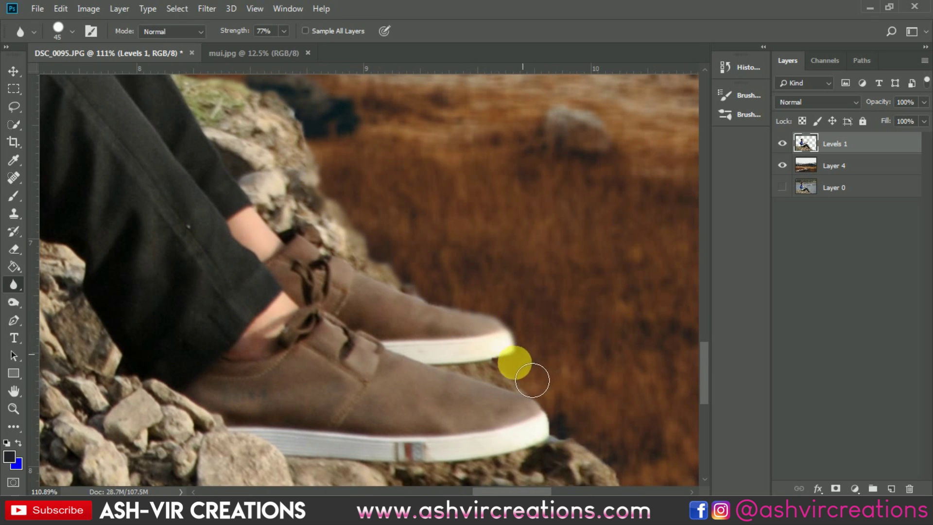
mouse_move(532, 380)
mouse_down()
mouse_move(553, 327)
mouse_move(393, 216)
mouse_move(368, 285)
mouse_move(404, 305)
mouse_move(477, 381)
mouse_move(500, 302)
mouse_move(330, 132)
mouse_up()
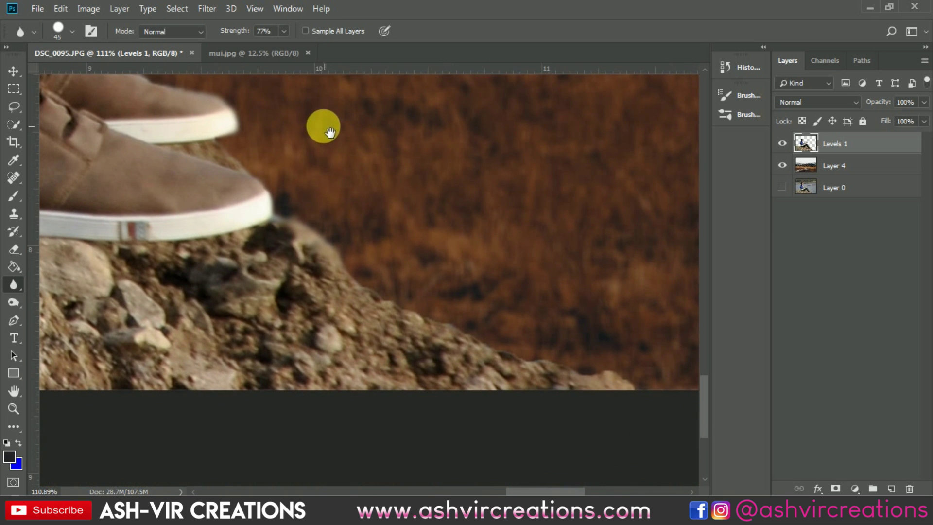
mouse_move(365, 245)
mouse_down()
mouse_move(410, 310)
mouse_move(662, 406)
mouse_move(617, 344)
mouse_move(506, 286)
mouse_move(488, 312)
mouse_move(369, 346)
mouse_move(323, 330)
mouse_move(327, 342)
mouse_up()
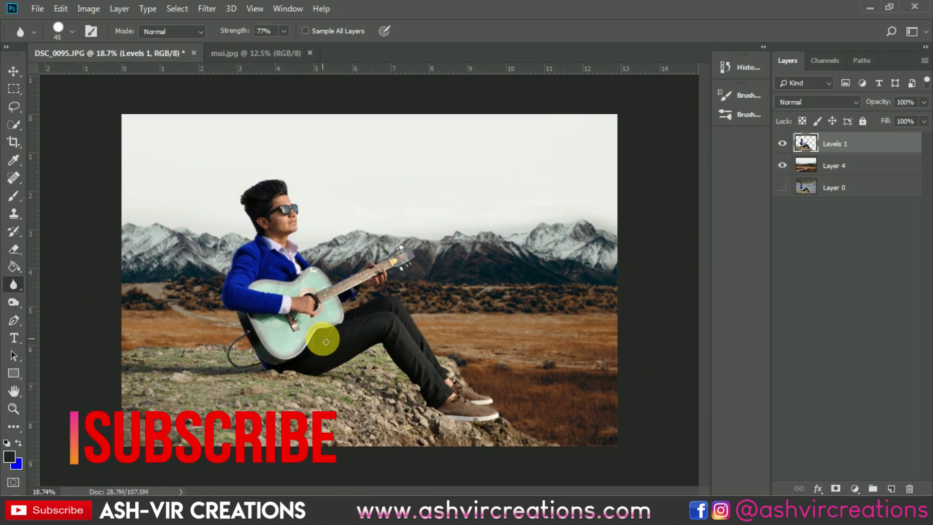
Open the tree PNG file 3df6699cdc541d0d06da7d574cd7e3cd from the Desktop
key(v)
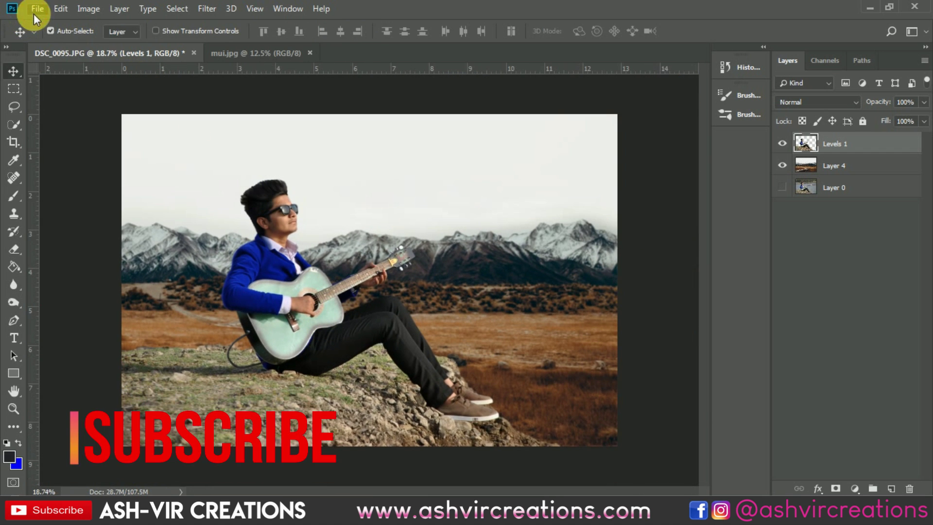
click(33, 14)
click(42, 31)
click(902, 268)
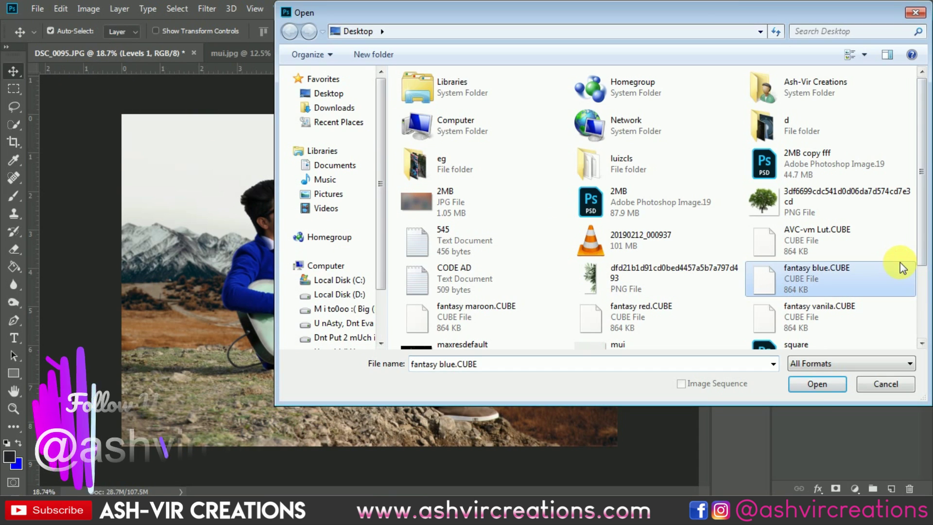
key(Escape)
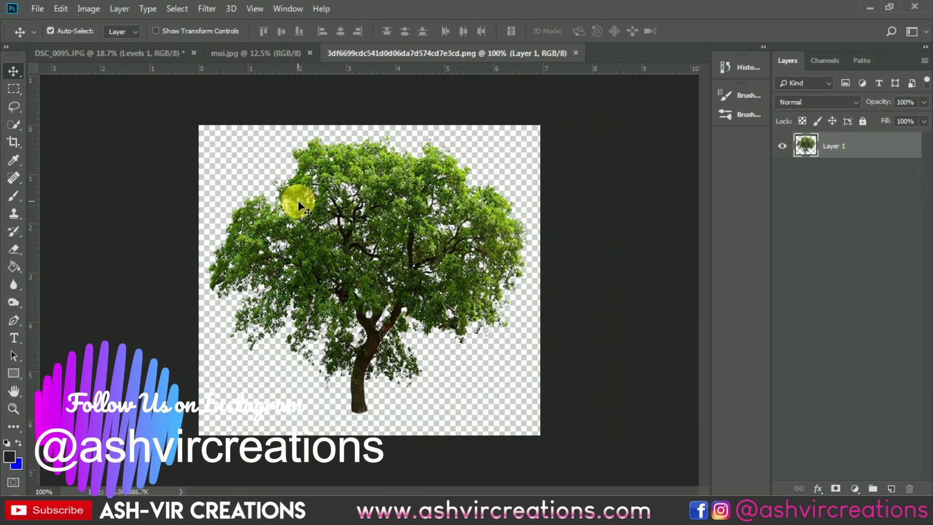
Place the tree into the guitarist document as a new layer and scale it to about 248%
drag(299, 200, 527, 229)
key(ctrl+t)
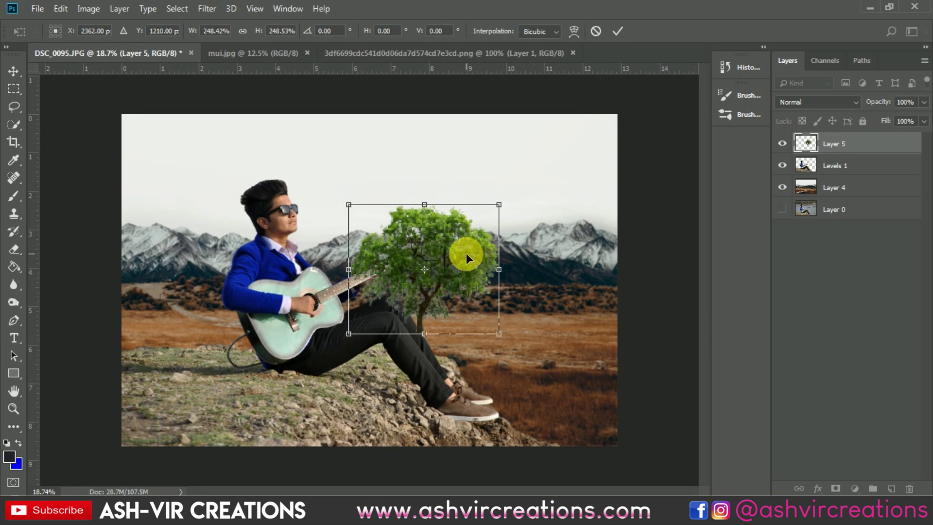
key(Return)
key(ctrl)
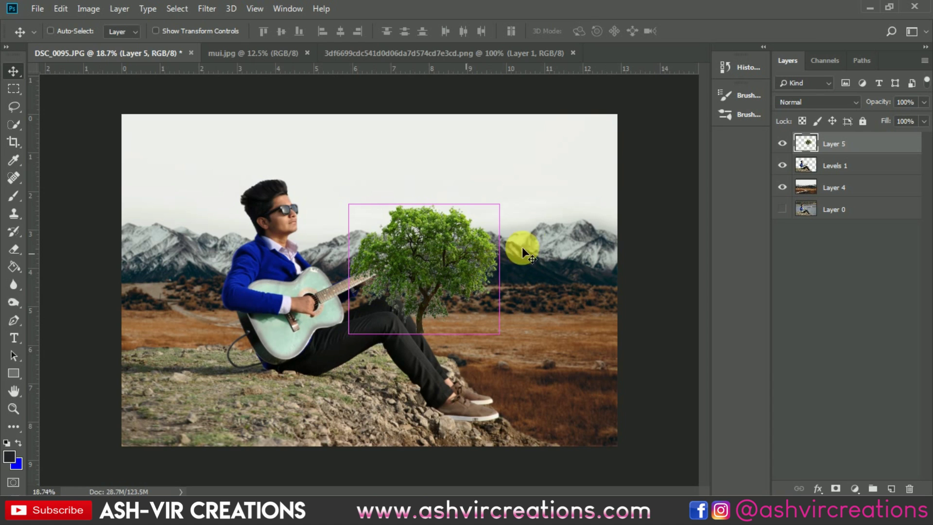
Recolour the tree to autumn orange with Hue/Saturation by setting the hue to -47
key(ctrl+u)
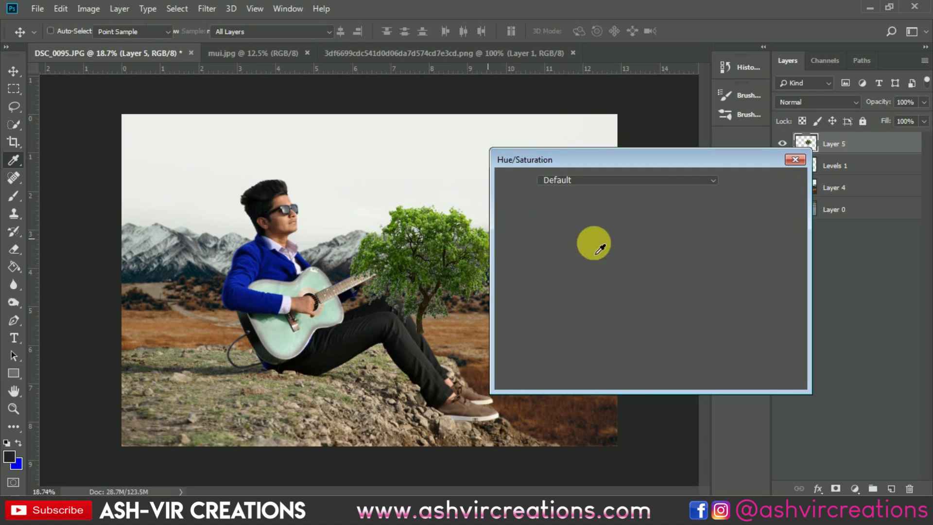
drag(599, 252, 590, 249)
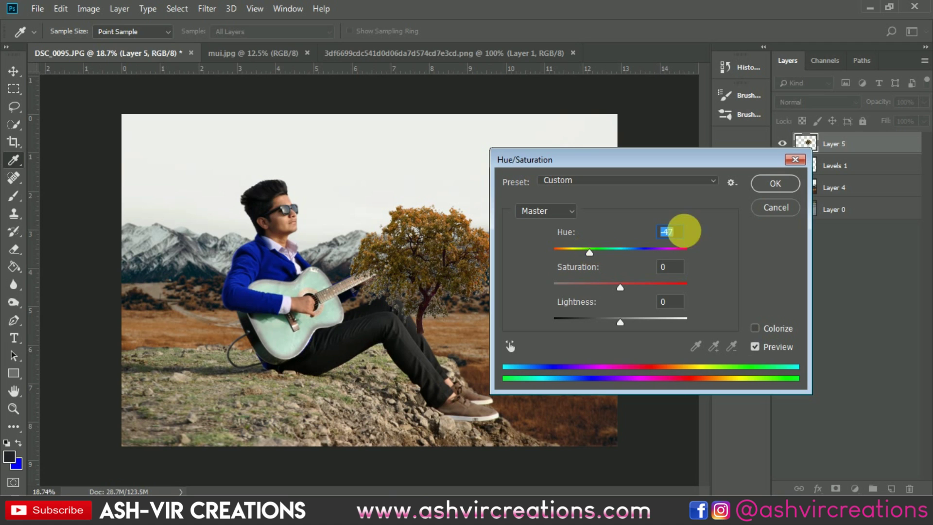
click(763, 185)
Apply a moderate Gaussian Blur to the tree layer so its foliage looks out of focus
click(204, 10)
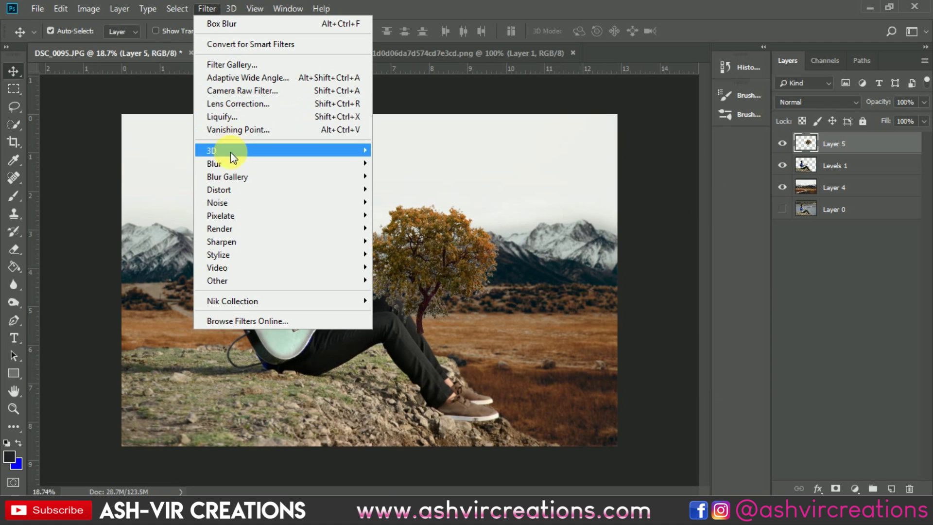
mouse_move(229, 164)
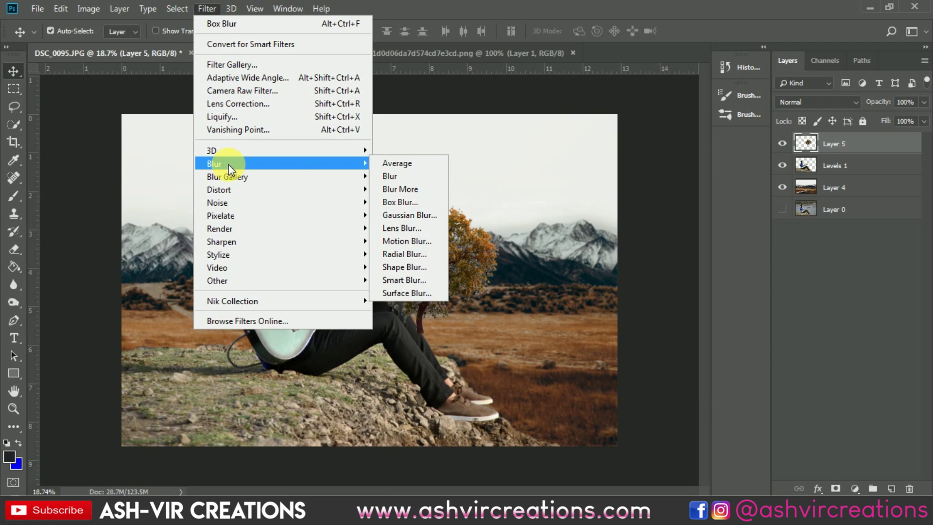
click(395, 217)
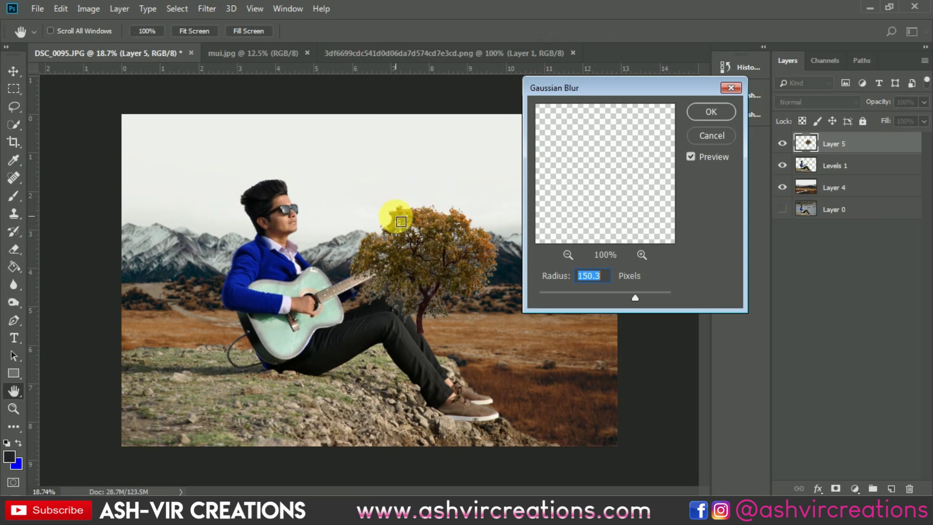
drag(542, 290, 597, 293)
click(710, 112)
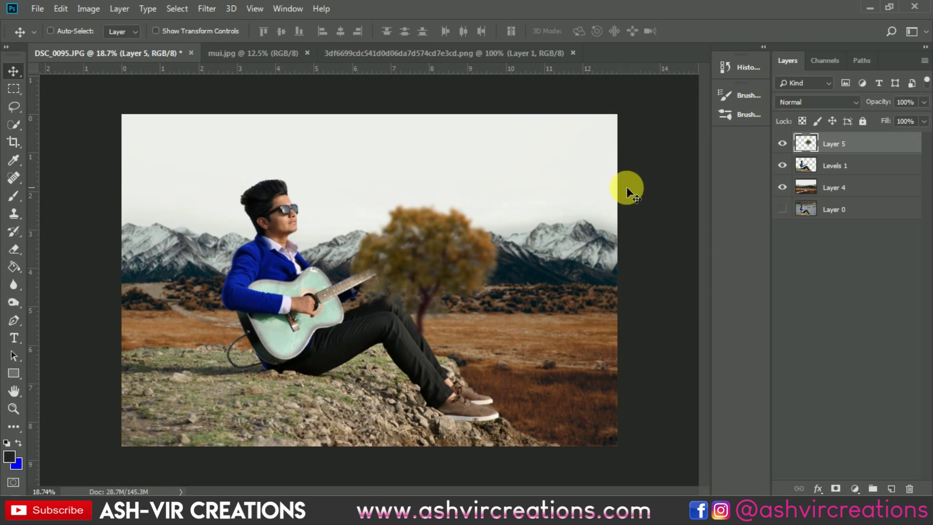
Enlarge the blurred tree to about 194% and move it so only its foliage fills the photo's lower-right corner
key(ctrl+t)
drag(502, 201, 594, 152)
drag(516, 256, 662, 403)
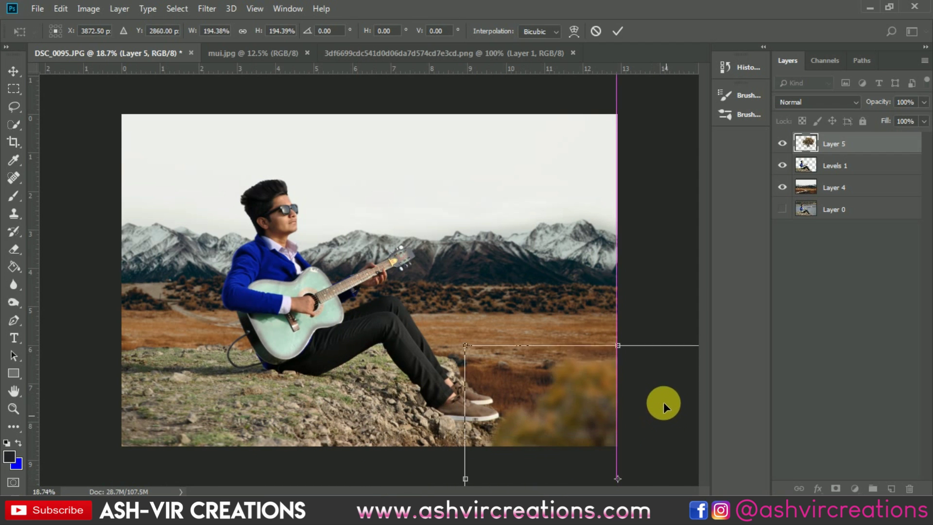
click(570, 410)
mouse_move(571, 410)
mouse_down()
mouse_move(625, 407)
mouse_move(565, 450)
mouse_move(558, 439)
mouse_move(559, 508)
mouse_move(550, 444)
mouse_move(571, 388)
mouse_move(637, 308)
mouse_move(577, 427)
mouse_move(567, 422)
mouse_up()
drag(614, 271, 601, 256)
drag(643, 398, 626, 444)
Duplicate the blurred foliage into the photo's upper-left corner and enlarge the copy to about 196%
drag(577, 424, 159, 118)
key(Return)
key(ctrl+t)
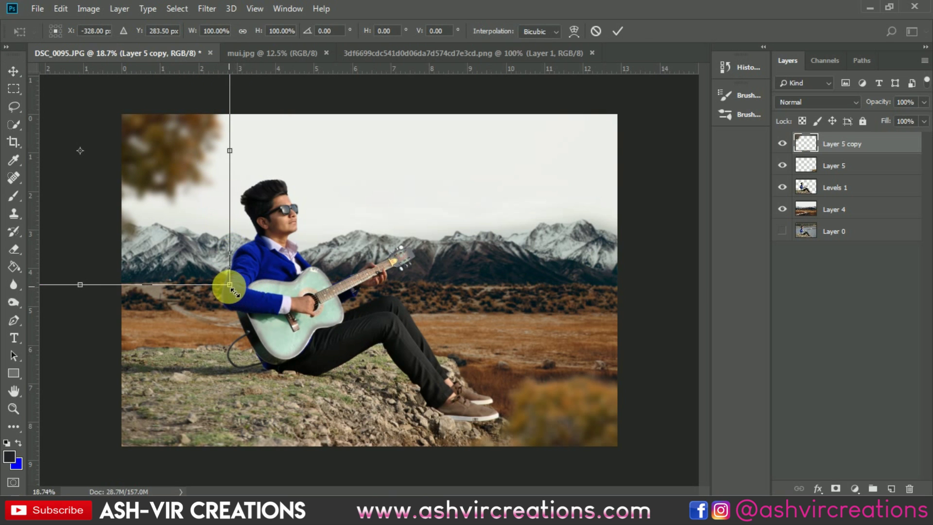
drag(232, 287, 350, 352)
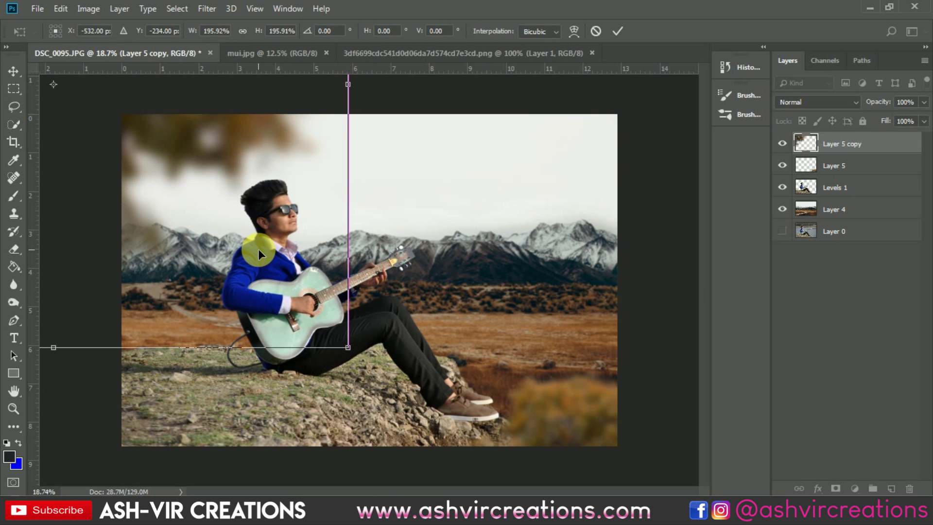
drag(258, 249, 246, 278)
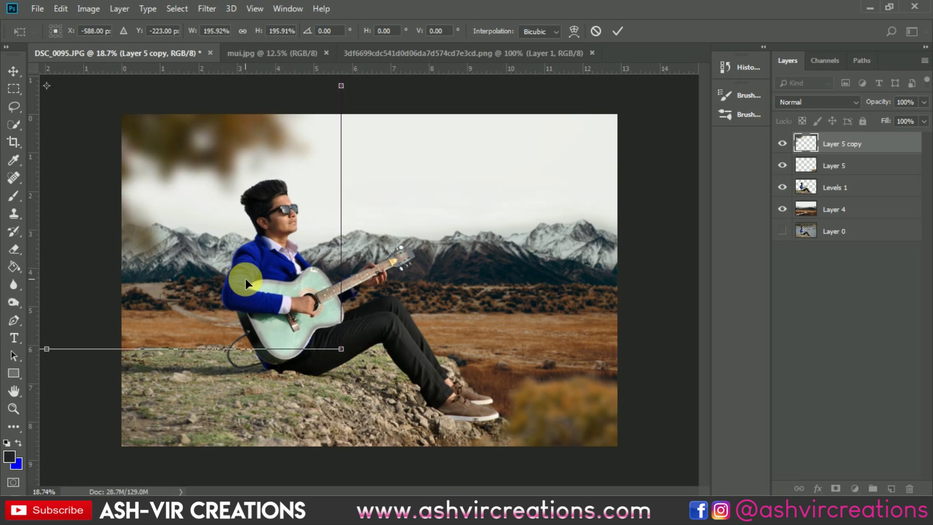
drag(190, 272, 187, 282)
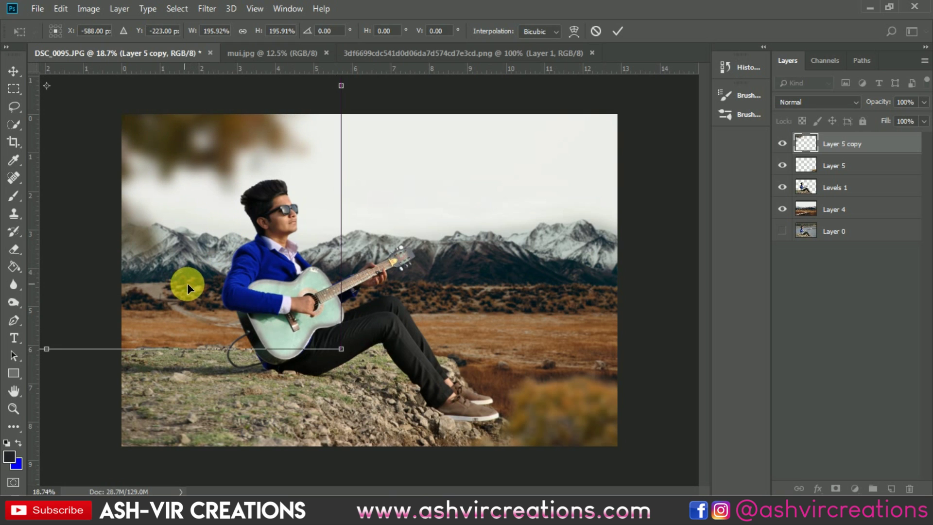
key(Return)
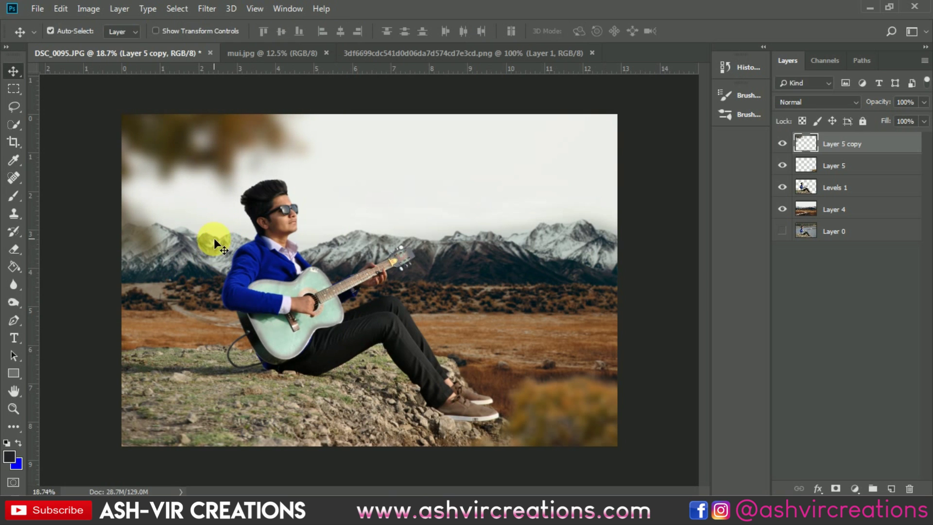
drag(225, 270, 249, 252)
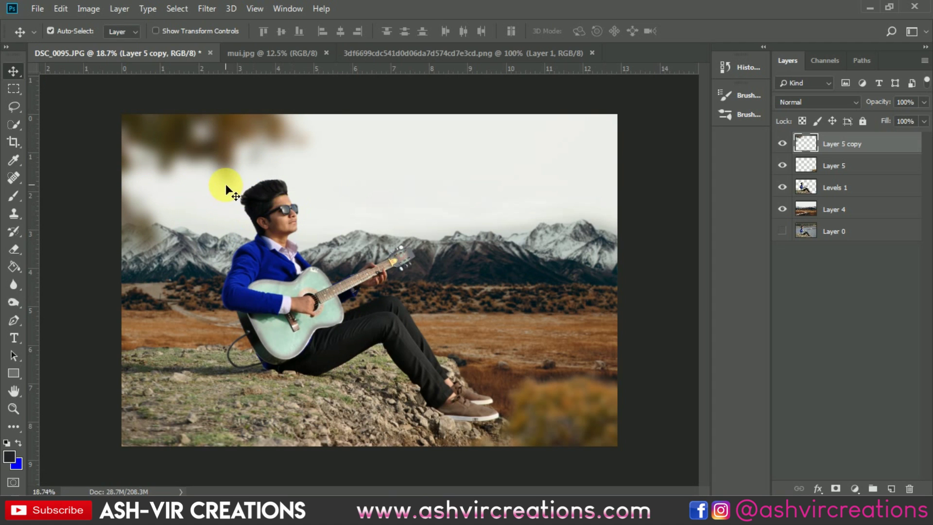
Open dfd21b1d91cd0bed4457a5b7a797d493.png and place its leafy branch into the guitarist document as a new layer
click(42, 10)
click(45, 35)
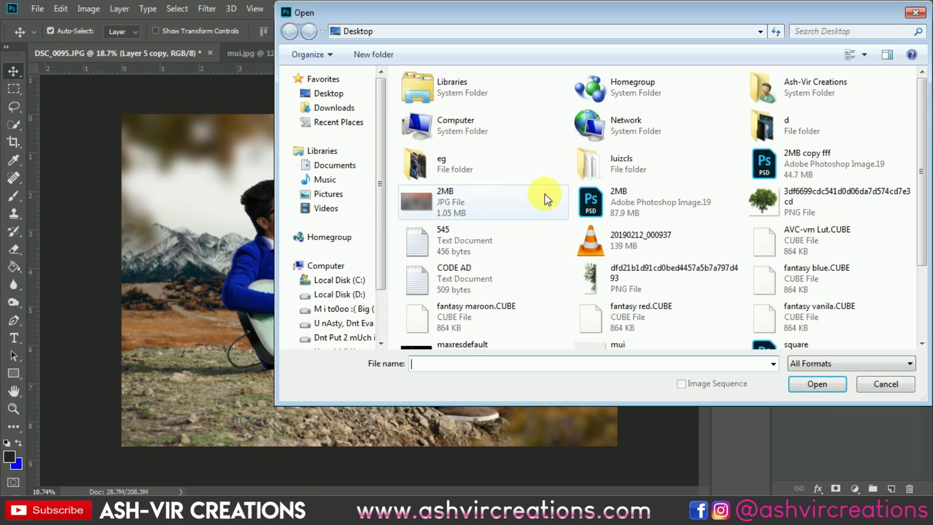
double_click(638, 270)
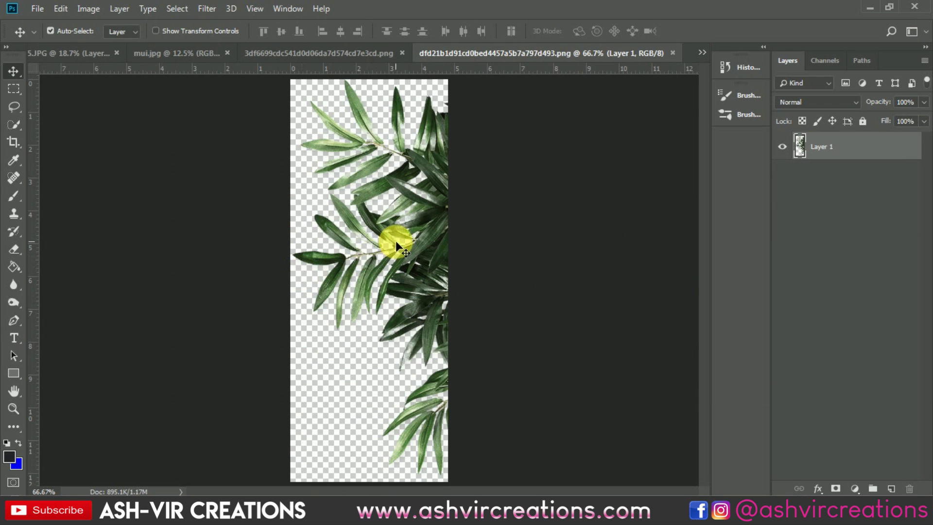
drag(424, 235, 245, 161)
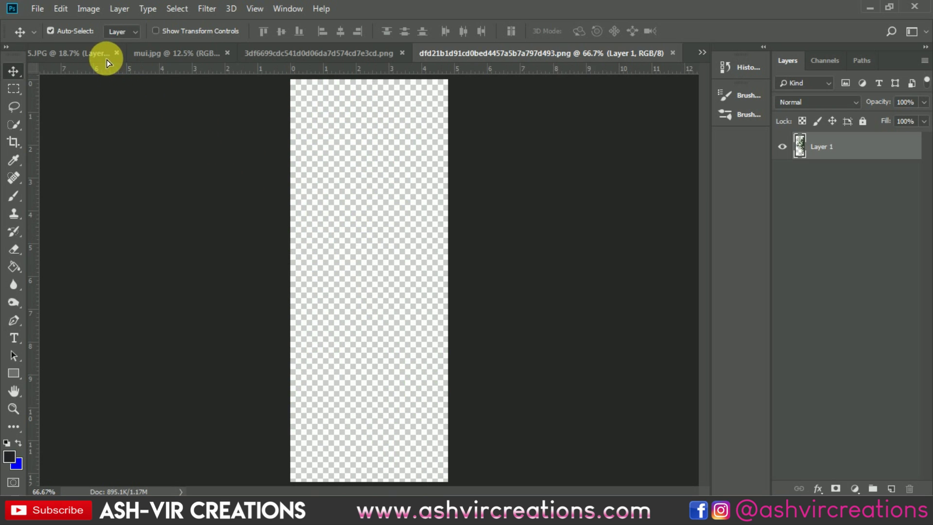
drag(107, 62, 404, 225)
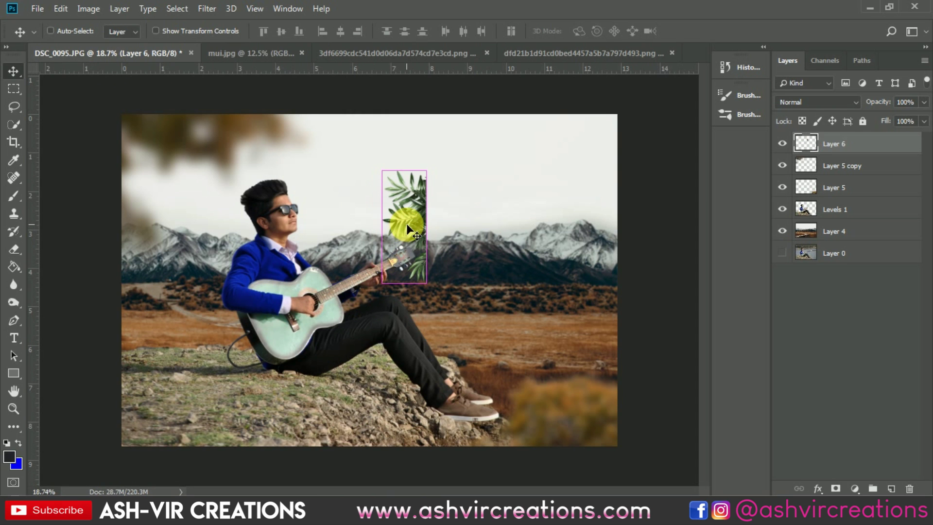
Recolour the leafy branch with Hue/Saturation, setting the hue to -62 and the saturation to +20
key(ctrl+u)
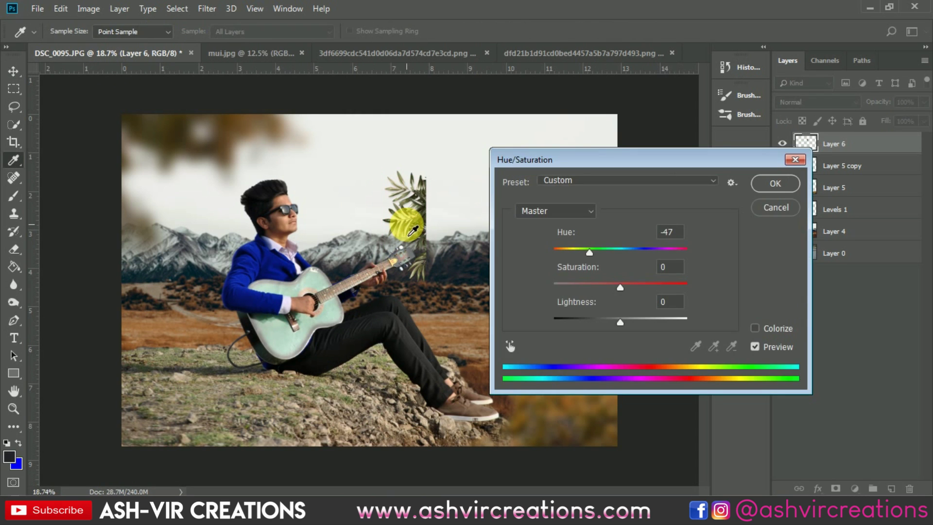
mouse_move(590, 252)
mouse_down()
mouse_move(577, 251)
mouse_move(585, 253)
mouse_up()
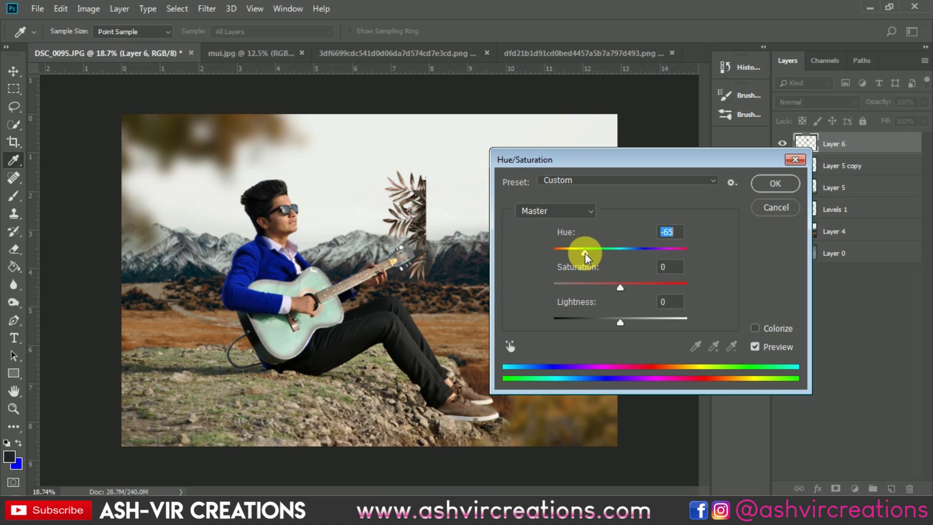
drag(631, 281, 634, 281)
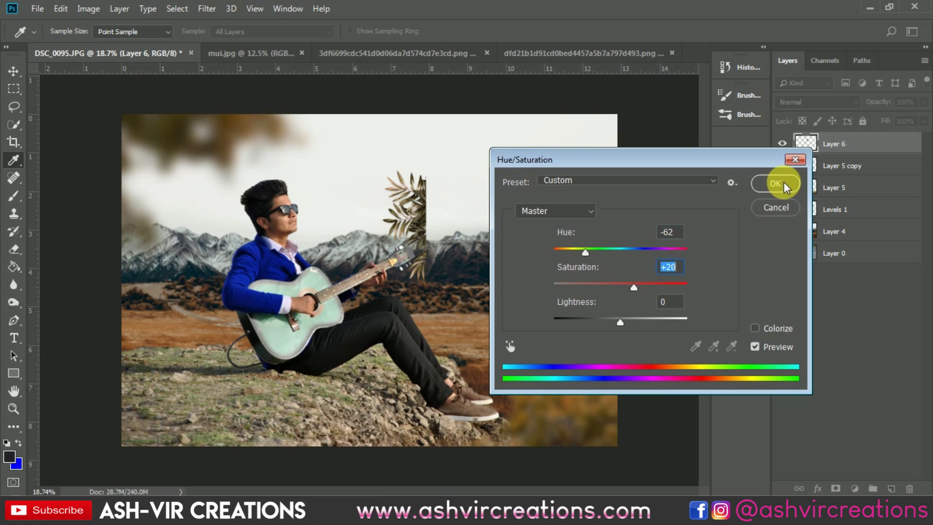
click(783, 184)
Move the leafy branch further right over the mountains and blur it by reapplying the last filter
drag(417, 221, 490, 221)
scroll(491, 222, up, 3)
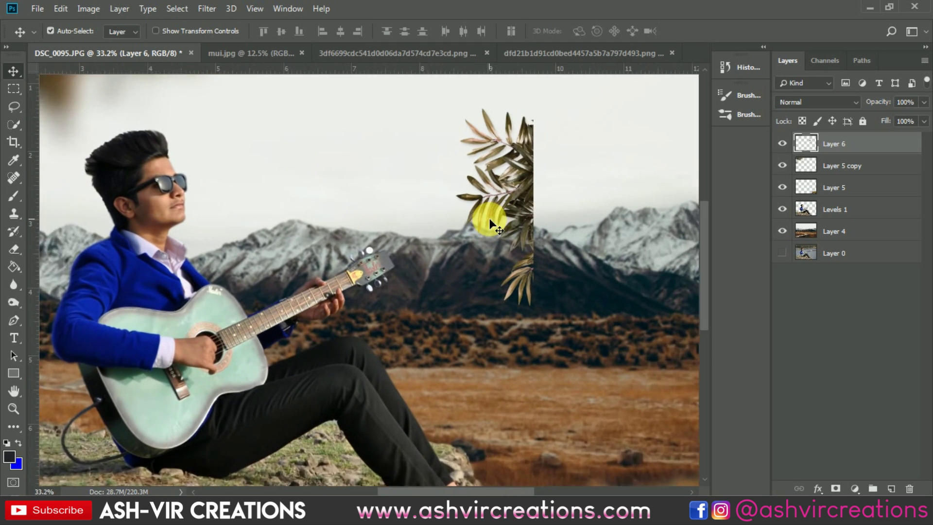
click(204, 9)
click(222, 26)
scroll(453, 199, down, 2)
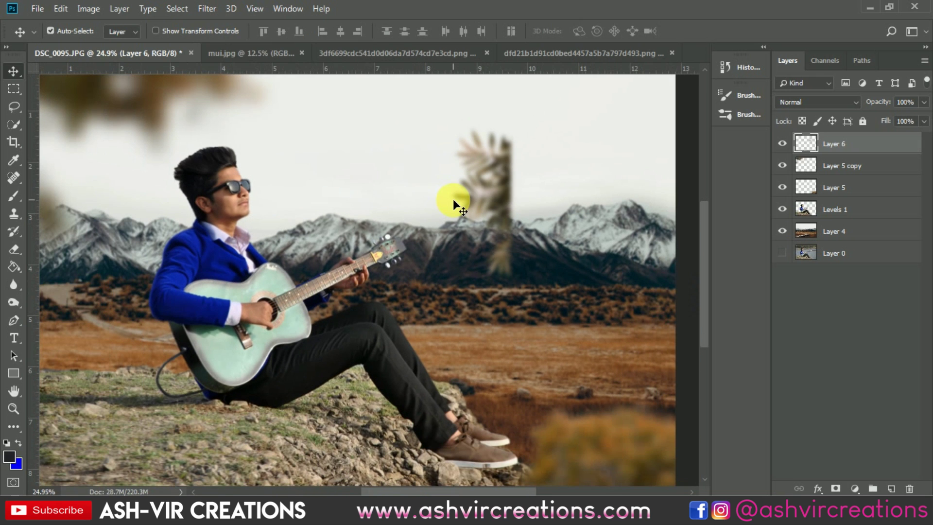
Rotate the blurred branch 90° clockwise, enlarge it to about 230% and position it over the photo's lower-left corner
key(ctrl+t)
right_click(502, 150)
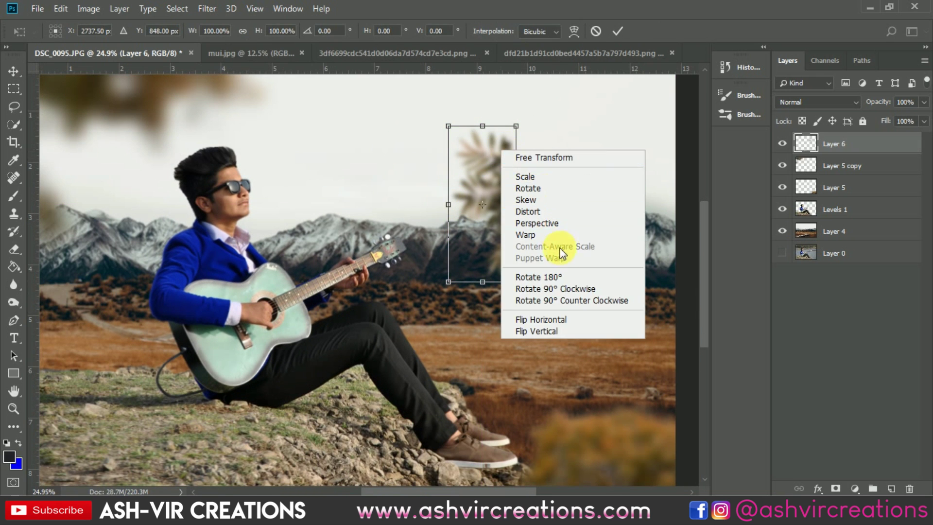
click(565, 291)
scroll(507, 260, down, 3)
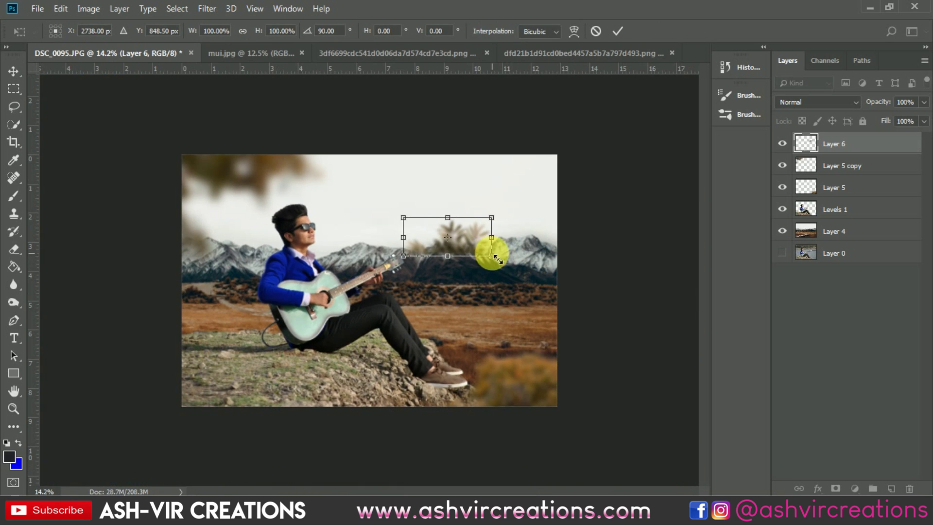
drag(497, 259, 321, 370)
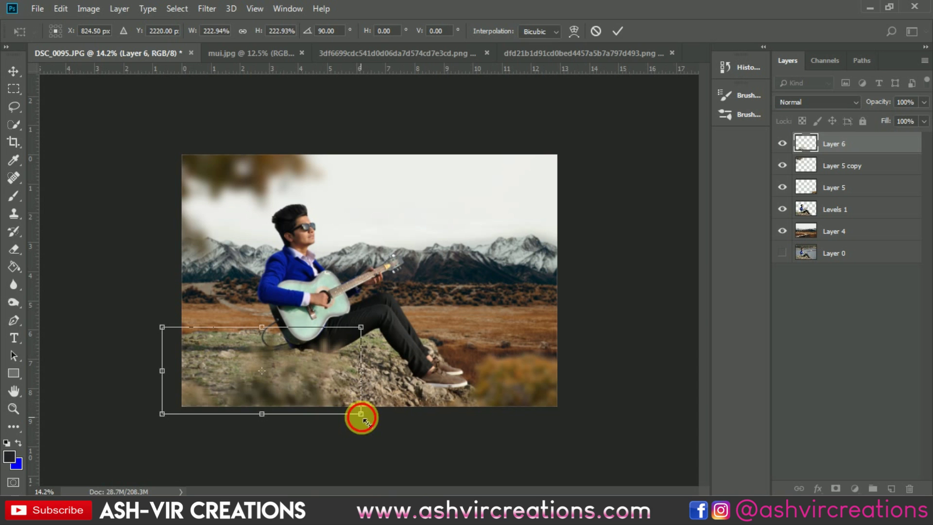
drag(361, 413, 365, 420)
scroll(364, 420, up, 3)
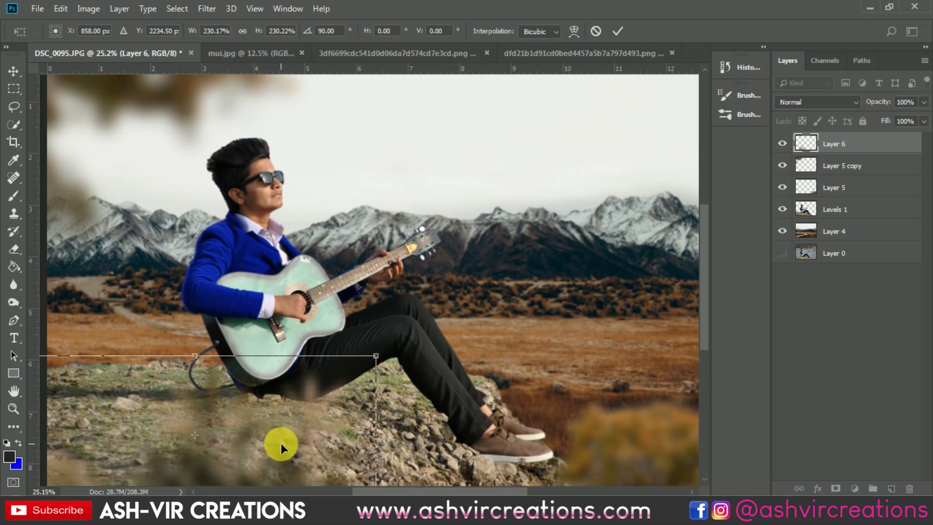
drag(281, 443, 240, 450)
key(Return)
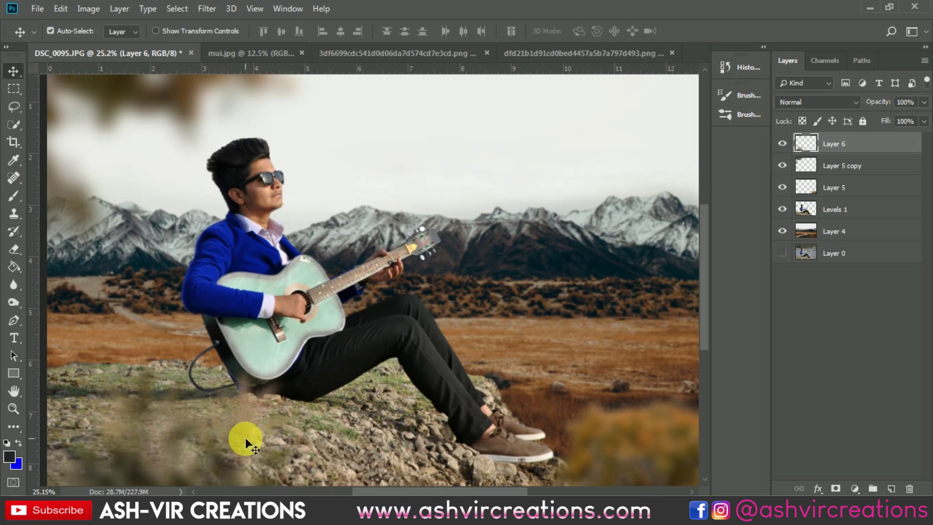
Duplicate the orange foliage from the lower-right corner and move the copy to the photo's bottom edge
scroll(244, 425, down, 2)
scroll(255, 418, up, 1)
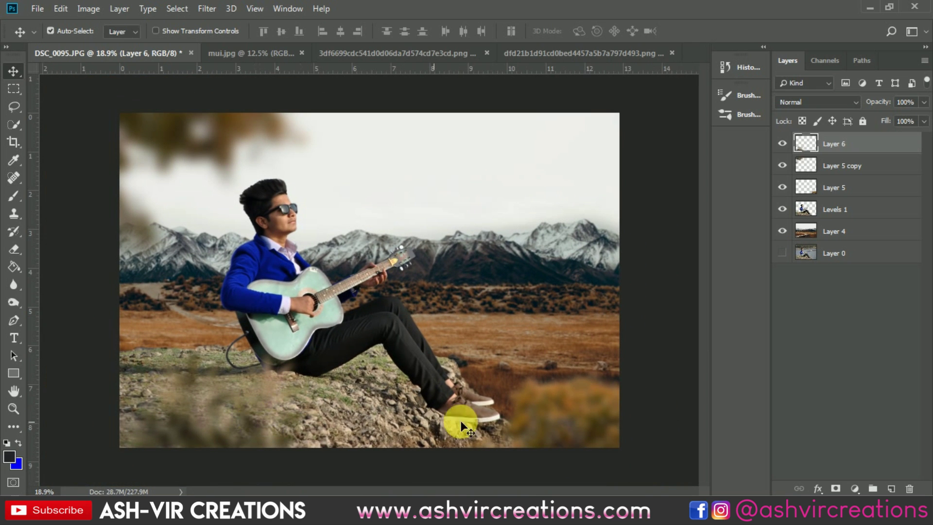
right_click(549, 399)
click(566, 408)
drag(559, 409, 303, 459)
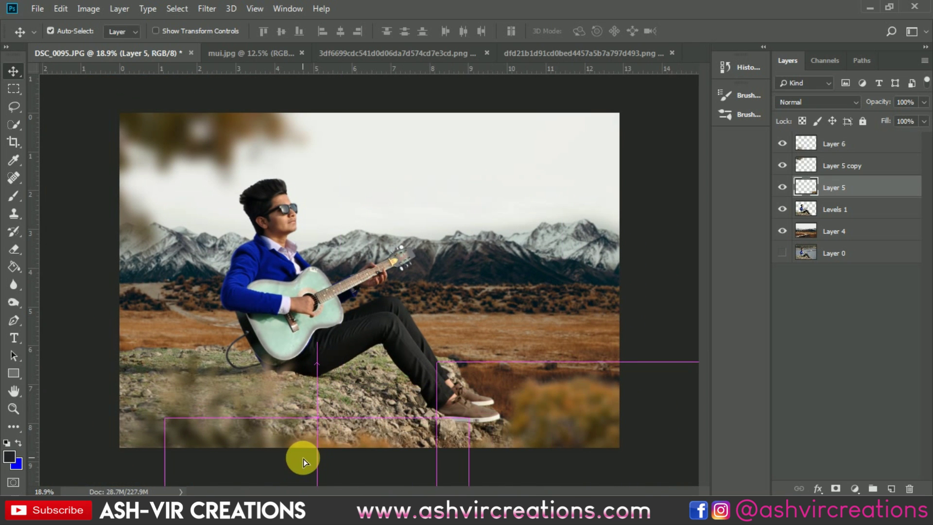
key(ctrl+j)
Rotate the foliage copy to about -3.6° and move it so only its fringe shows along the photo's left edge
key(ctrl+t)
drag(443, 423, 115, 417)
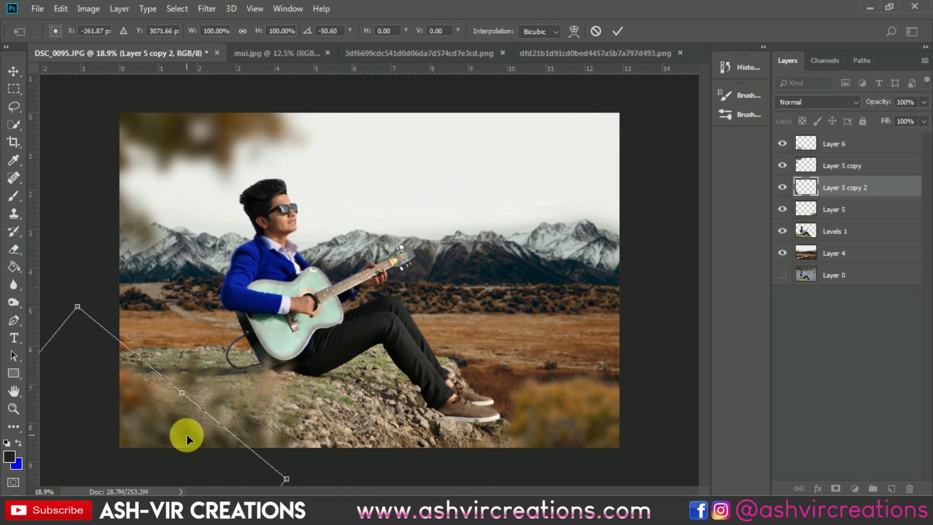
drag(186, 434, 115, 256)
drag(167, 285, 269, 450)
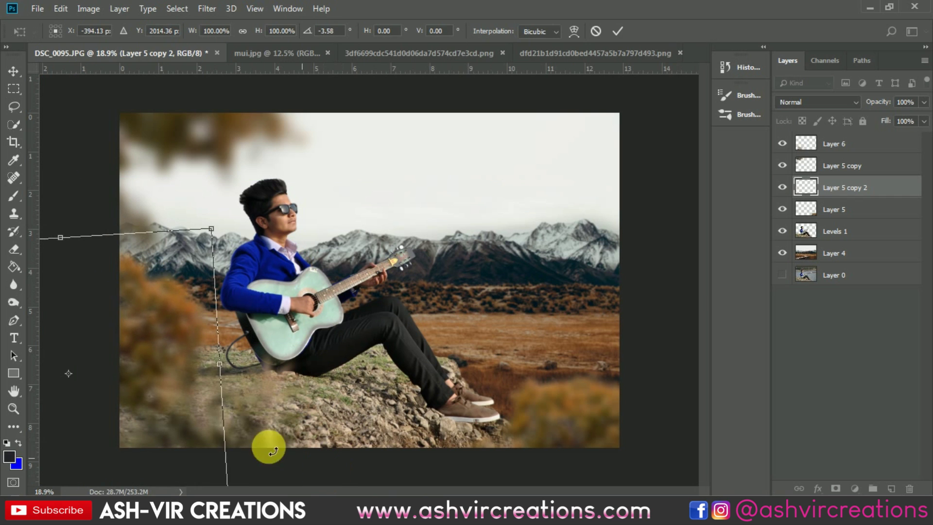
drag(147, 400, 86, 433)
drag(136, 386, 138, 374)
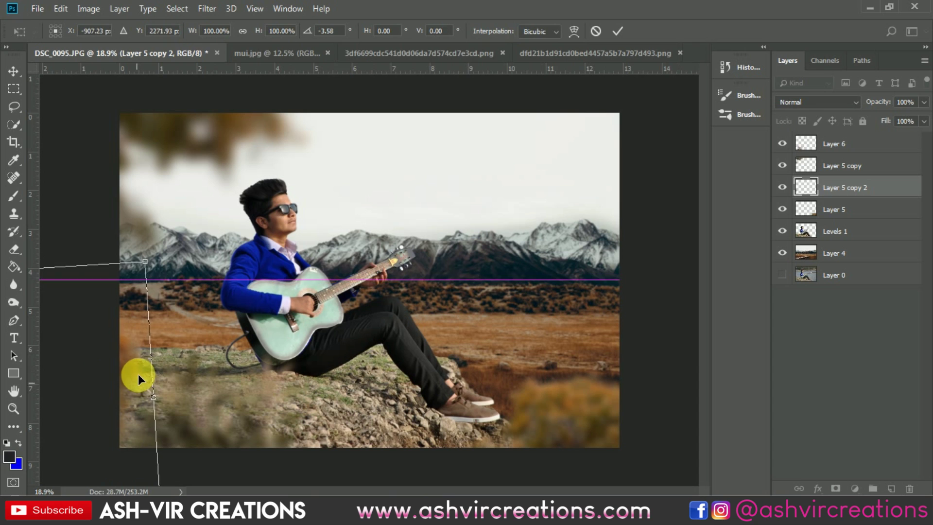
key(Return)
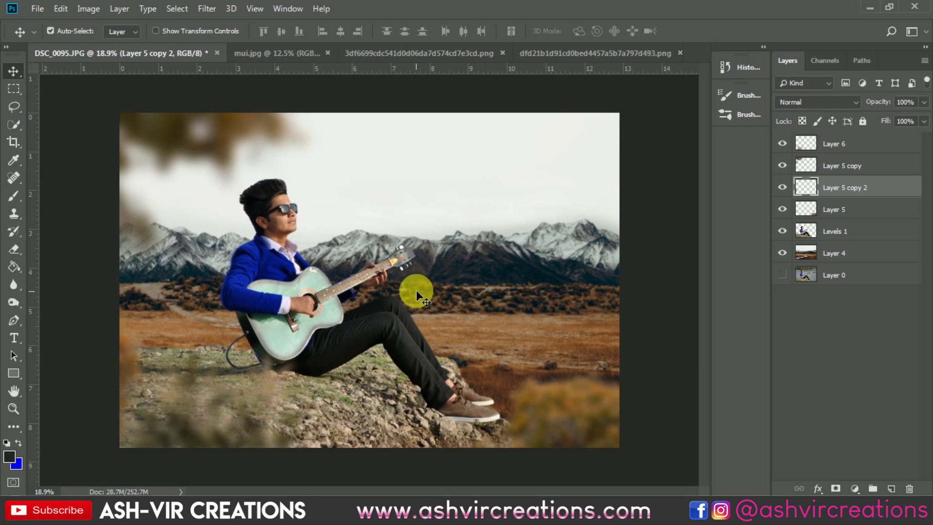
Crop the composition to a 1:1 square around the guitarist, extending the frame above the photo's original top edge
click(16, 143)
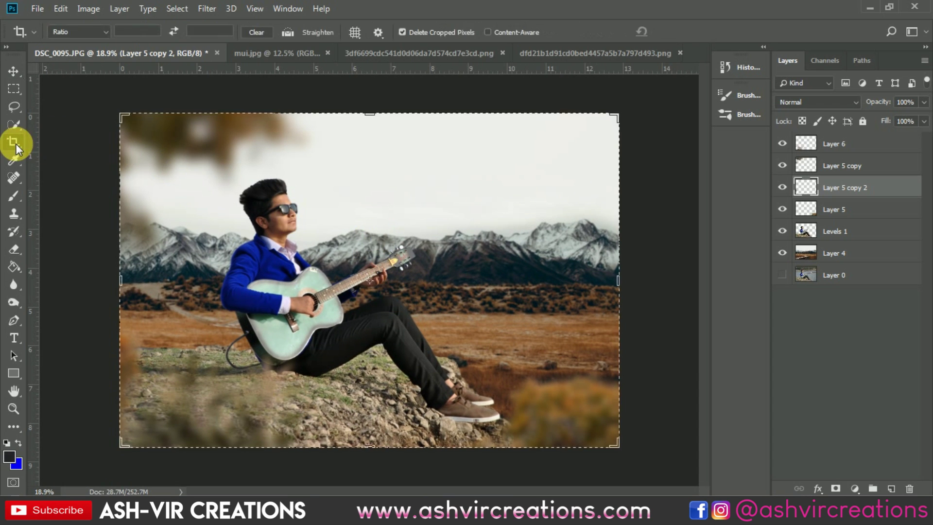
click(91, 31)
click(91, 85)
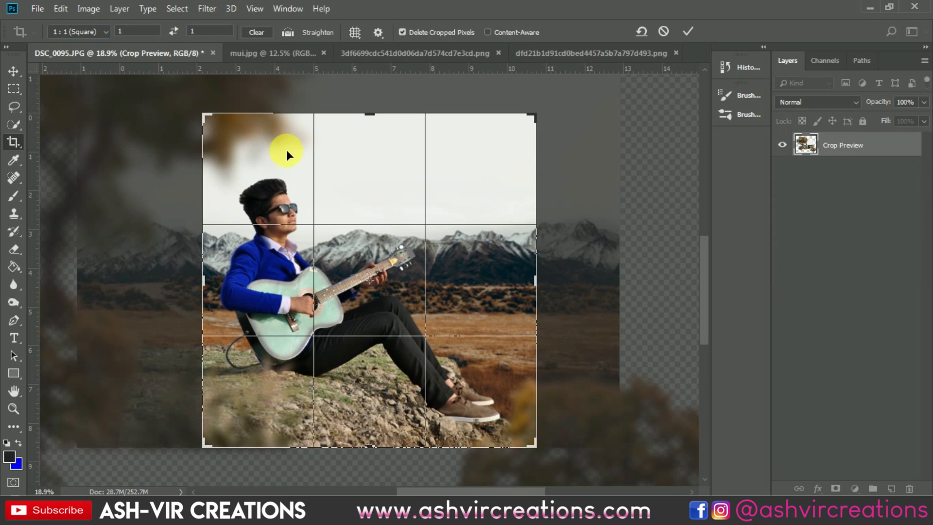
drag(205, 115, 166, 100)
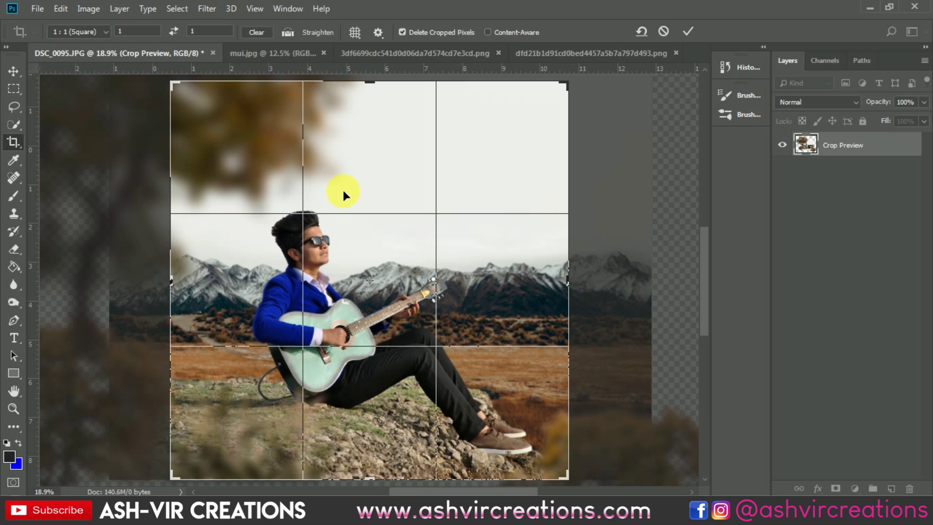
key(ctrl+minus)
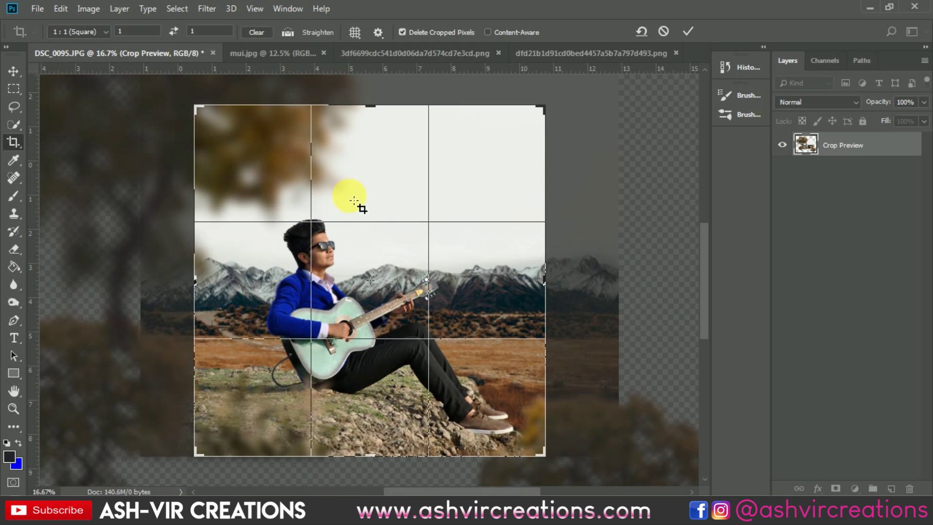
key(ctrl+r)
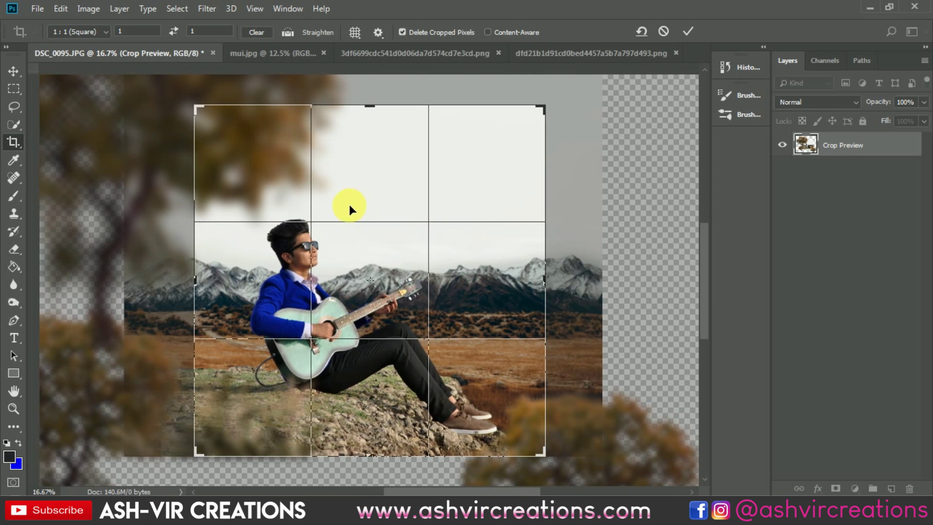
drag(364, 201, 352, 203)
key(ctrl+r)
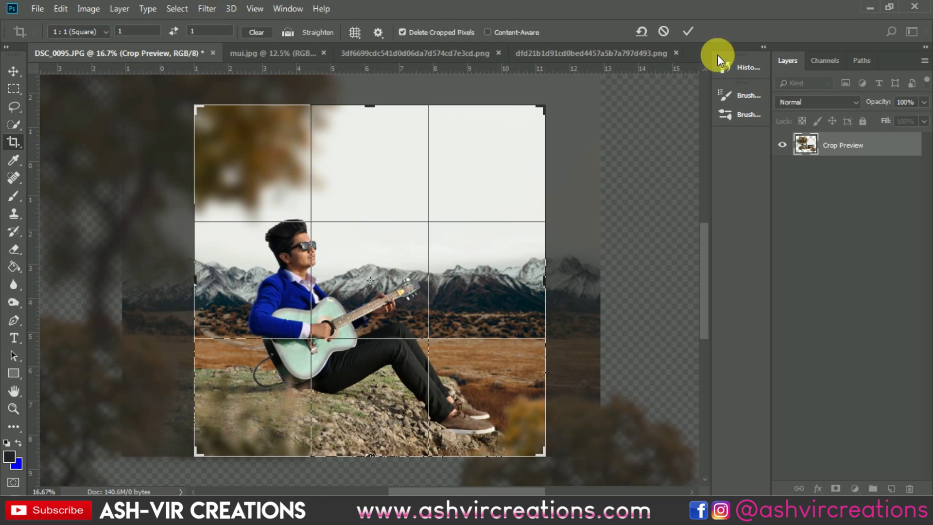
click(690, 32)
key(v)
key(ctrl+0)
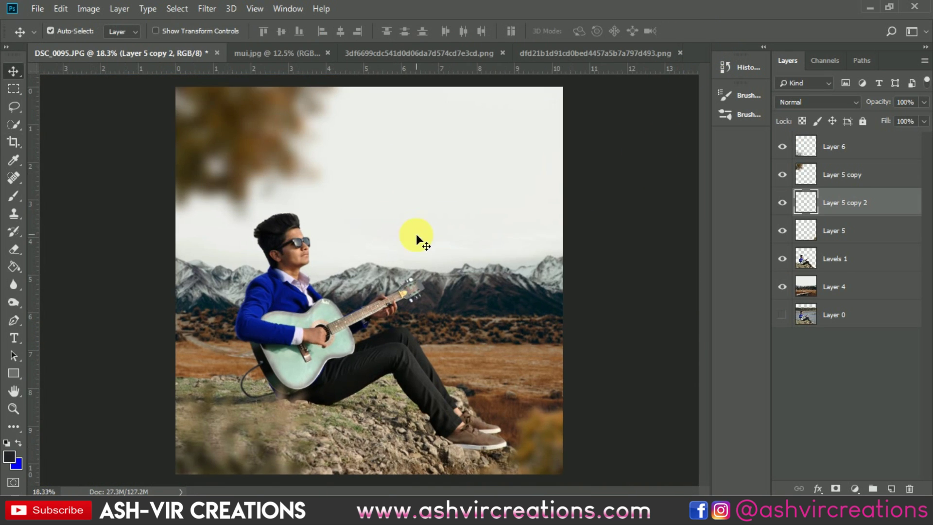
Merge Layer 4 through Layer 6 into a single layer, leaving the hidden Layer 0 out
click(845, 284)
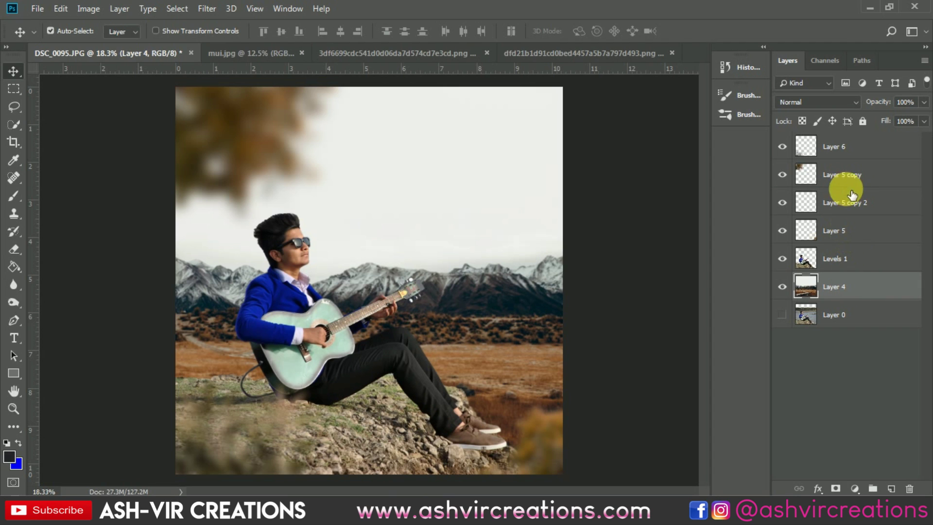
shift+click(848, 145)
right_click(850, 146)
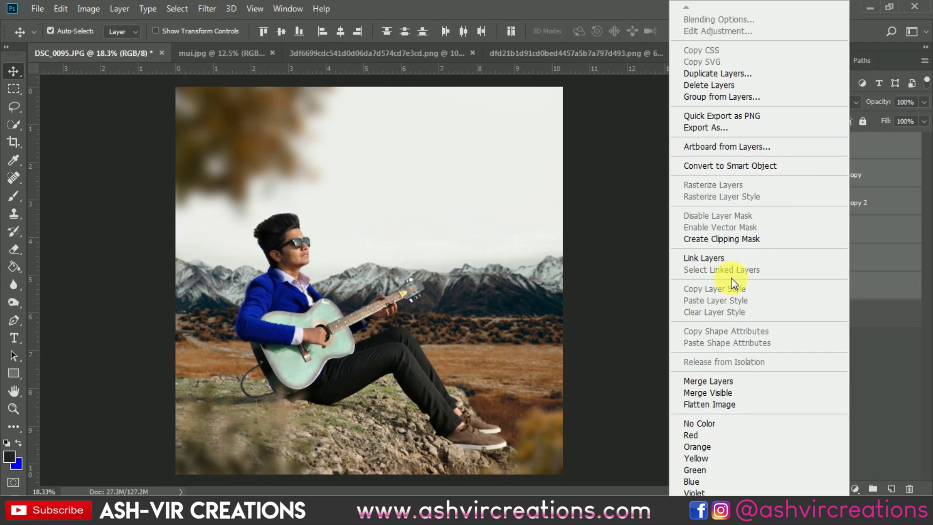
click(708, 378)
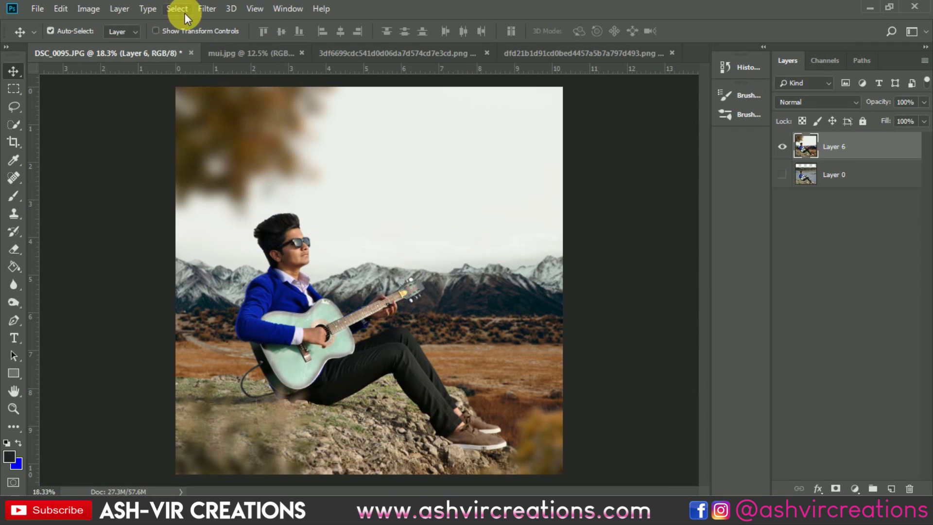
Open the merged layer in the Camera Raw Filter and set the Blue Primary hue to -100 in the camera calibration
click(201, 9)
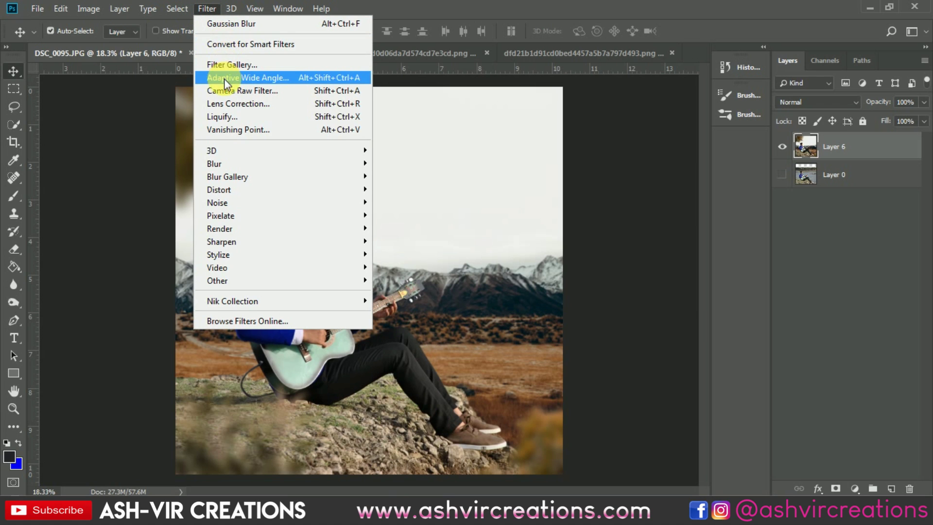
click(238, 92)
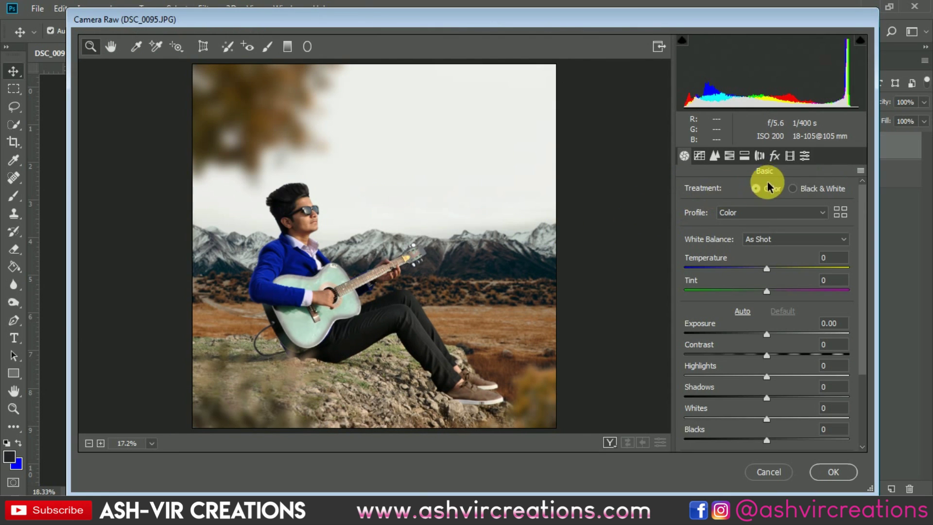
click(775, 156)
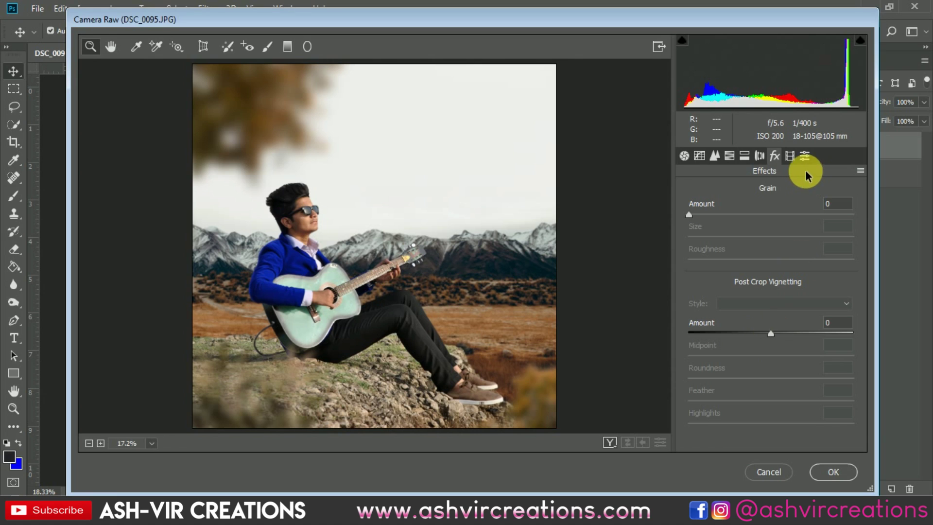
click(805, 156)
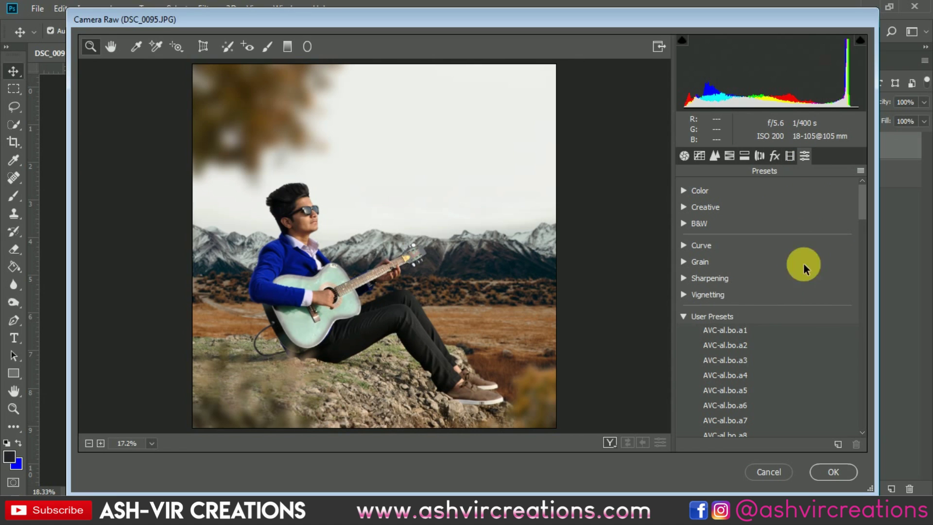
click(790, 155)
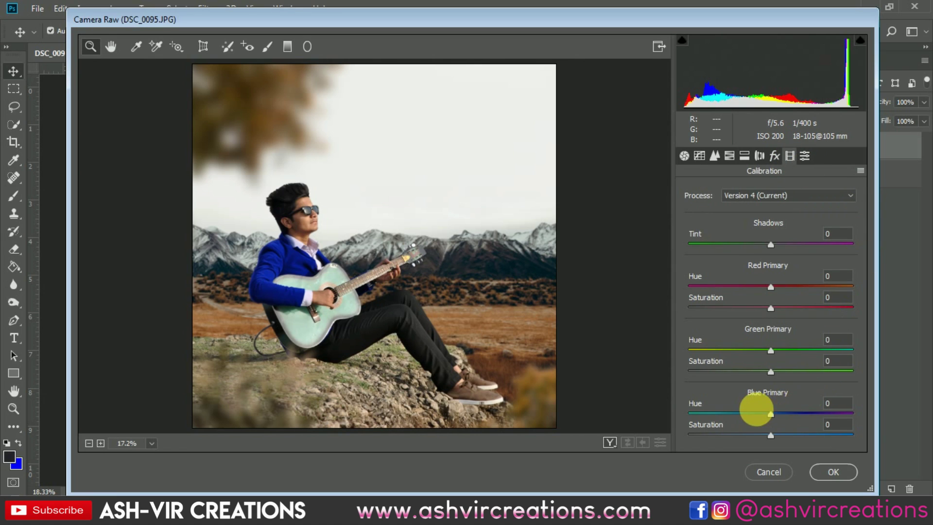
drag(756, 412, 653, 428)
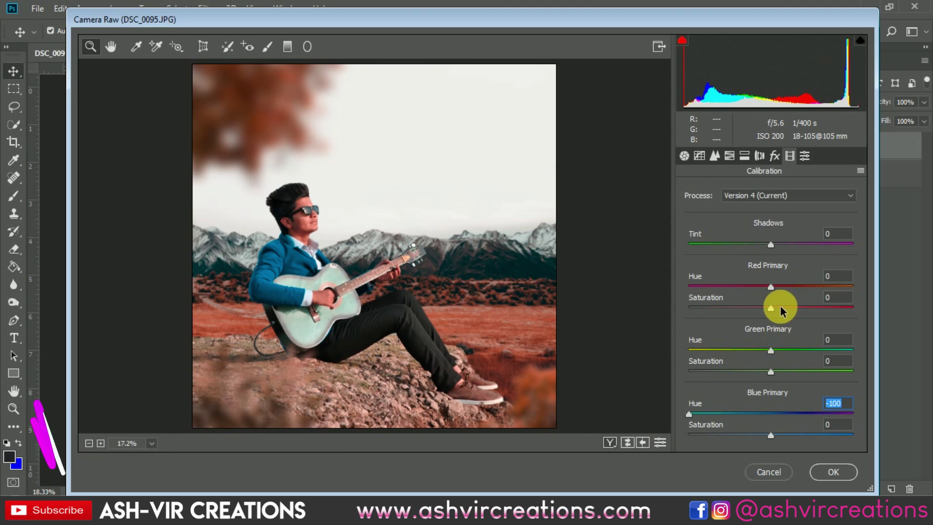
Calibrate the Red Primary to hue +80 and saturation -40, and set the Blue Primary saturation to -6
drag(778, 289, 809, 292)
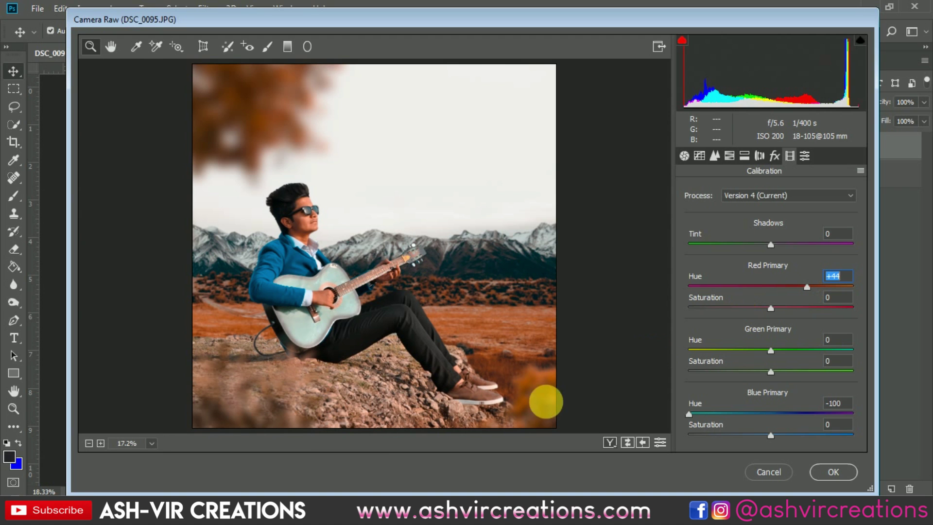
click(387, 384)
alt+click(396, 386)
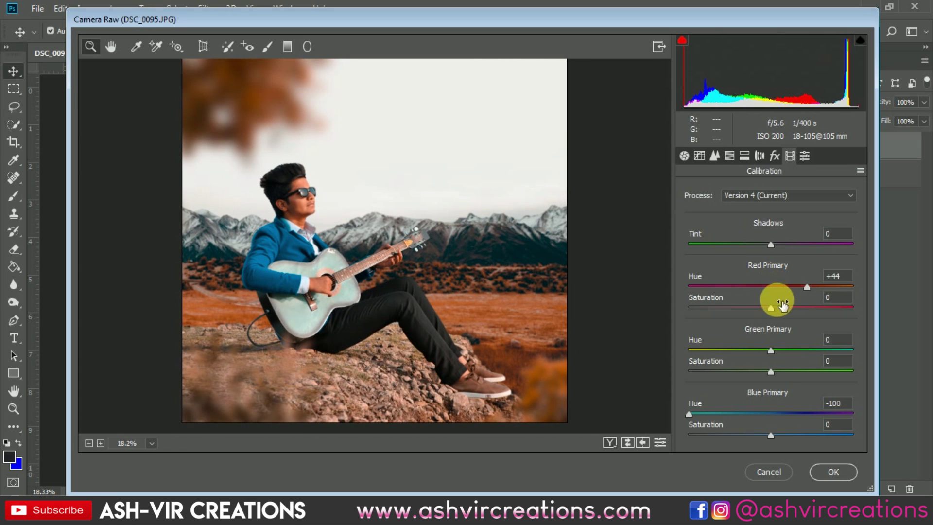
drag(771, 308, 732, 316)
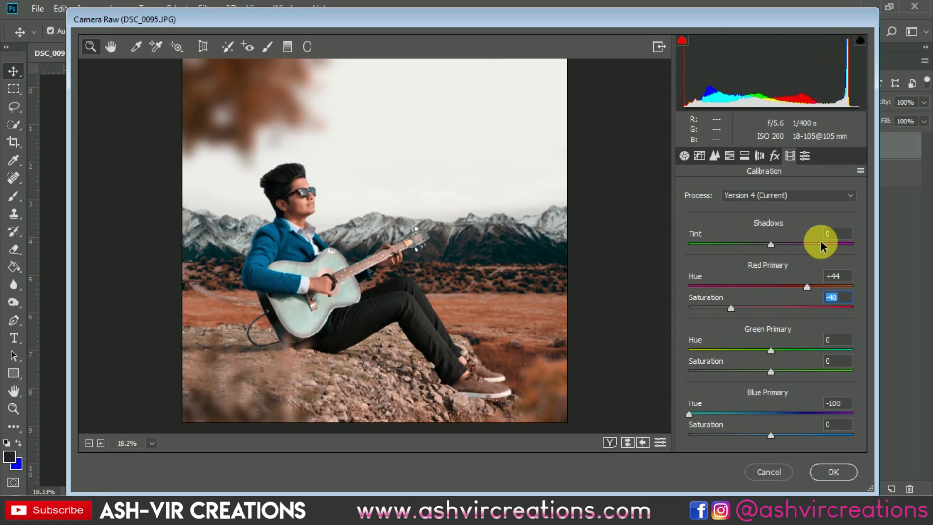
drag(802, 287, 829, 300)
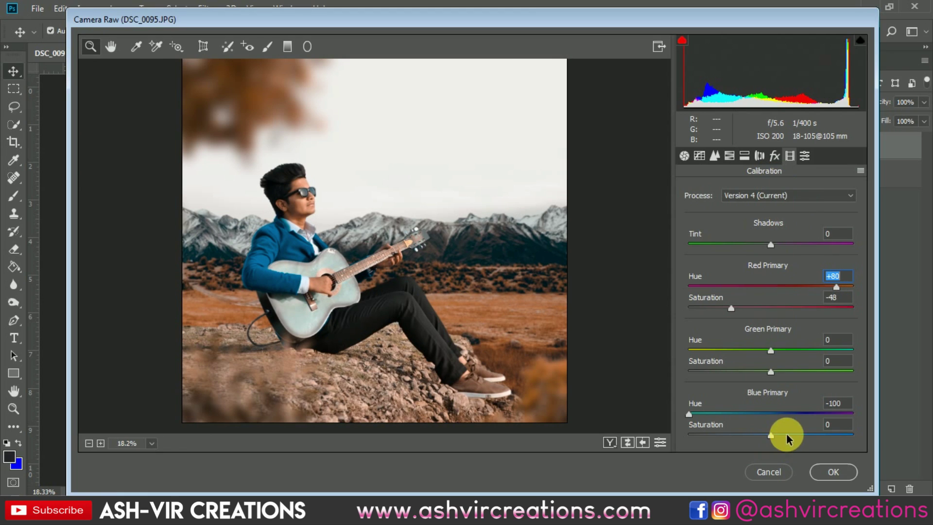
mouse_move(783, 434)
mouse_down()
mouse_move(797, 434)
mouse_move(760, 434)
mouse_move(817, 436)
mouse_move(686, 437)
mouse_move(784, 432)
mouse_move(750, 439)
mouse_move(766, 434)
mouse_up()
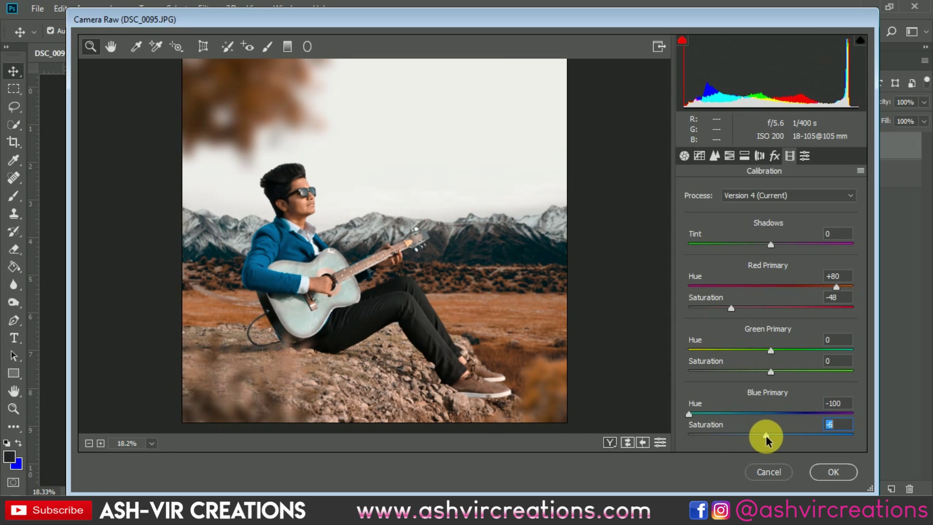
mouse_move(734, 315)
mouse_down()
mouse_move(755, 313)
mouse_move(743, 319)
mouse_up()
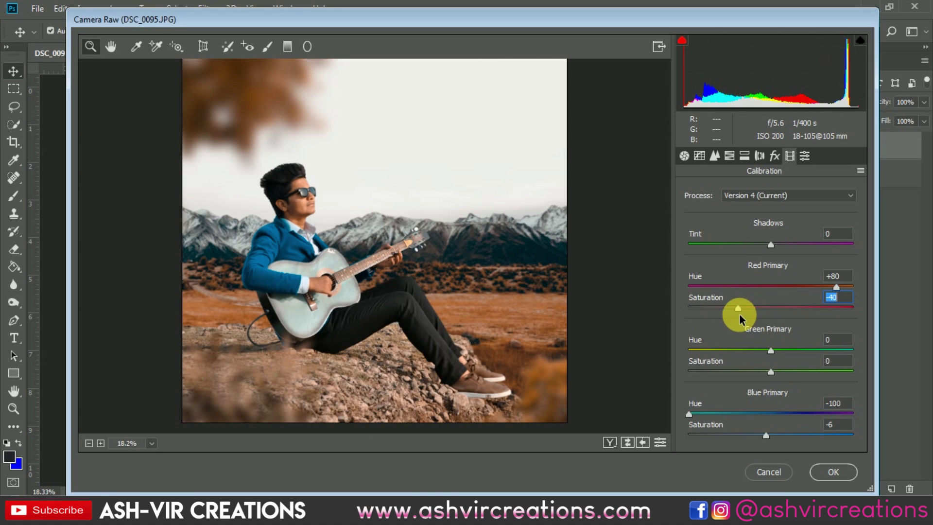
Add a Highlight Priority post-crop vignette with amount -31, midpoint 11, roundness -23 and feather 100
click(774, 156)
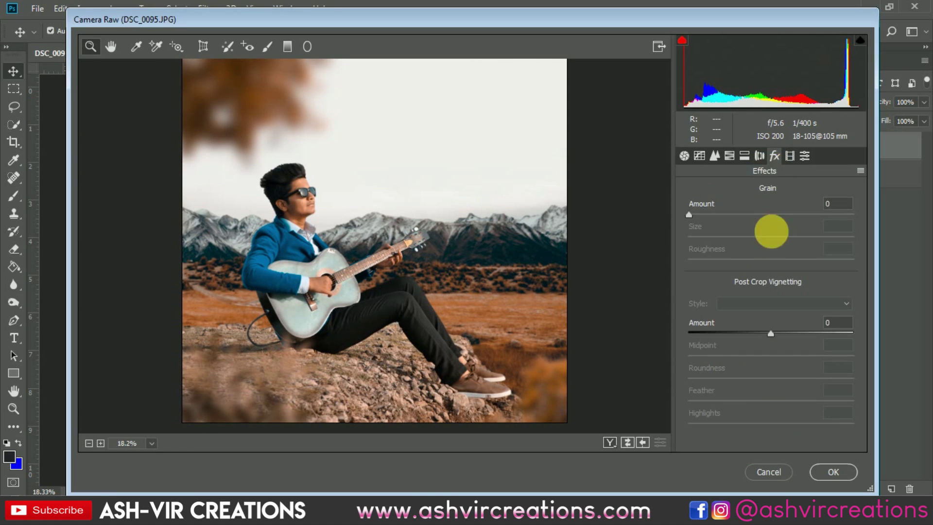
drag(757, 336, 708, 333)
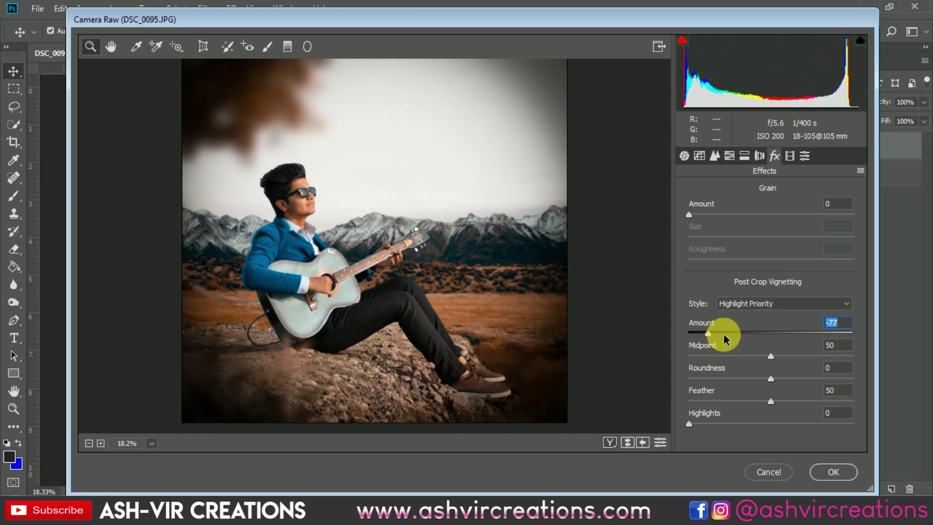
drag(771, 357, 916, 402)
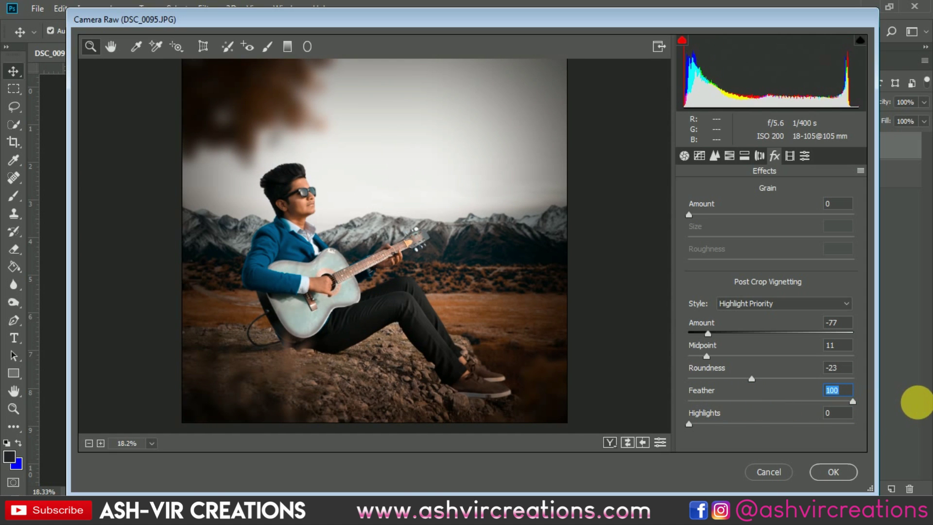
drag(708, 333, 748, 340)
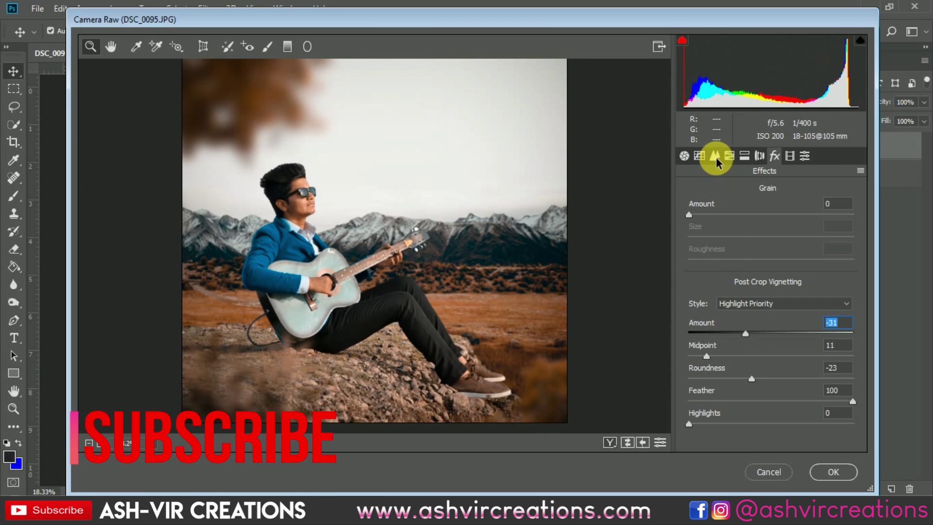
Adjust the basic tones to highlights -43, shadows +16, whites -33 and blacks -3
click(684, 156)
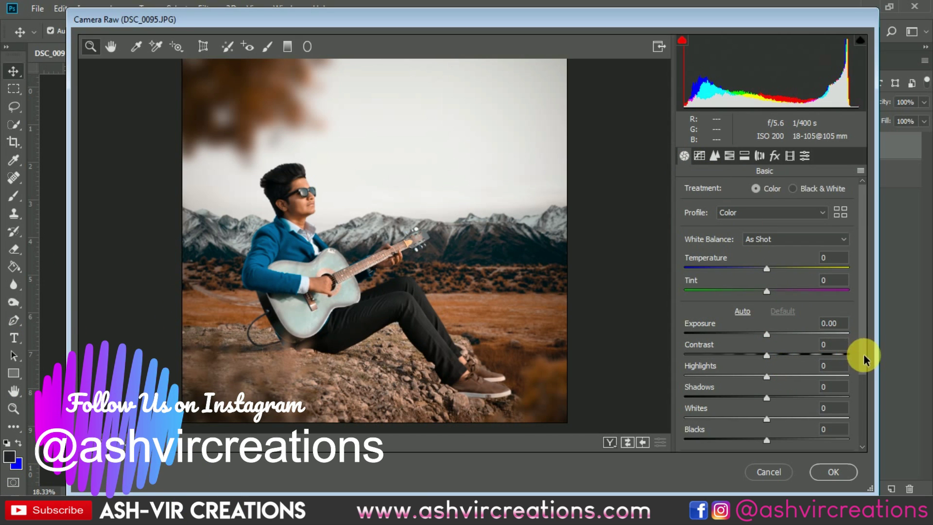
scroll(856, 365, down, 2)
drag(767, 311, 783, 358)
double_click(770, 316)
mouse_move(766, 395)
mouse_down()
mouse_move(733, 399)
mouse_move(768, 401)
mouse_move(760, 404)
mouse_up()
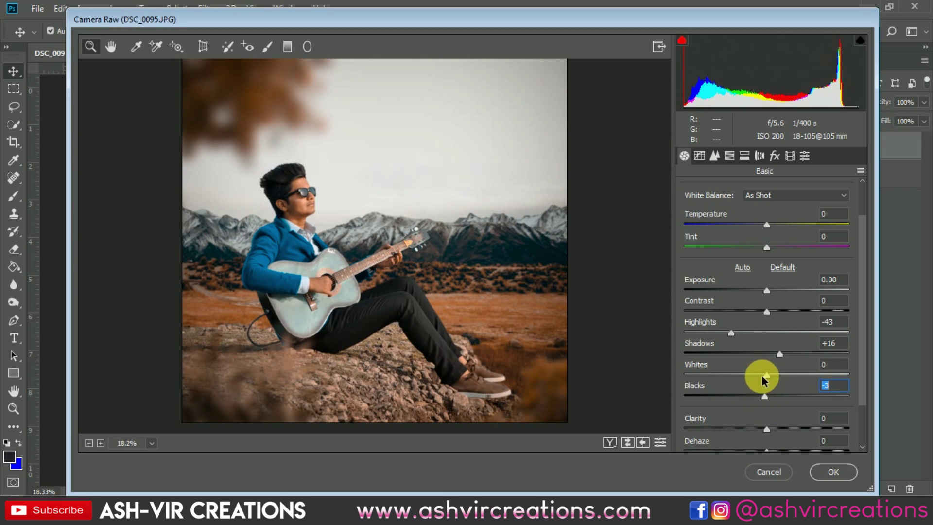
drag(763, 377, 740, 377)
Set clarity to +10, vibrance to -25 and saturation to +5 for the composite
scroll(863, 416, down, 2)
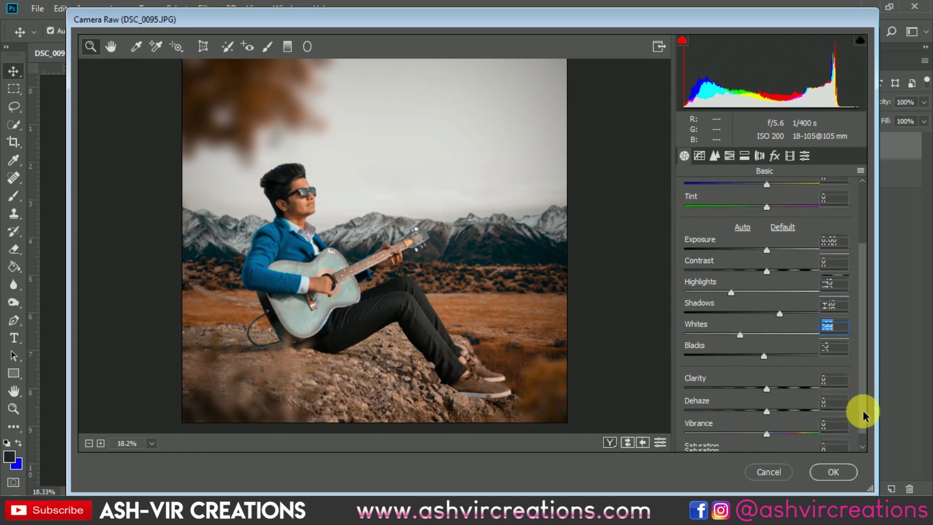
click(768, 384)
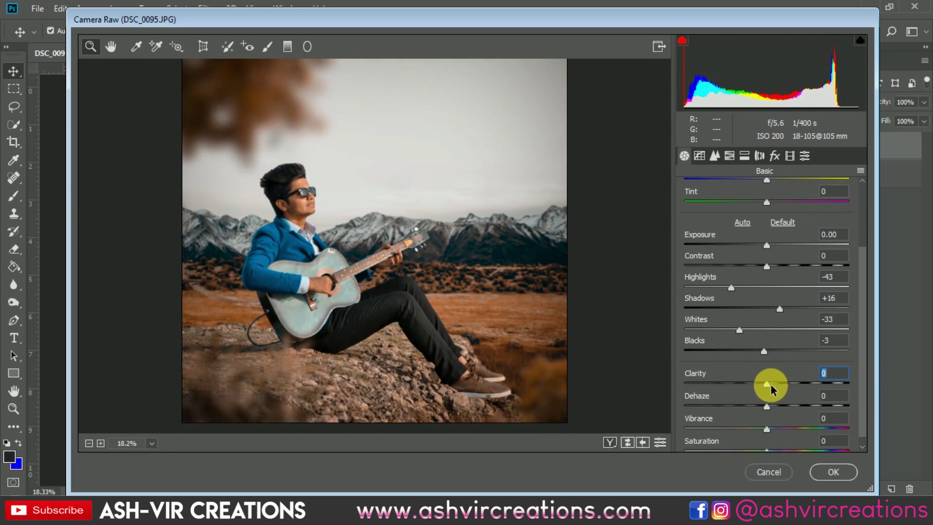
drag(771, 384, 780, 387)
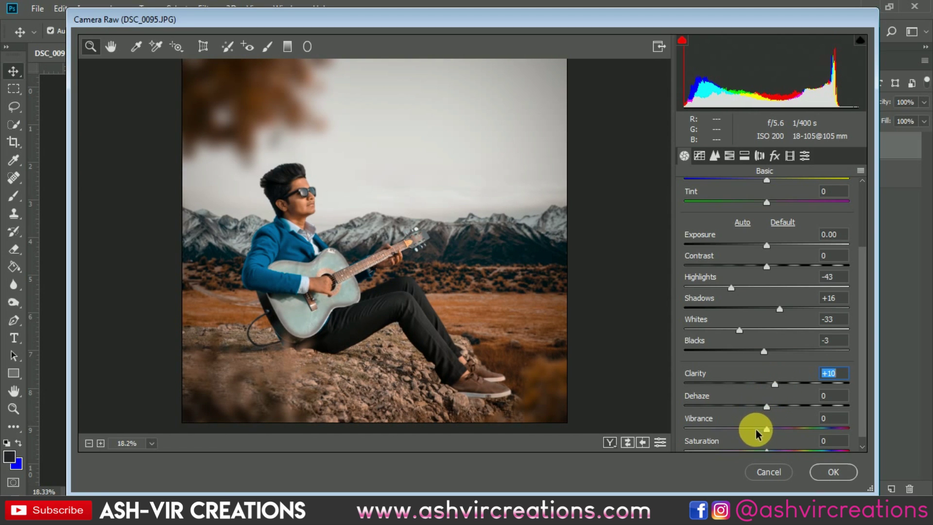
drag(756, 429, 745, 429)
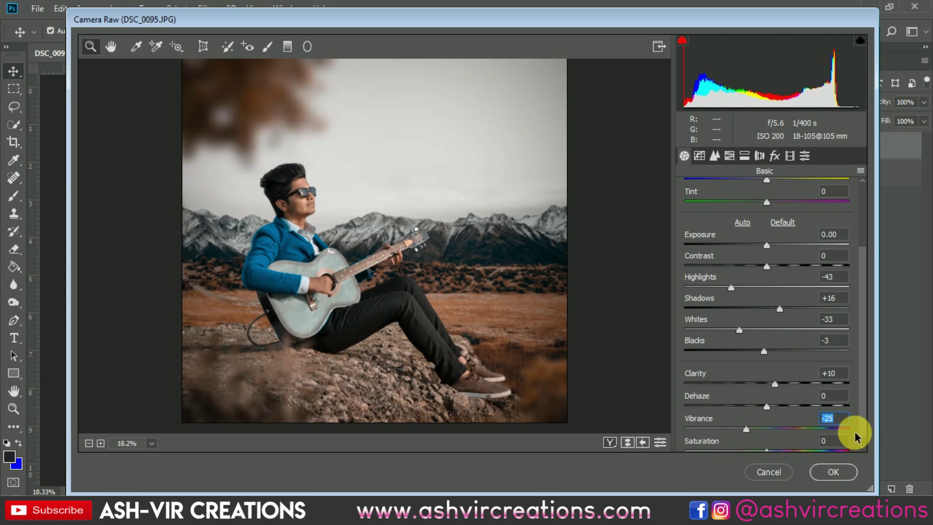
scroll(858, 431, down, 1)
mouse_move(766, 443)
mouse_down()
mouse_move(754, 440)
mouse_move(769, 445)
mouse_up()
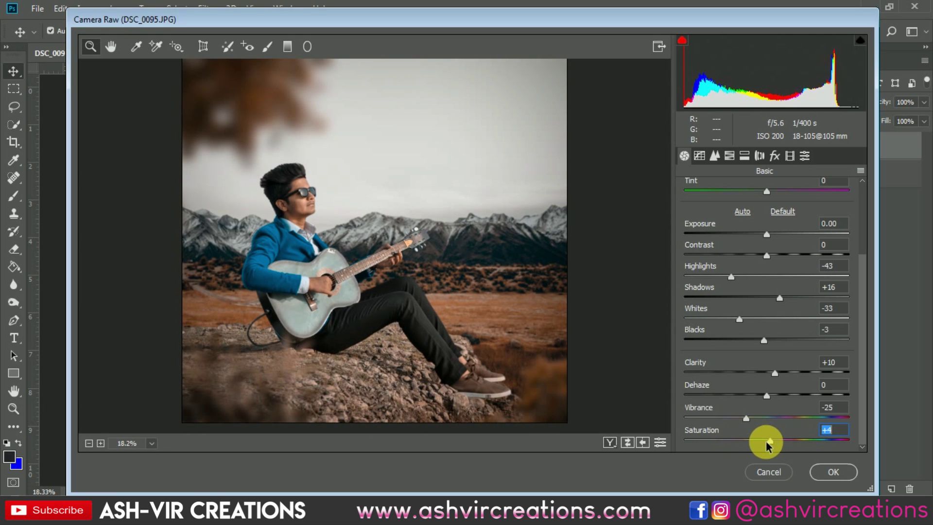
Inspect the color grading on the guitarist and guitar up close and across the whole image
click(384, 263)
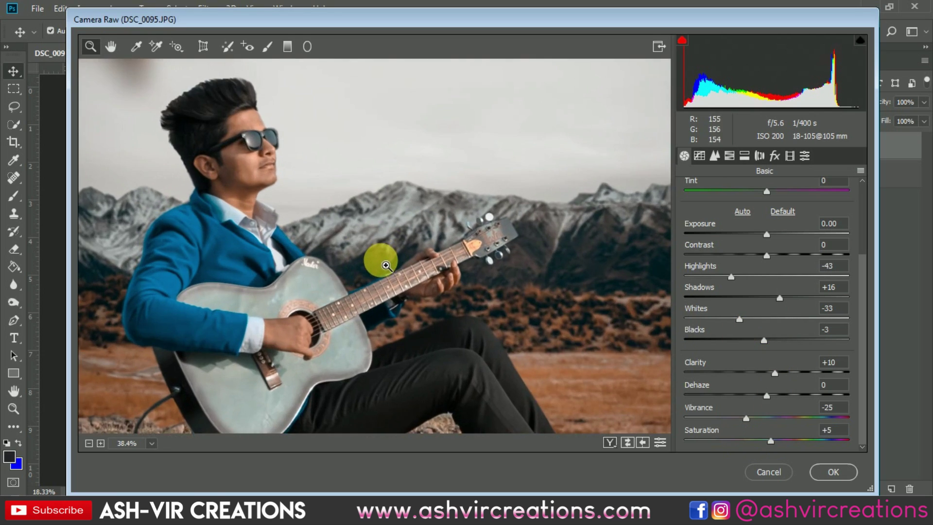
alt+click(386, 264)
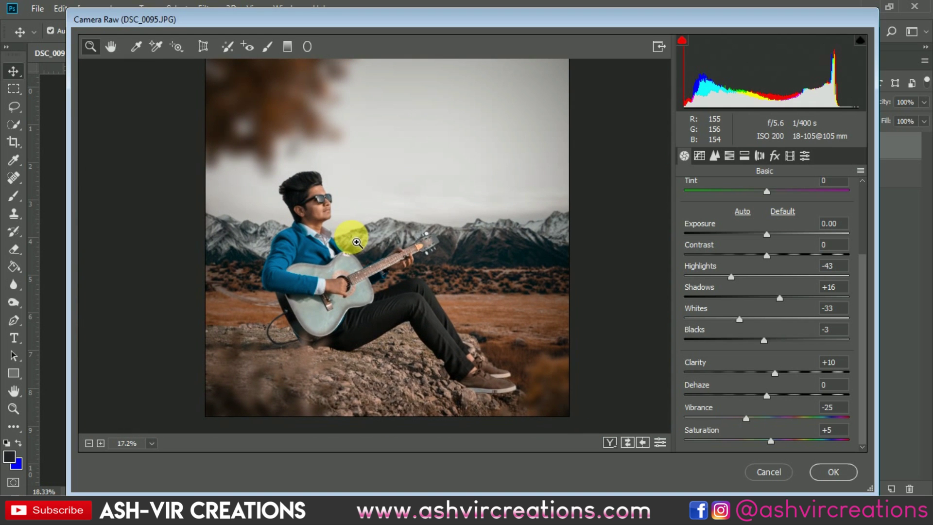
click(342, 237)
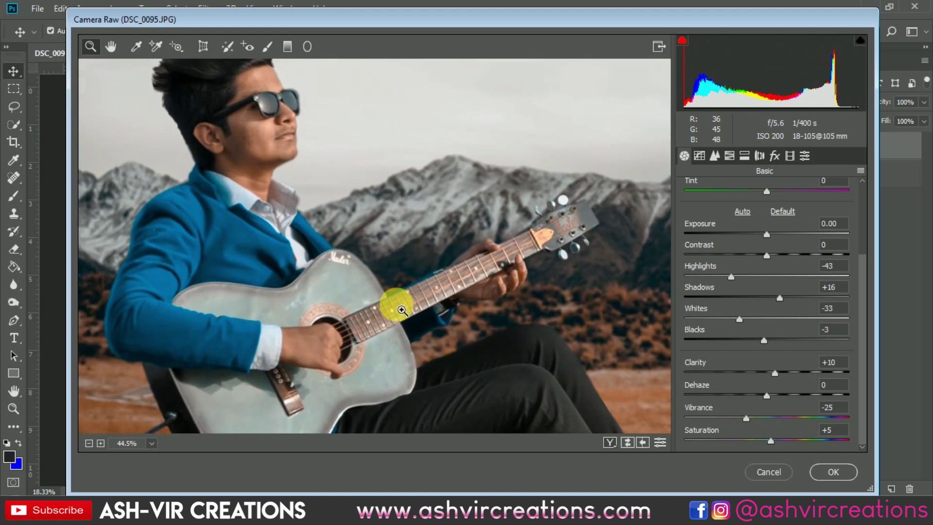
click(402, 310)
alt+click(431, 327)
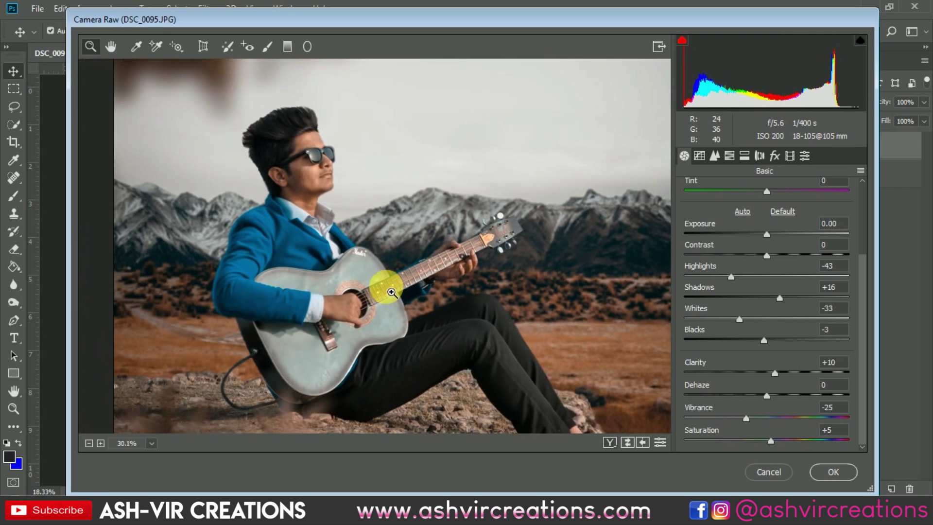
alt+click(372, 275)
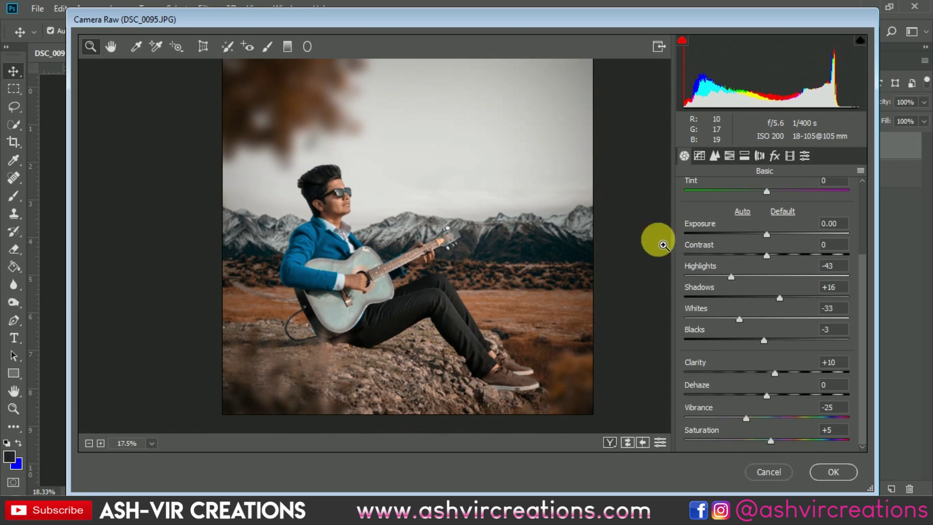
Browse the saved AVC user presets in Camera Raw and return to the start of the list
click(805, 155)
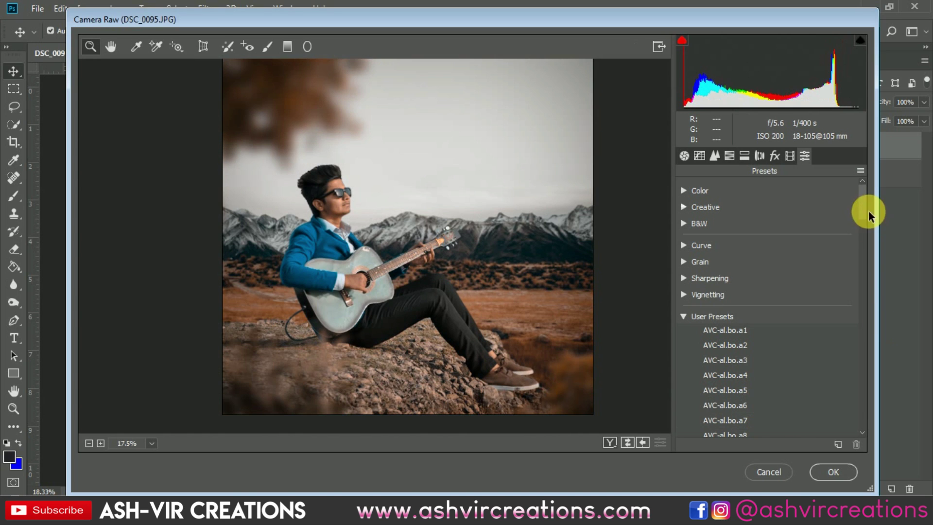
scroll(865, 211, down, 1)
drag(865, 211, 865, 233)
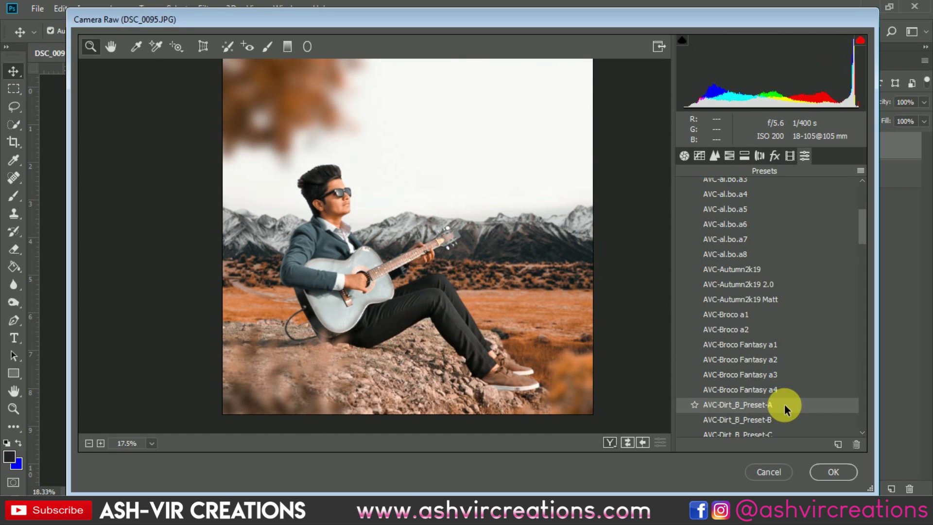
drag(864, 225, 869, 255)
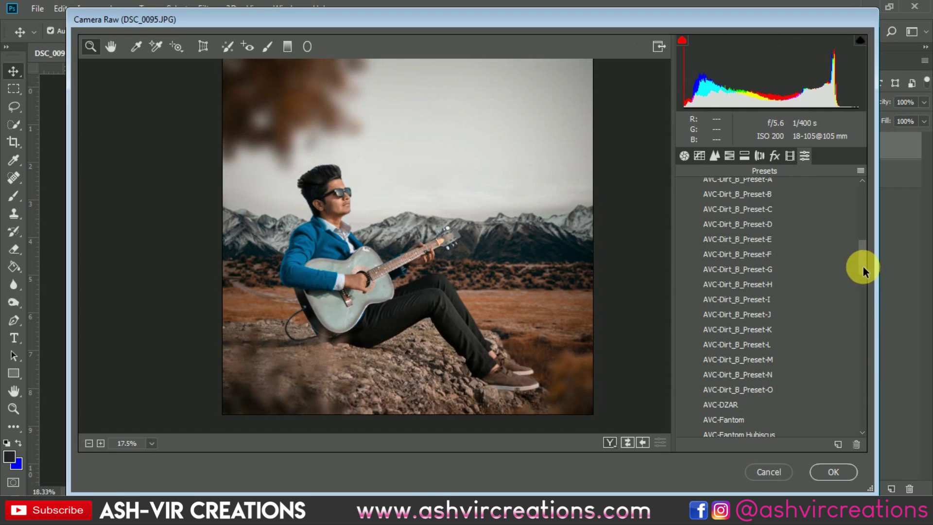
drag(863, 266, 865, 296)
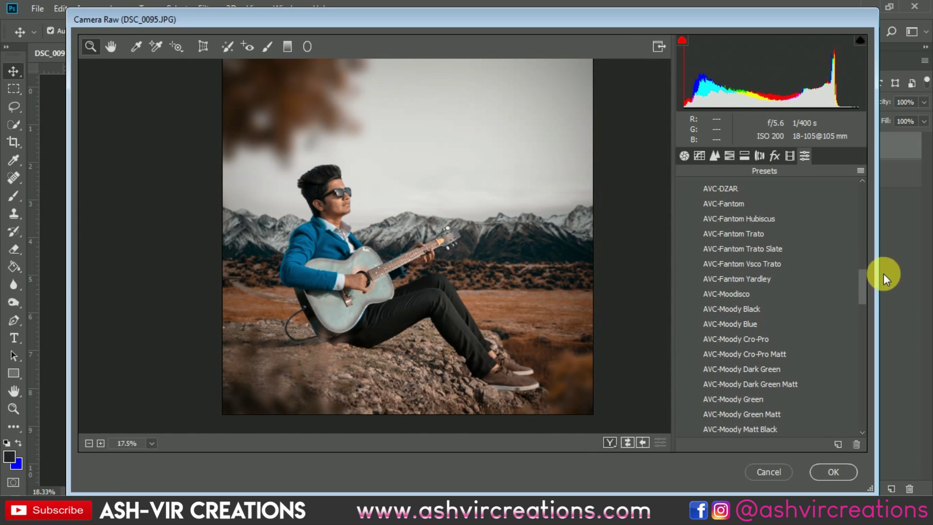
drag(866, 284, 869, 197)
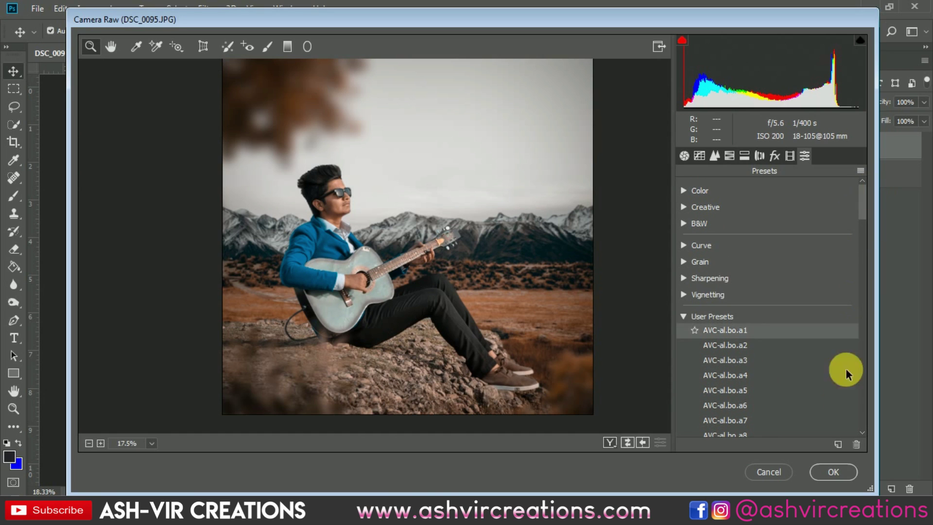
Apply the Camera Raw grading to the merged composite layer
click(684, 156)
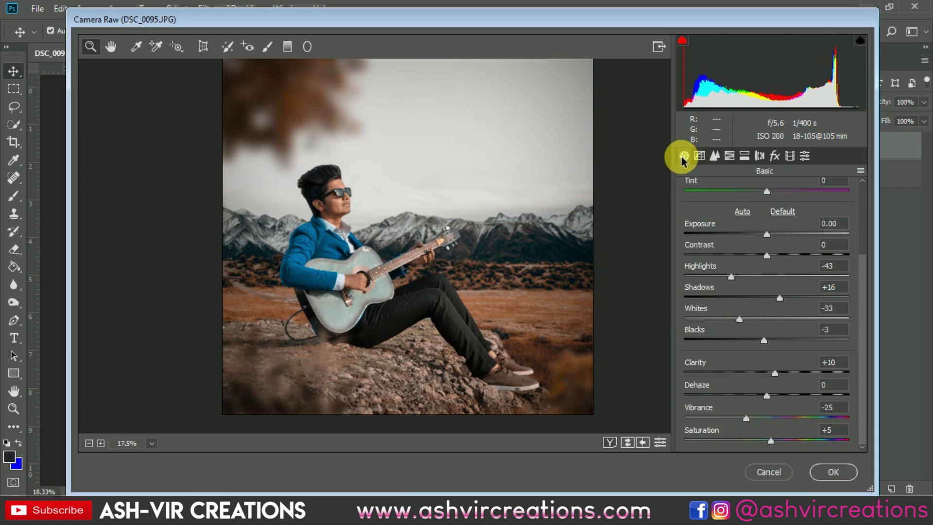
click(840, 471)
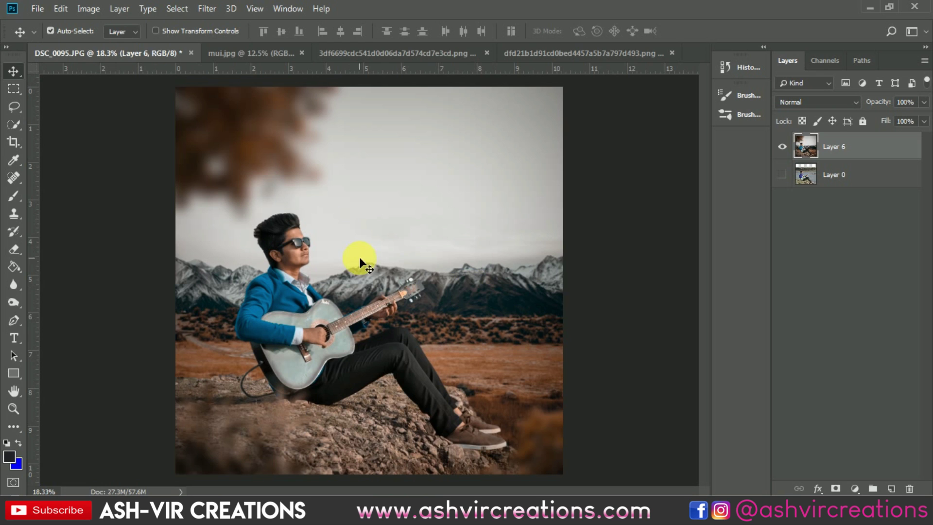
key(ctrl+minus)
Add a Selective Color adjustment above the composite and lower the black amount of the Blacks to about -13%
click(854, 488)
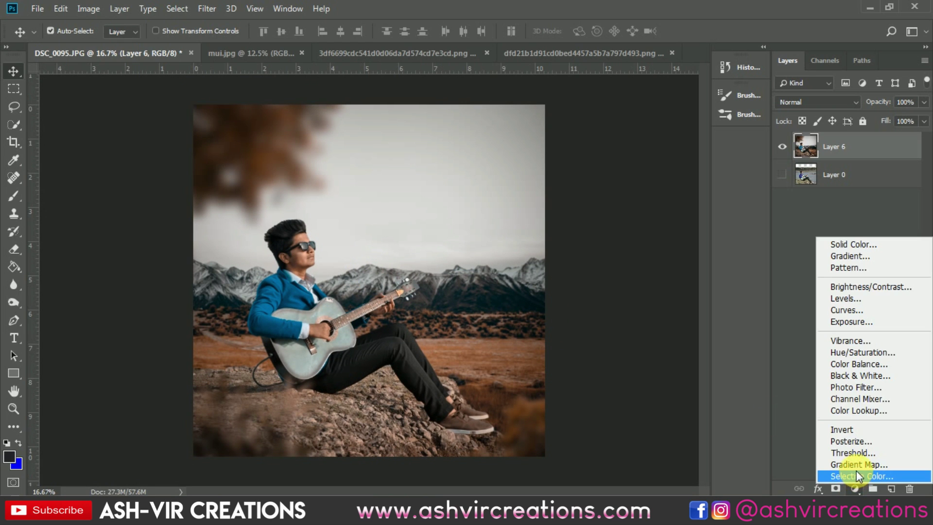
click(856, 471)
click(576, 222)
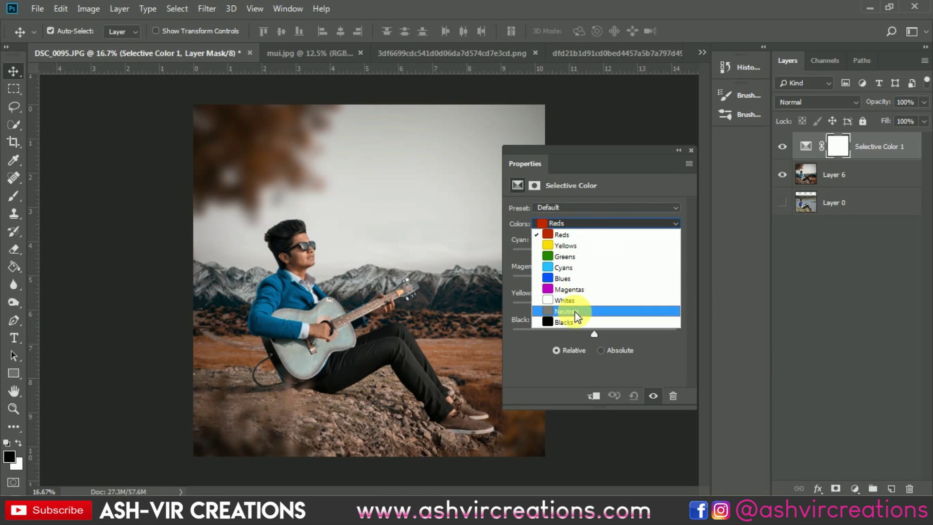
click(576, 317)
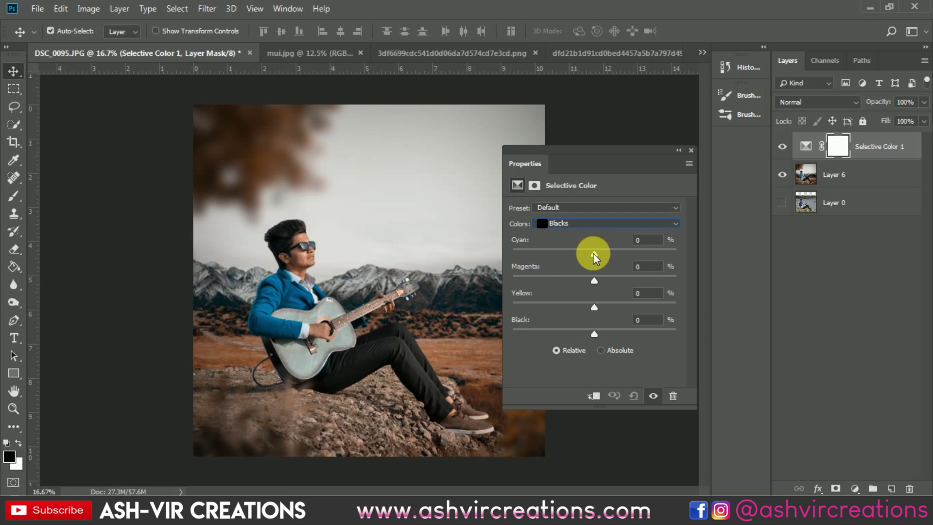
drag(596, 333, 585, 334)
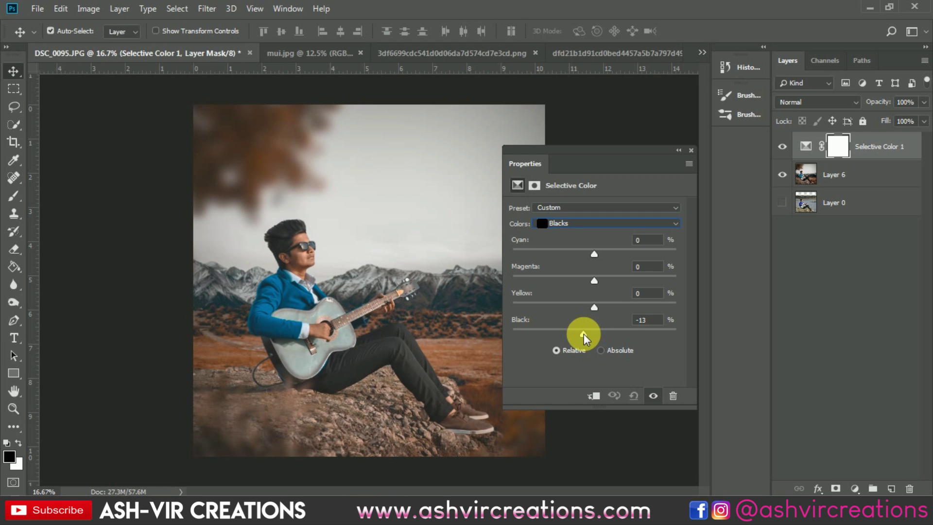
drag(583, 334, 585, 334)
click(639, 272)
click(692, 150)
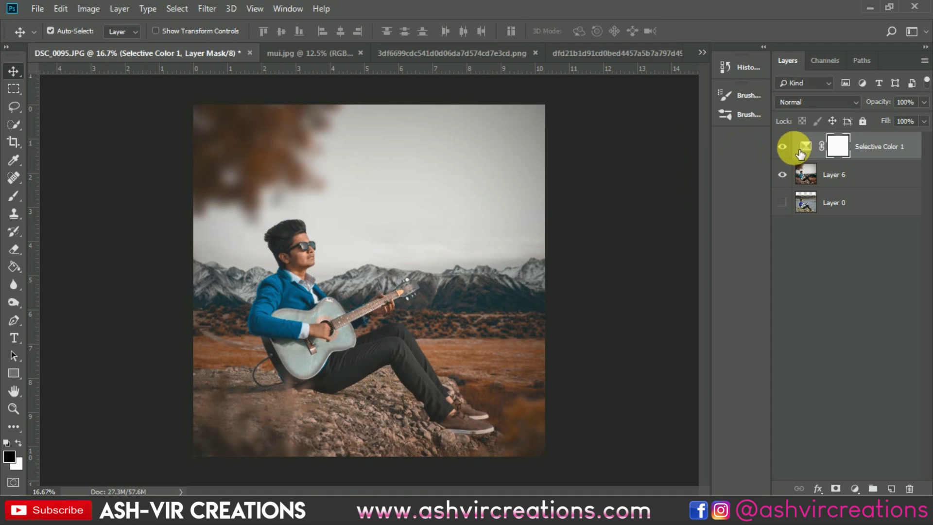
Compare the composite with and without the Selective Color adjustment
click(784, 147)
click(788, 147)
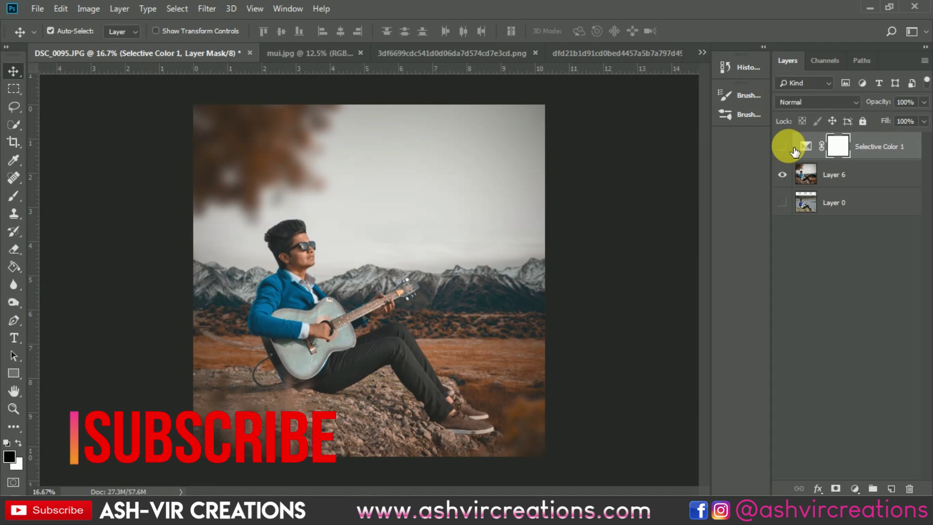
click(788, 146)
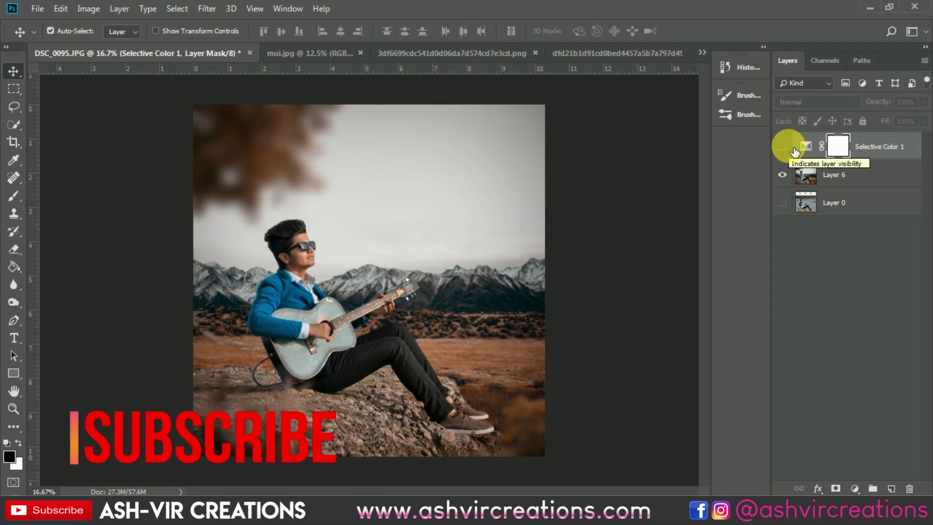
click(788, 147)
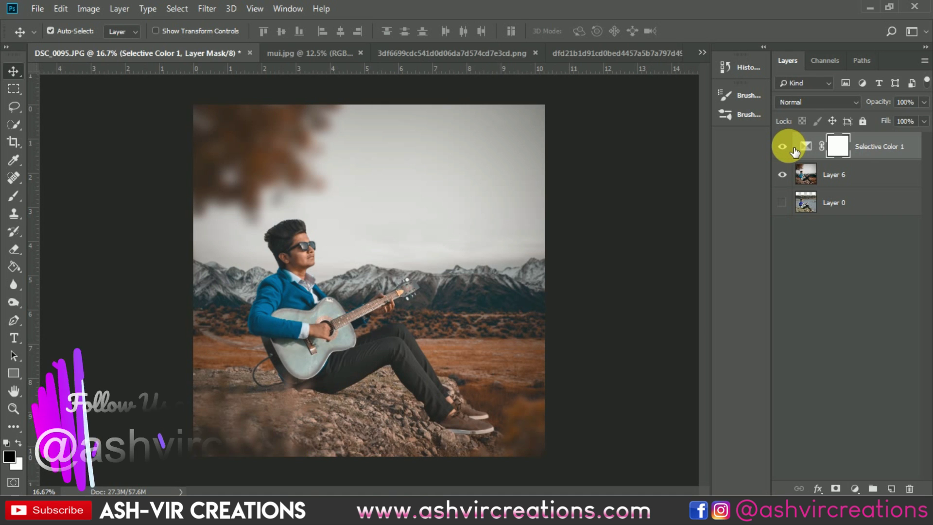
click(790, 148)
click(790, 149)
alt+scroll(305, 394, down, 1)
key(ctrl+plus)
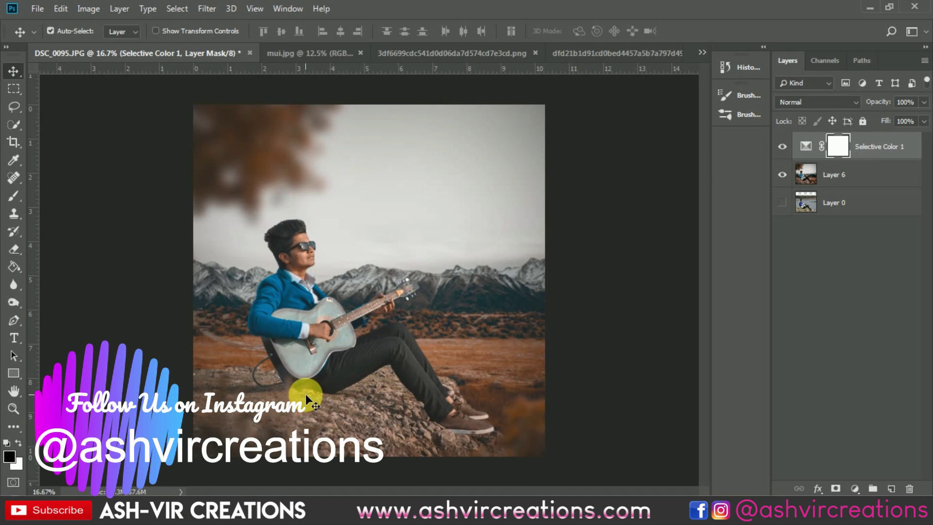
Add an Exposure adjustment with exposure +0.11, offset +0.0125 and gamma correction 0.90
click(860, 489)
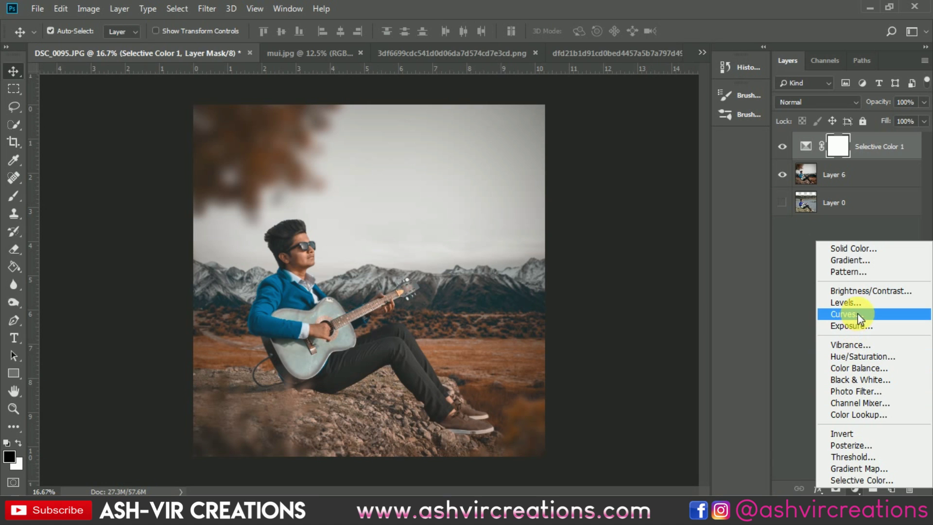
click(854, 326)
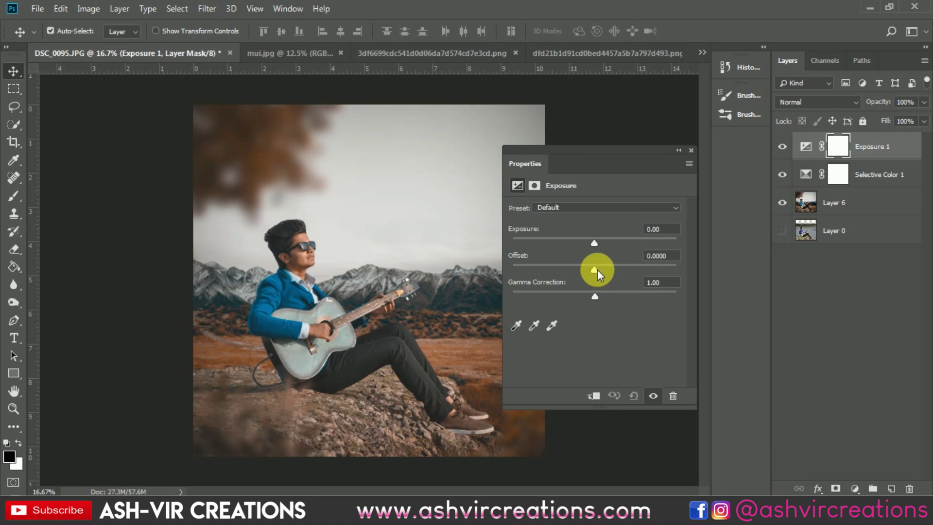
click(597, 270)
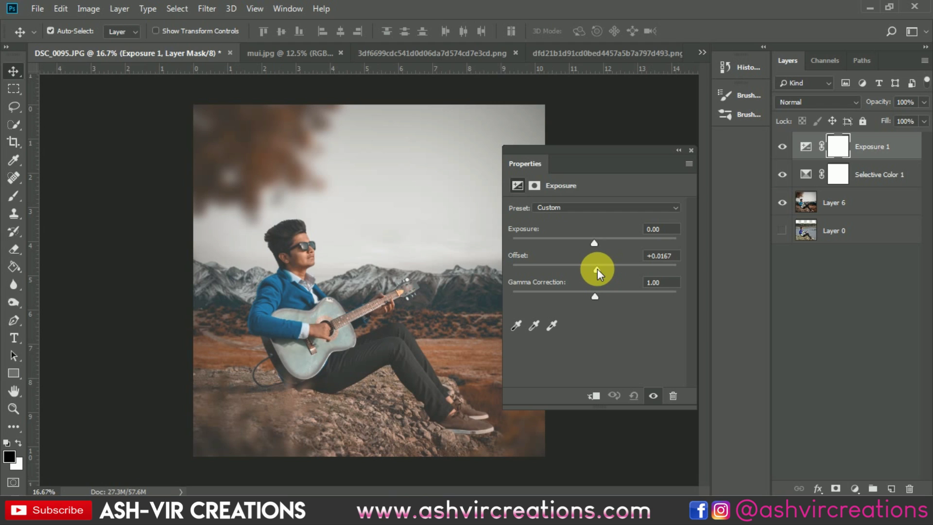
drag(596, 269, 596, 242)
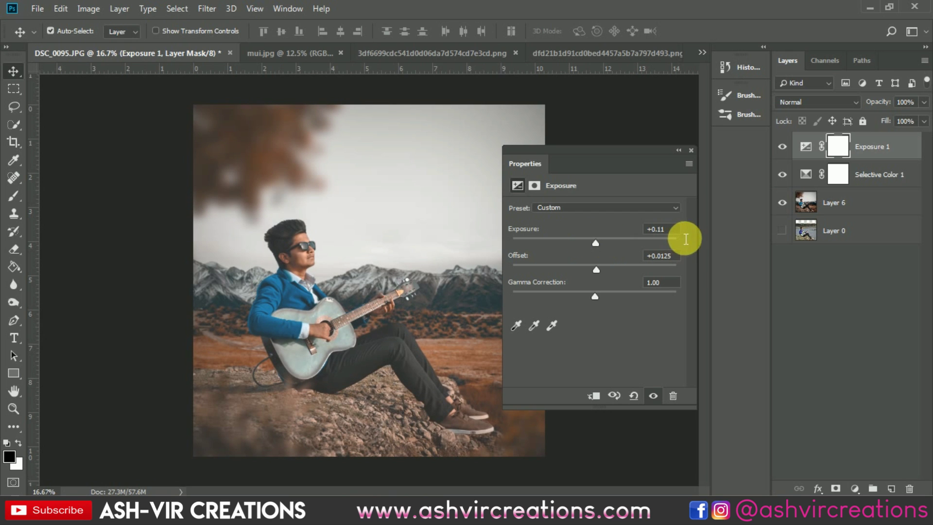
mouse_move(595, 296)
mouse_down()
mouse_move(585, 296)
mouse_move(602, 298)
mouse_up()
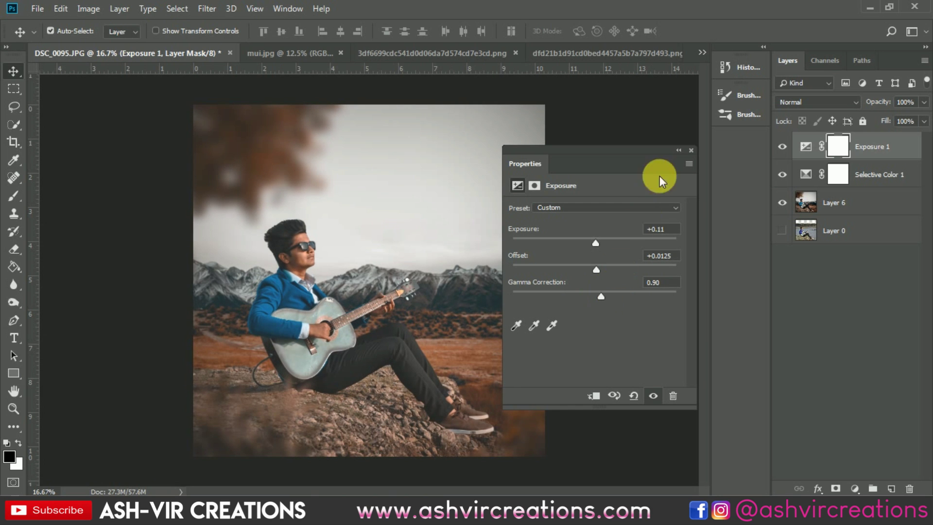
click(690, 150)
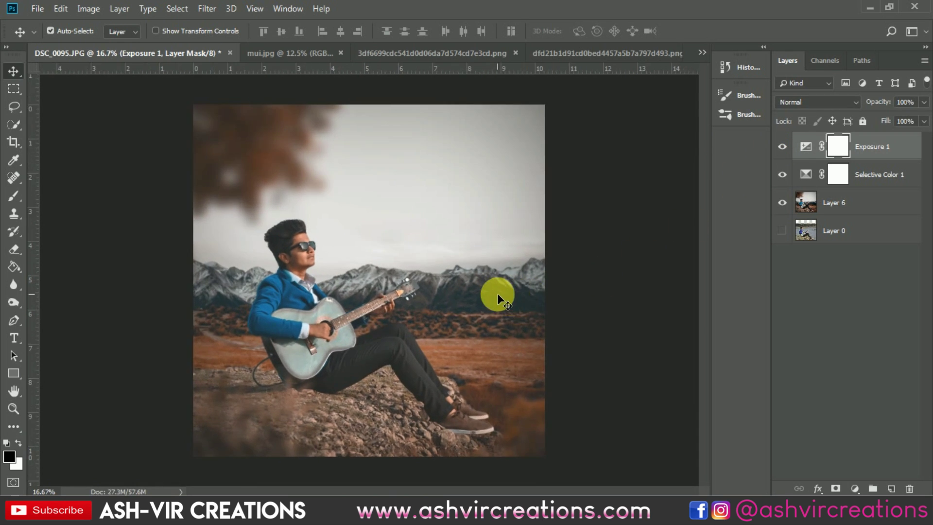
Merge the Exposure and Selective Color adjustments with the composite in Layer 6
shift+click(833, 209)
right_click(835, 209)
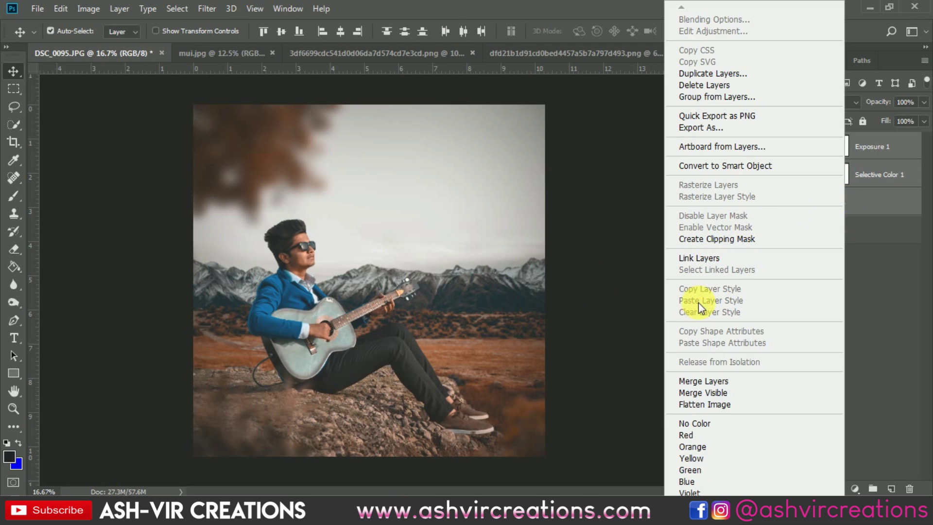
click(701, 378)
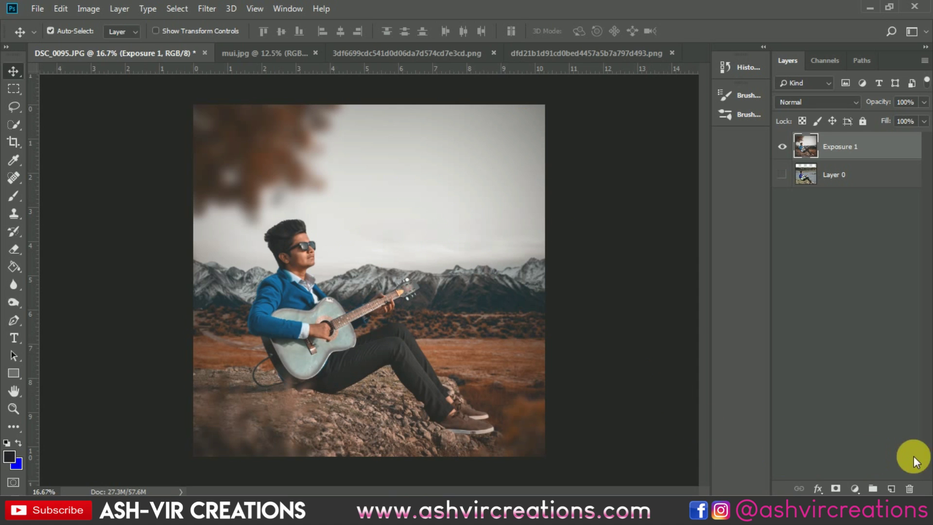
Add an empty layer above the merged composite and set the Brush color to orange #ff8a00
click(893, 489)
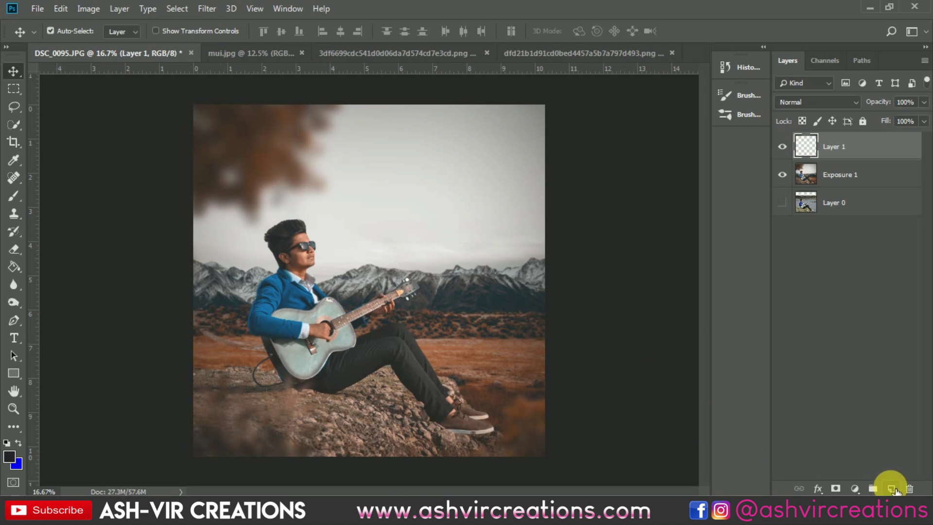
click(13, 196)
click(11, 456)
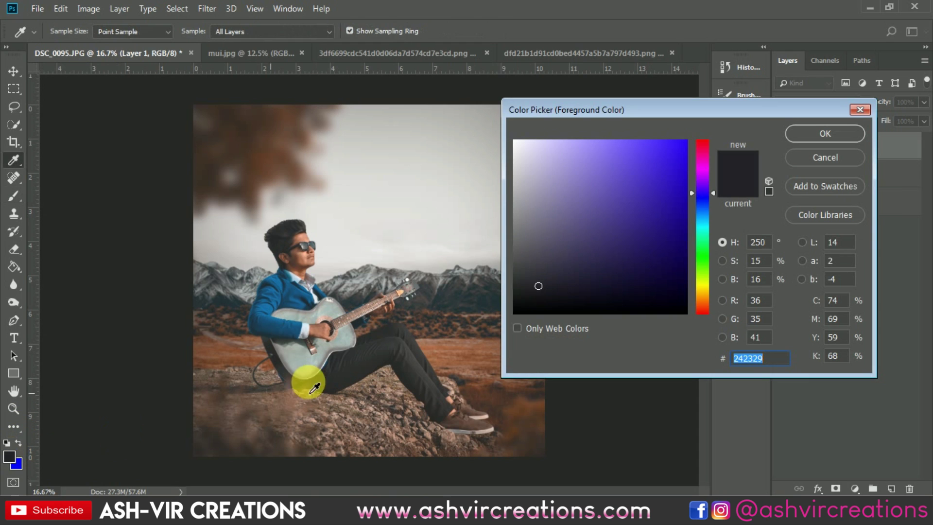
click(704, 300)
drag(704, 300, 704, 298)
drag(670, 170, 709, 136)
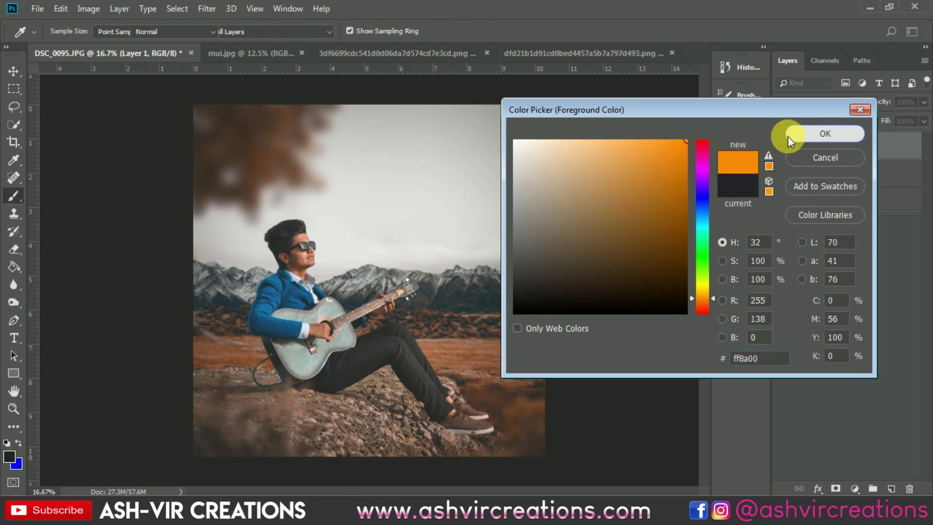
click(789, 134)
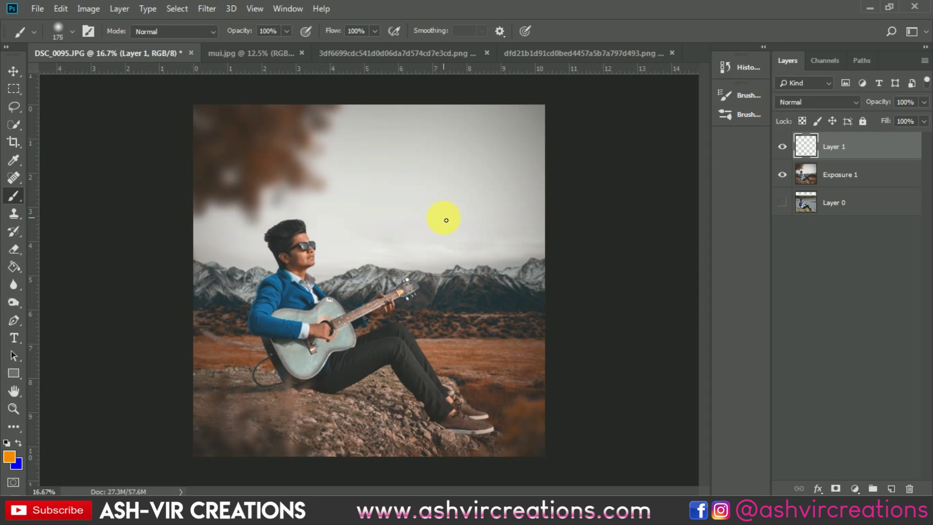
Paint a soft orange sun glow in the sky above the mountains with a 1000 px brush
key(bracketleft)
key(bracketleft)
key(bracketright)
click(419, 207)
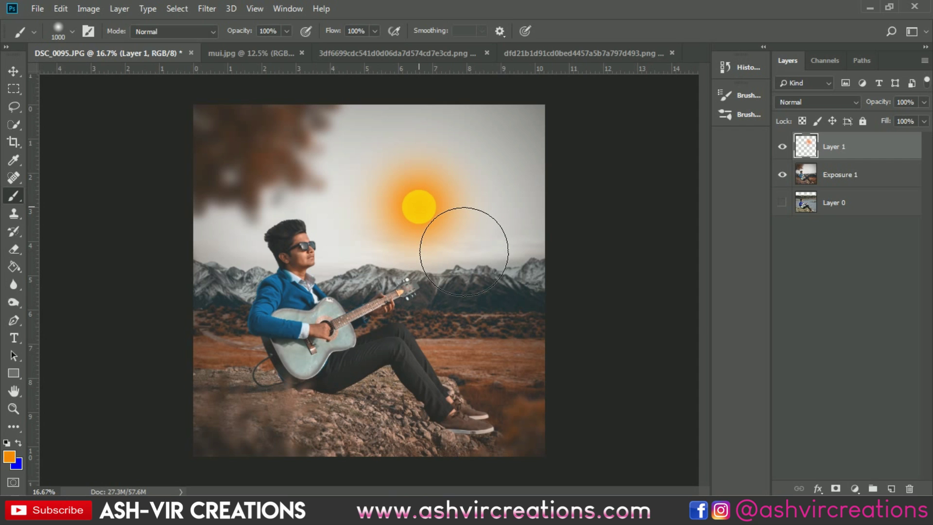
Try a lighter orange #ffba69 center in the sun glow with a 500 px brush, and undo both dabs
click(9, 457)
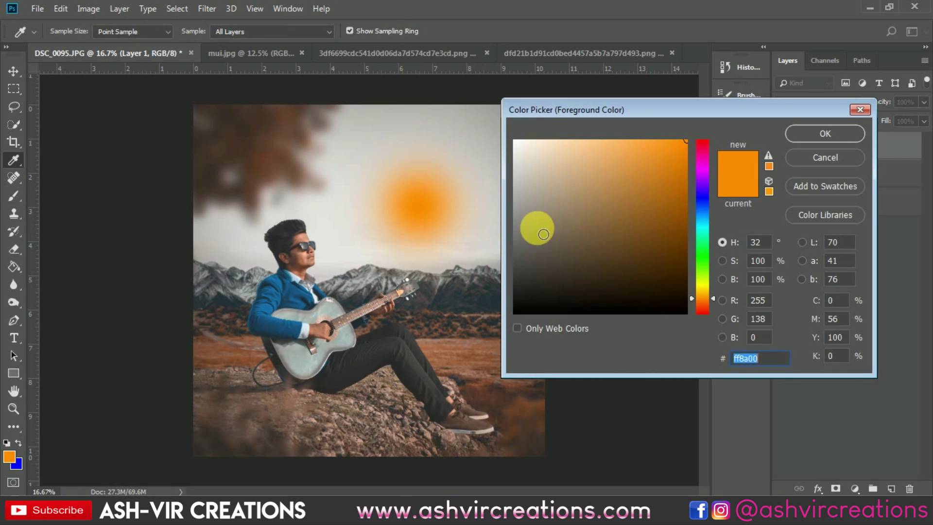
drag(603, 166, 637, 137)
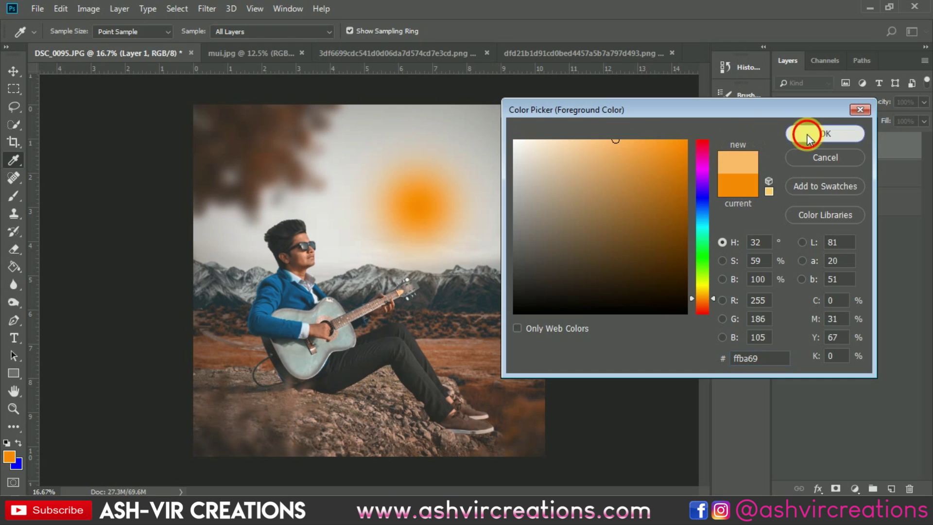
click(809, 133)
key(bracketleft)
key(bracketleft)
key(bracketleft)
key(bracketleft)
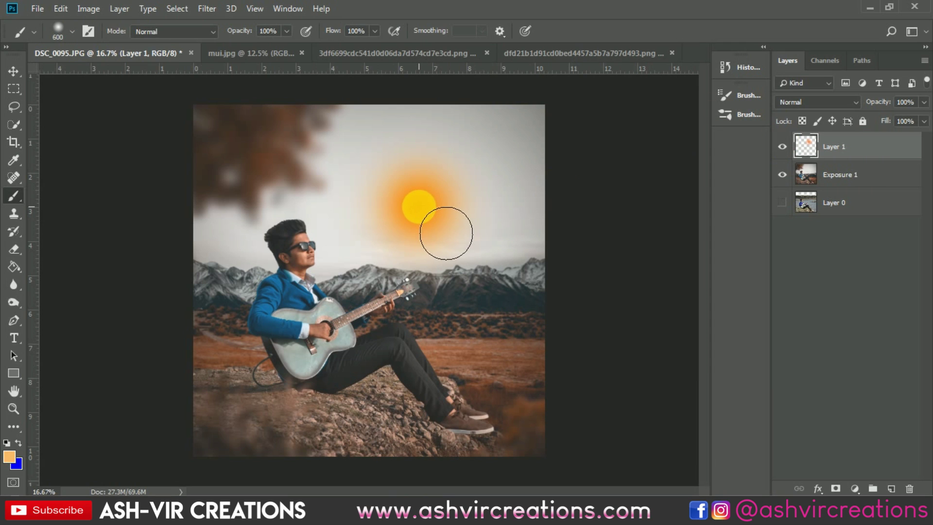
key(bracketleft)
click(444, 229)
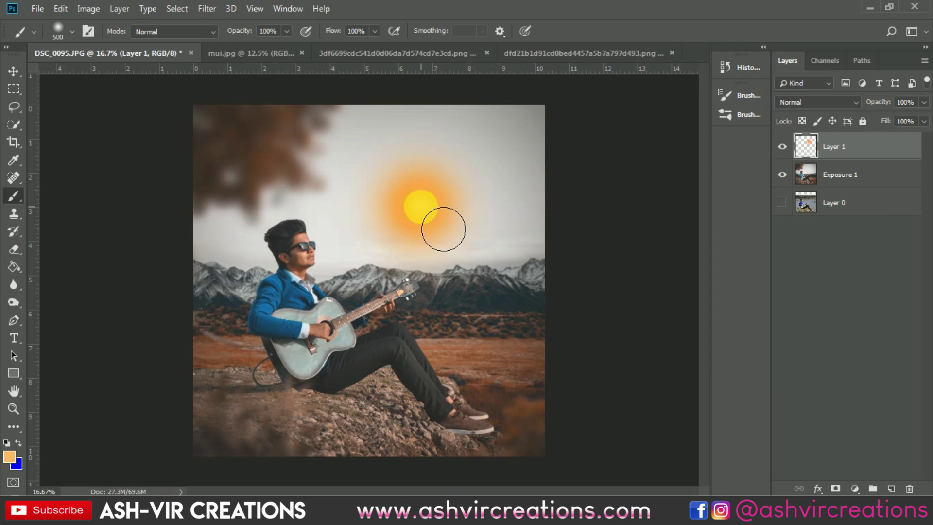
key(ctrl+z)
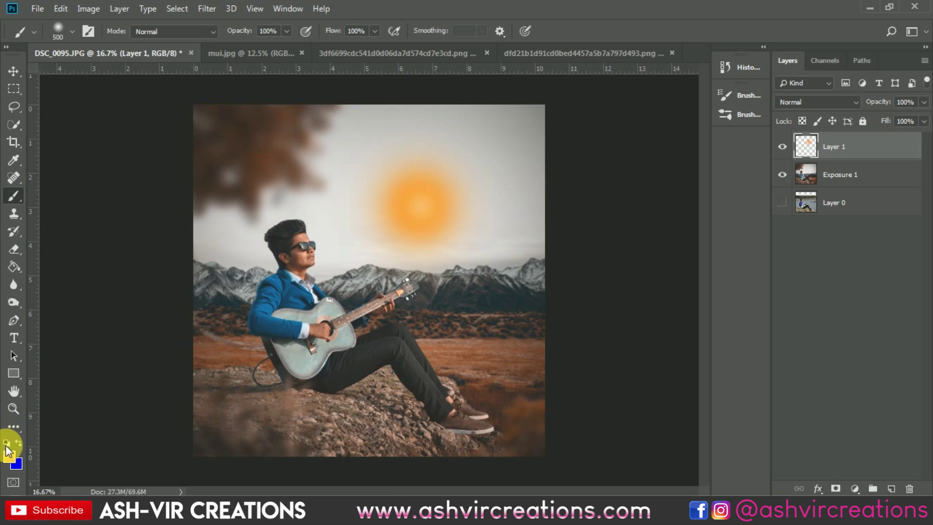
key(ctrl+z)
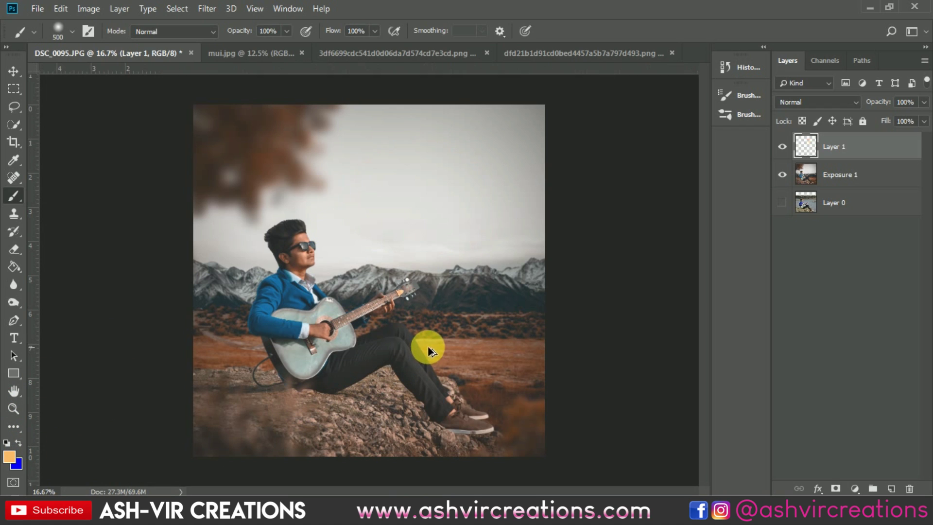
Restore the orange sun glow and dab a lighter orange center into it with a 600 px brush
key(ctrl+shift+z)
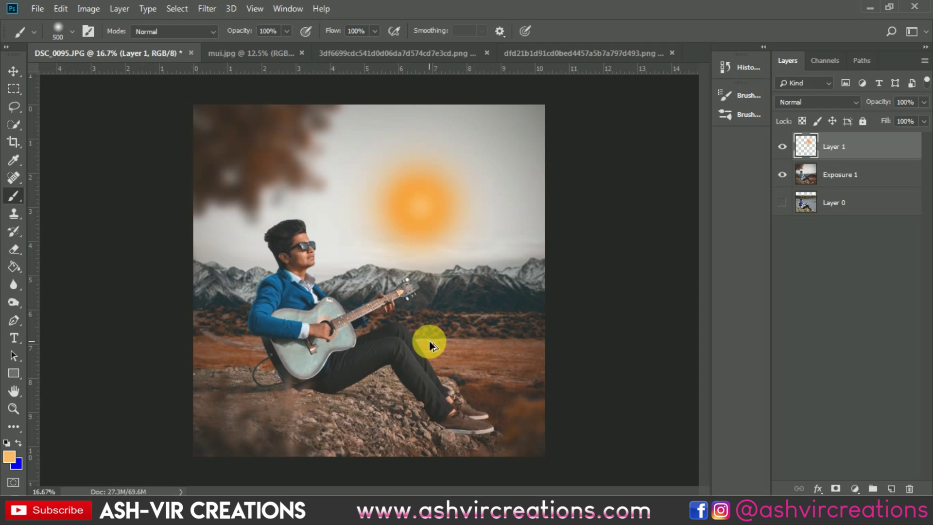
key(ctrl+shift+z)
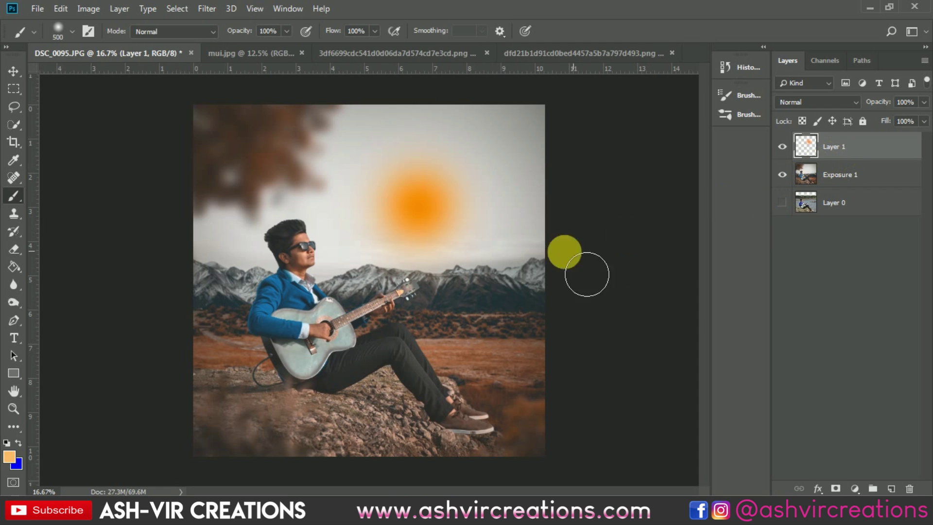
key(])
click(422, 210)
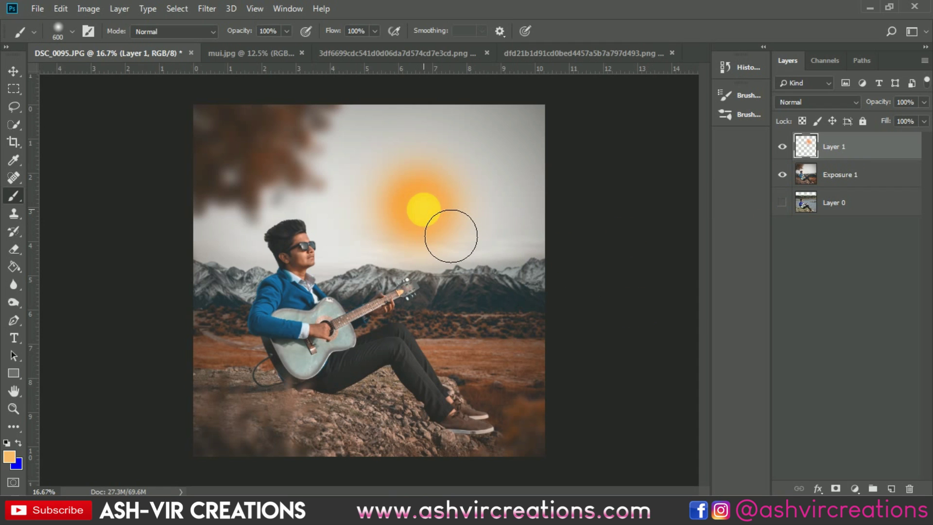
Choose a paler peach brush color and paint the sun's center with a 400 px brush
click(9, 456)
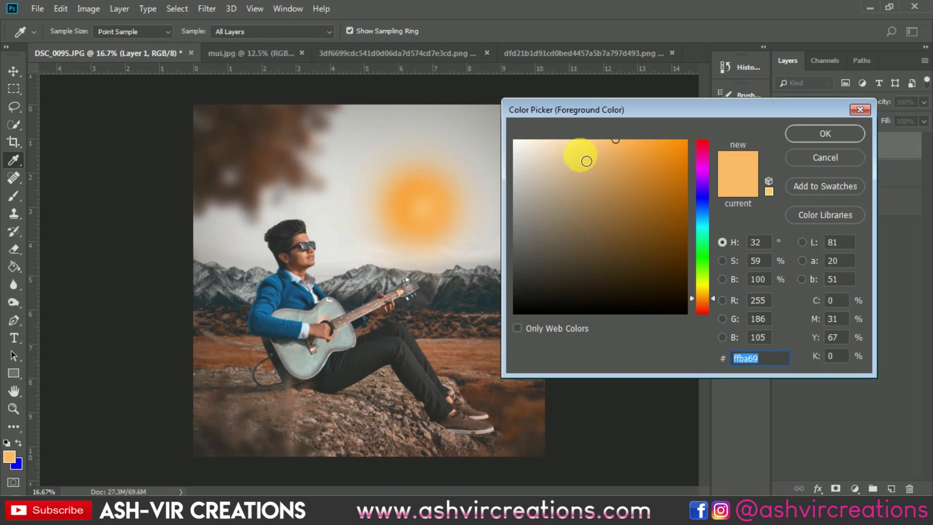
click(588, 141)
click(825, 133)
click(424, 210)
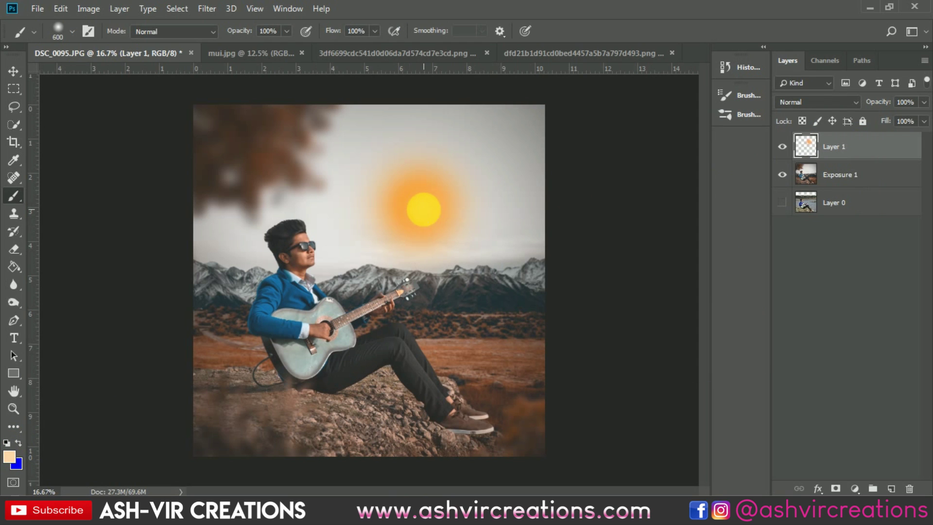
key([)
key([)
click(421, 208)
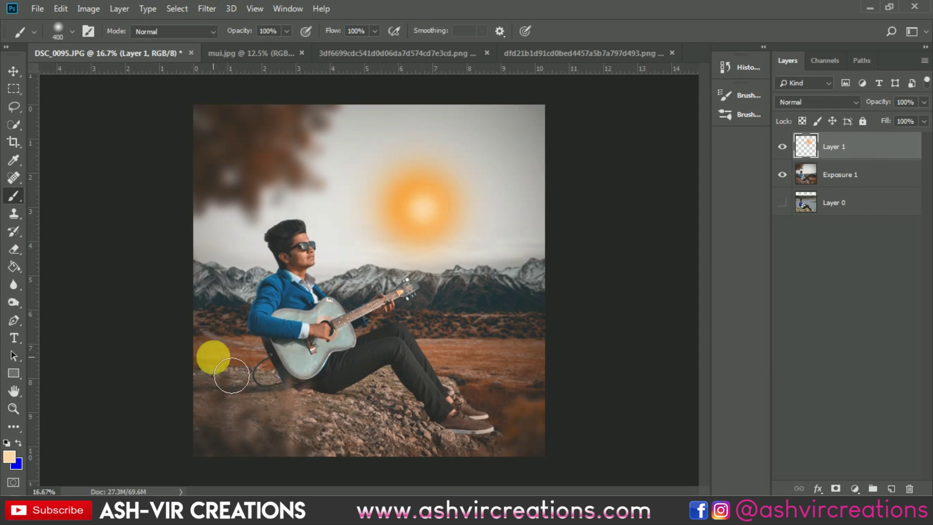
Change the brush color to white and paint a bright core in the sun with a 175 px brush
click(14, 459)
click(537, 141)
click(825, 139)
key([)
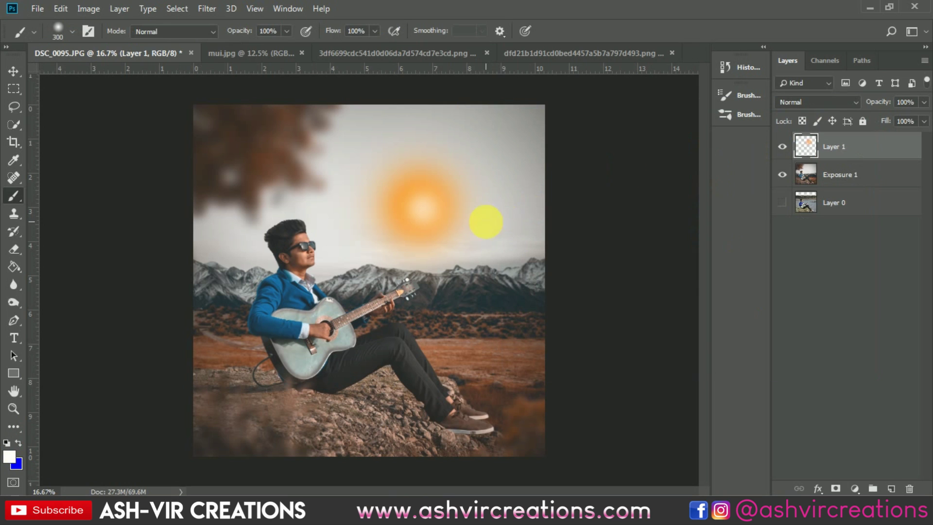
key([)
key([)
key([)
click(423, 209)
click(425, 208)
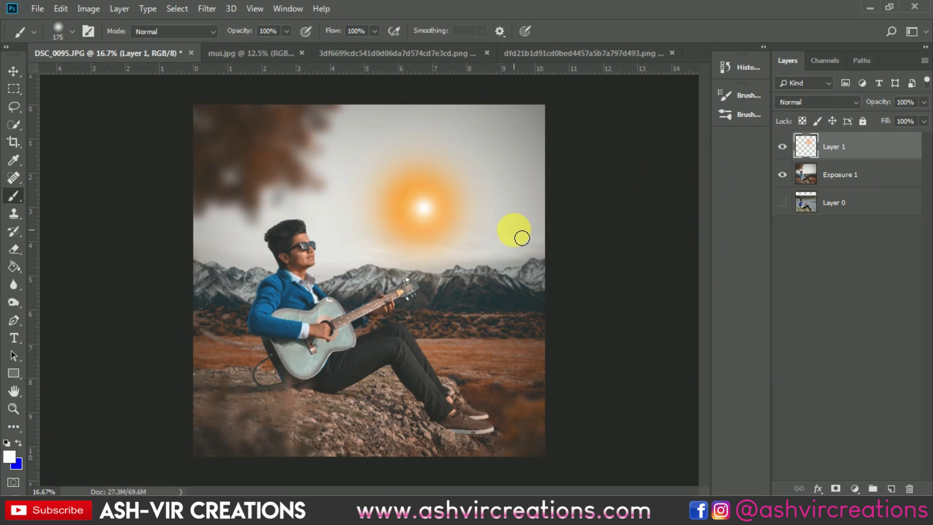
Start a free transform on the sun glow and set Layer 1's blend mode to Screen
key(v)
key(ctrl+t)
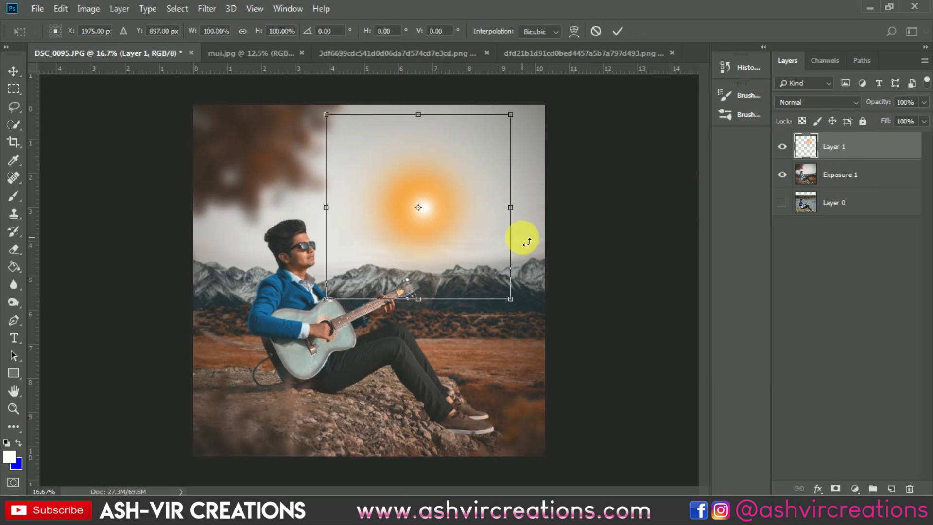
click(803, 103)
click(797, 207)
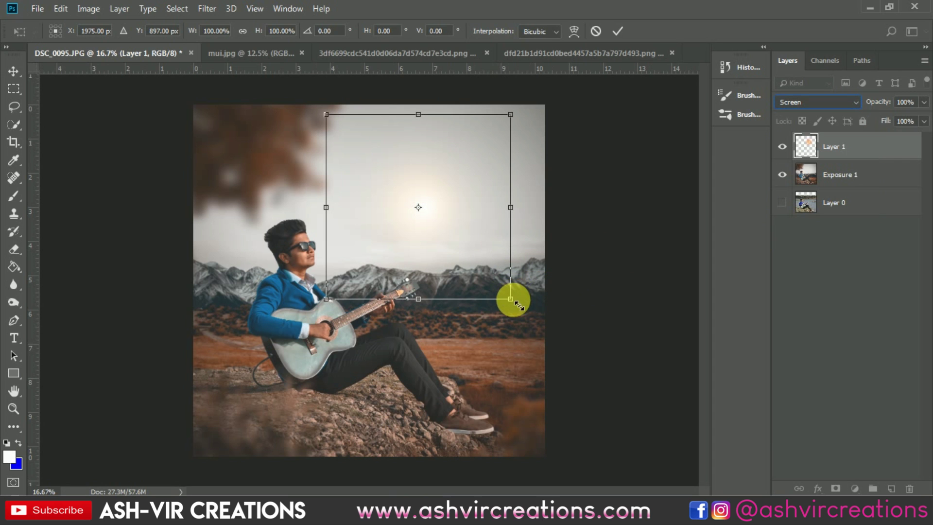
Scale the sun glow to about 355% and place its center just beyond the picture's upper-right corner, level with the upper edge
drag(514, 299, 605, 354)
drag(516, 254, 646, 154)
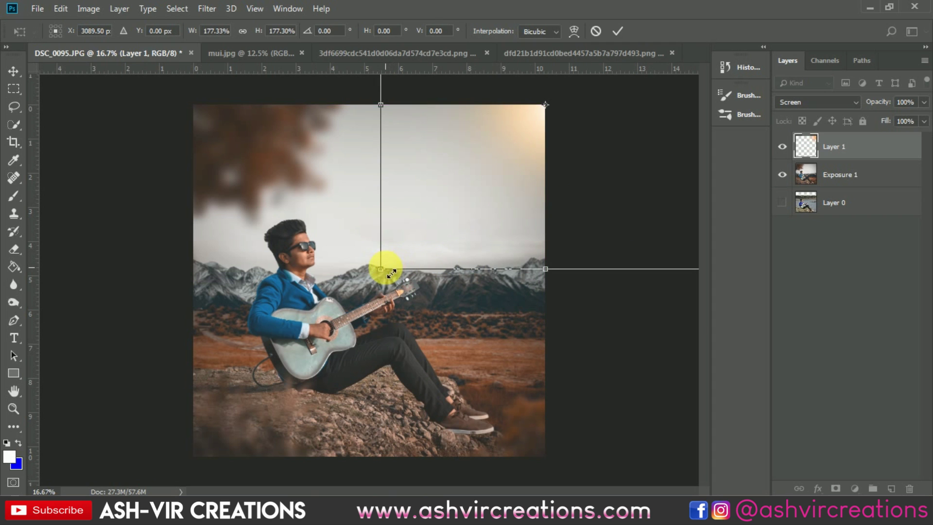
drag(381, 269, 150, 365)
drag(541, 194, 612, 264)
key(ctrl+minus)
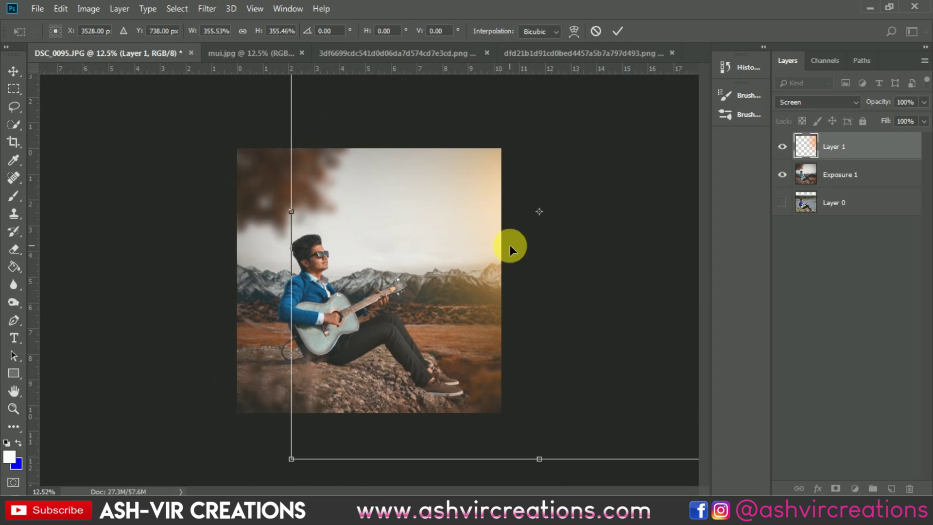
drag(510, 245, 510, 203)
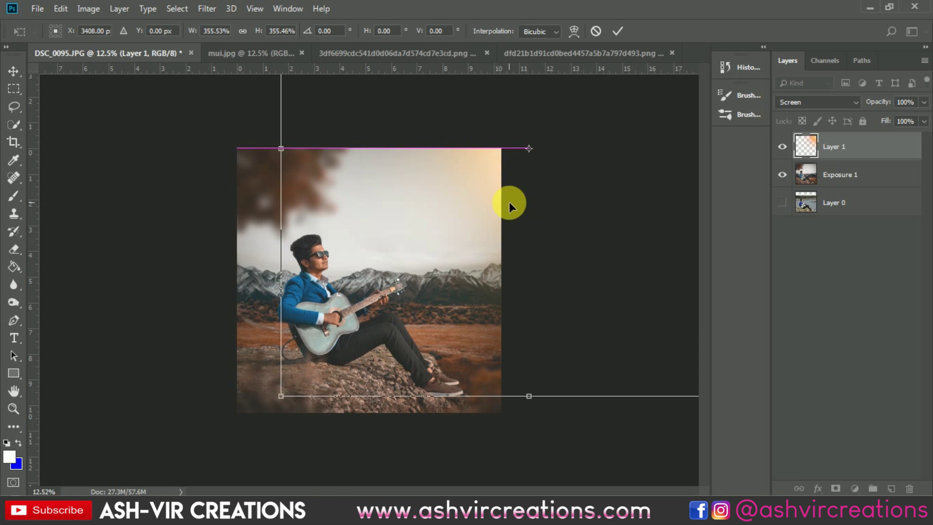
key(Return)
key(ctrl+0)
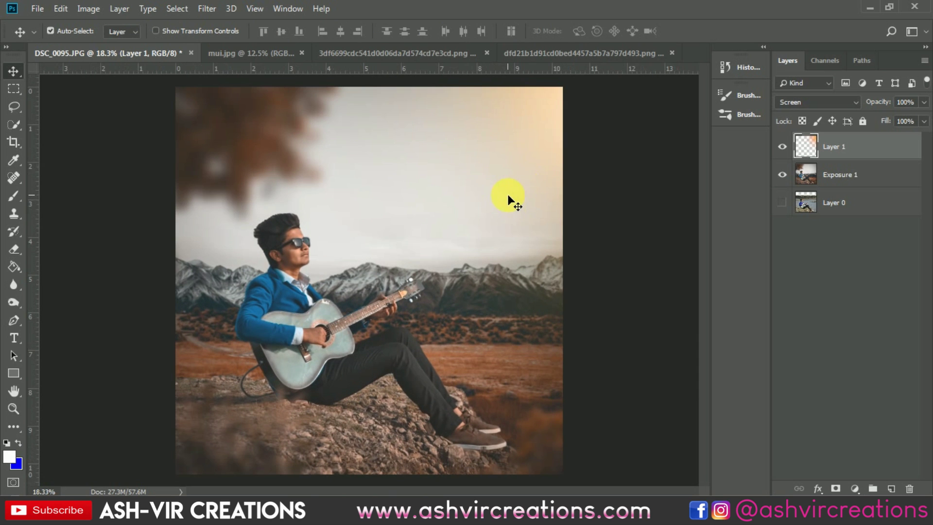
Shift the glow layer's hue slightly and lighten it with Hue/Saturation, comparing the picture with and without the glow
click(782, 147)
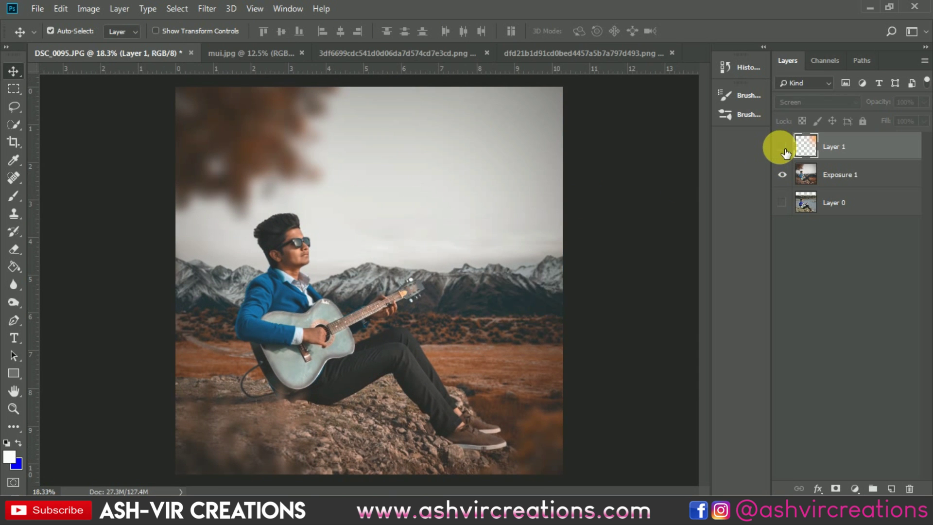
click(783, 147)
key(ctrl+u)
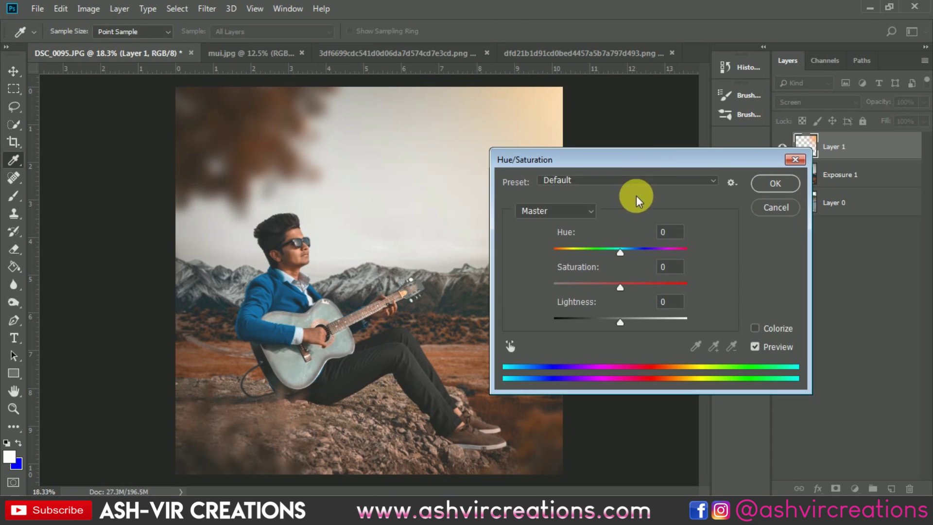
mouse_move(617, 247)
mouse_down()
mouse_move(607, 250)
mouse_move(628, 253)
mouse_move(617, 253)
mouse_up()
drag(635, 318, 643, 319)
click(756, 185)
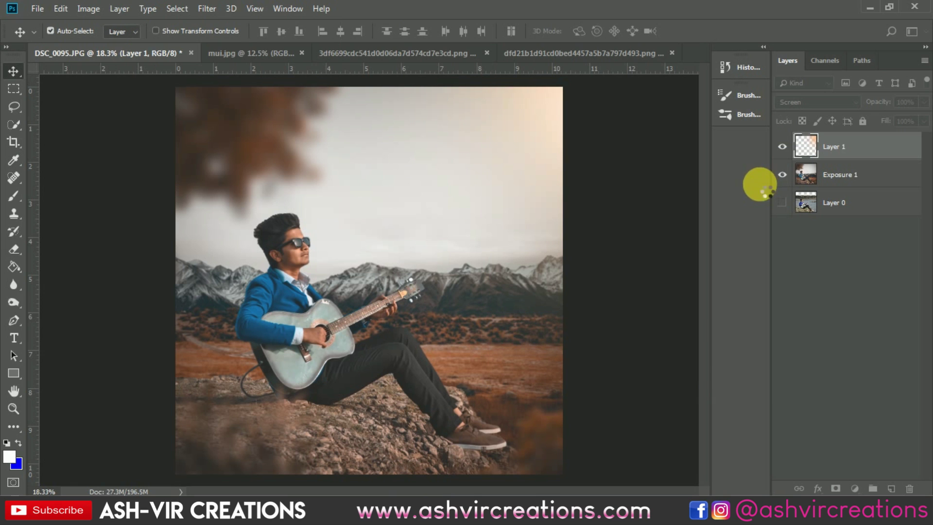
click(784, 147)
click(784, 147)
click(784, 147)
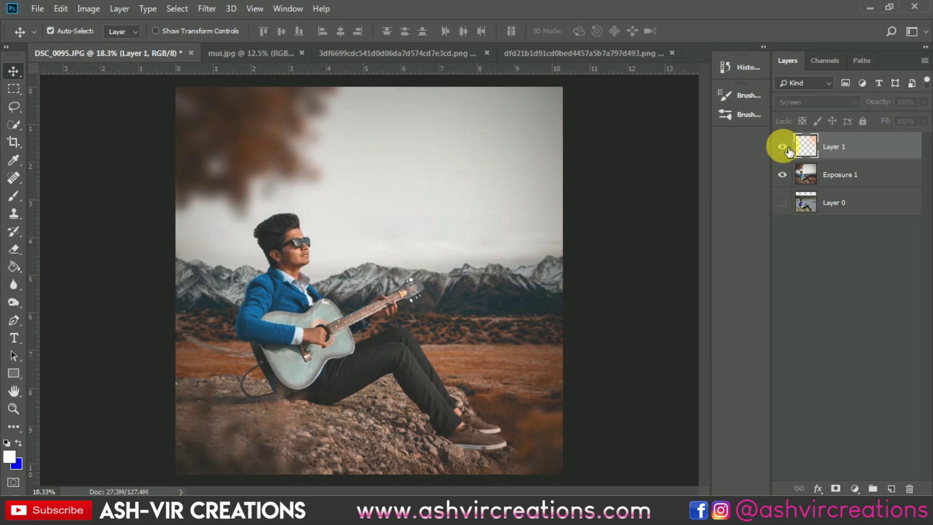
click(783, 146)
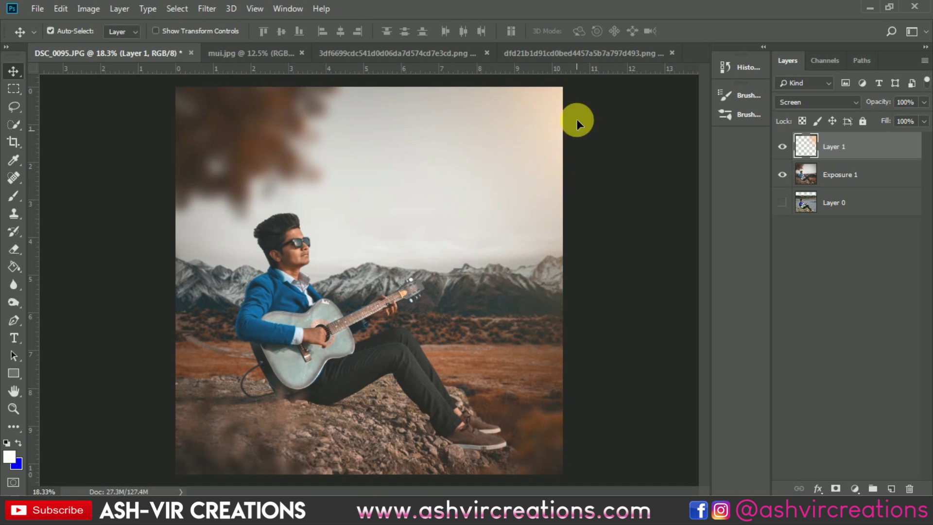
Move the sun glow inward so its bright center lies at the sky's upper-right edge, and compare with it hidden
drag(570, 181, 485, 160)
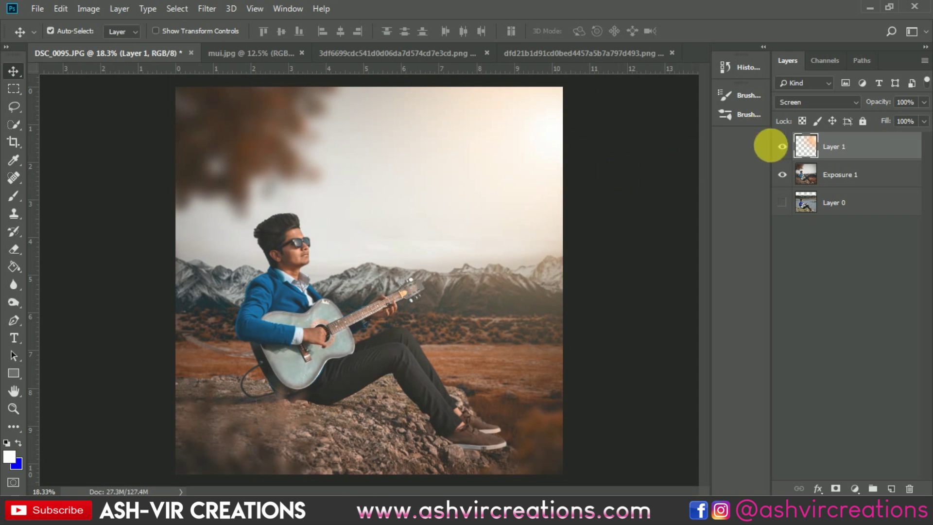
click(782, 147)
click(783, 147)
scroll(467, 225, down, 1)
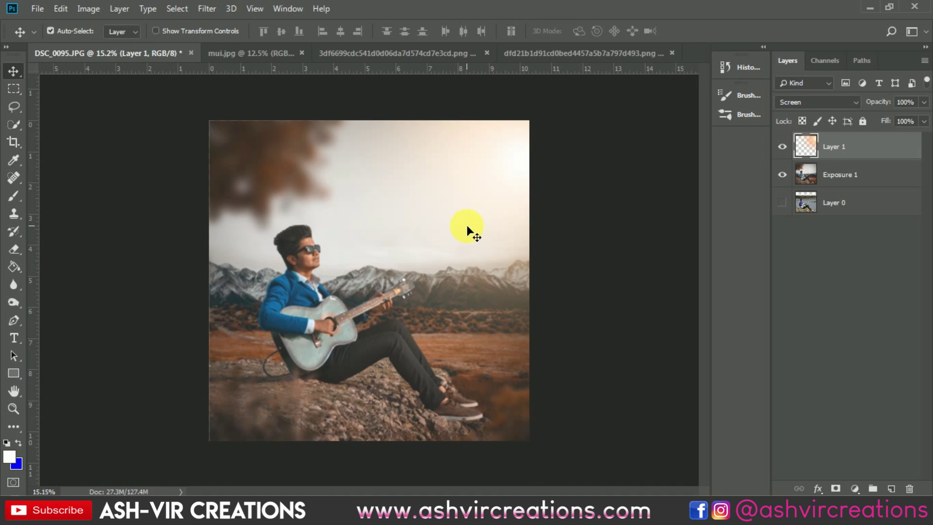
Hide Layer 1 and start a Lens Flare on the Exposure 1 layer, placing the flare near the picture's upper-right corner
click(782, 146)
click(841, 175)
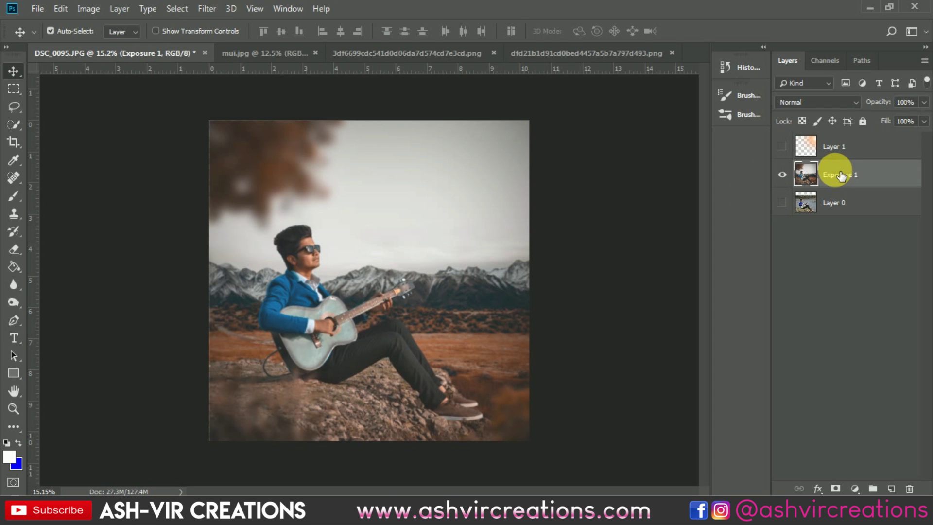
click(218, 8)
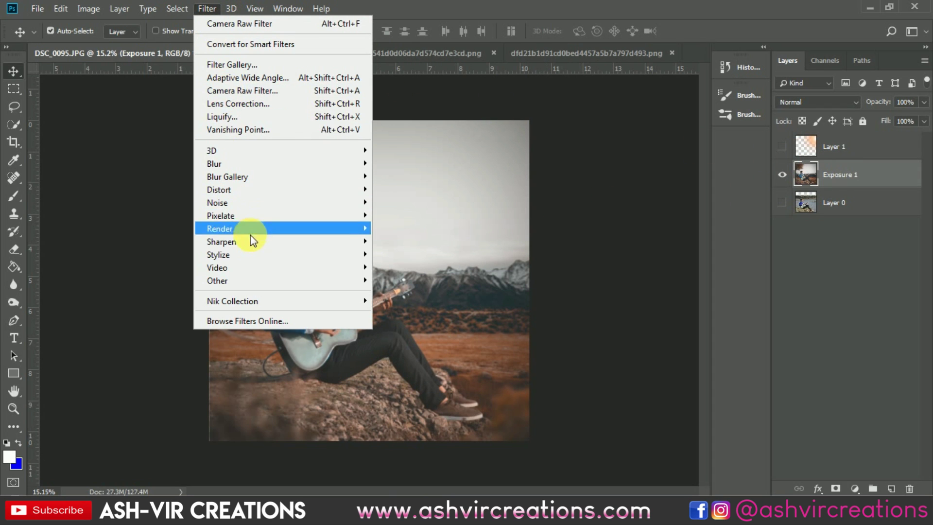
mouse_move(250, 252)
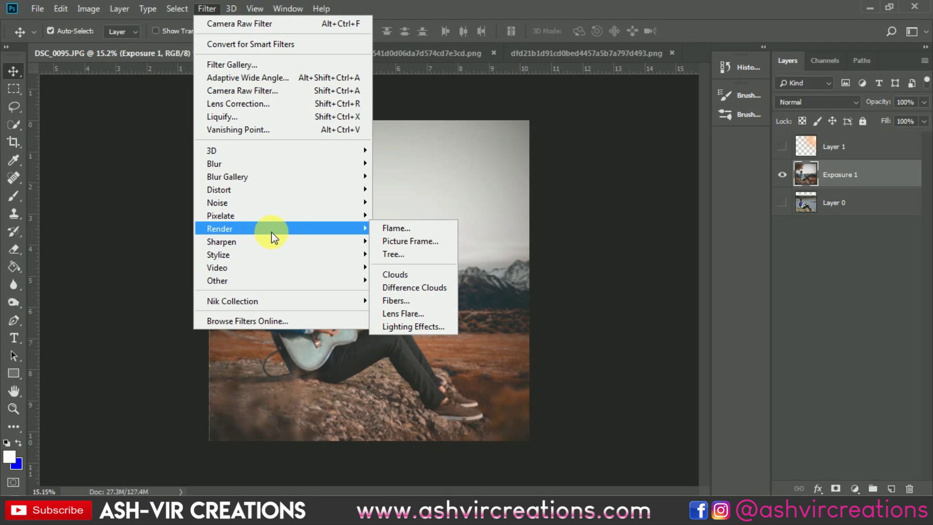
click(414, 316)
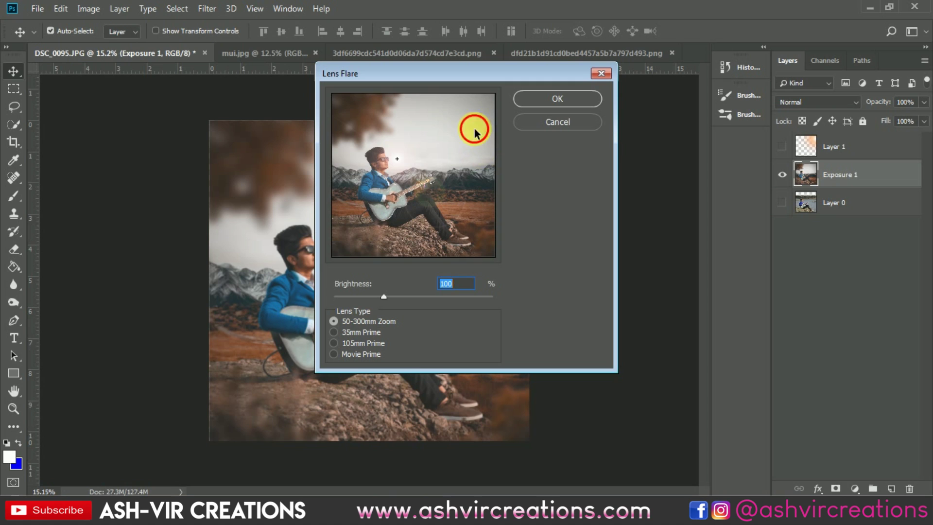
drag(475, 129, 494, 107)
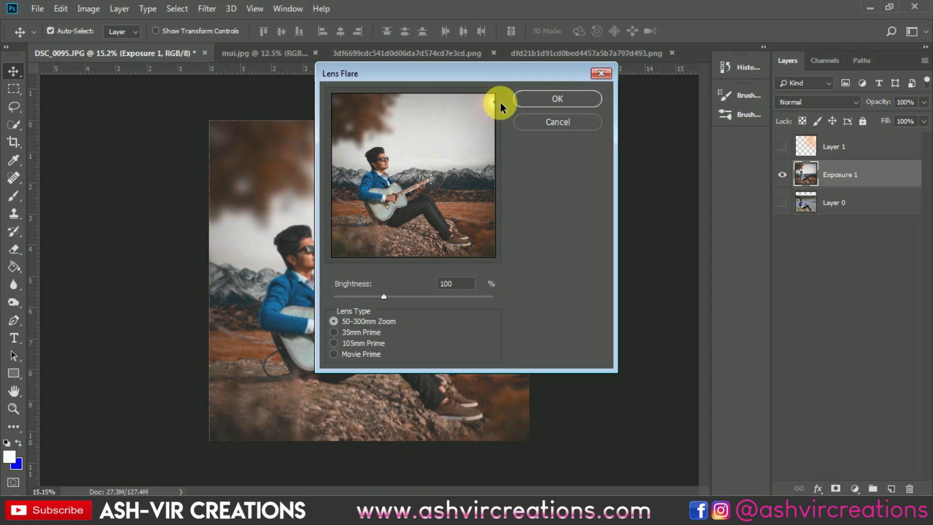
Preview the 35mm, 105mm and Movie Prime flare types and return to 50-300mm Zoom
click(353, 333)
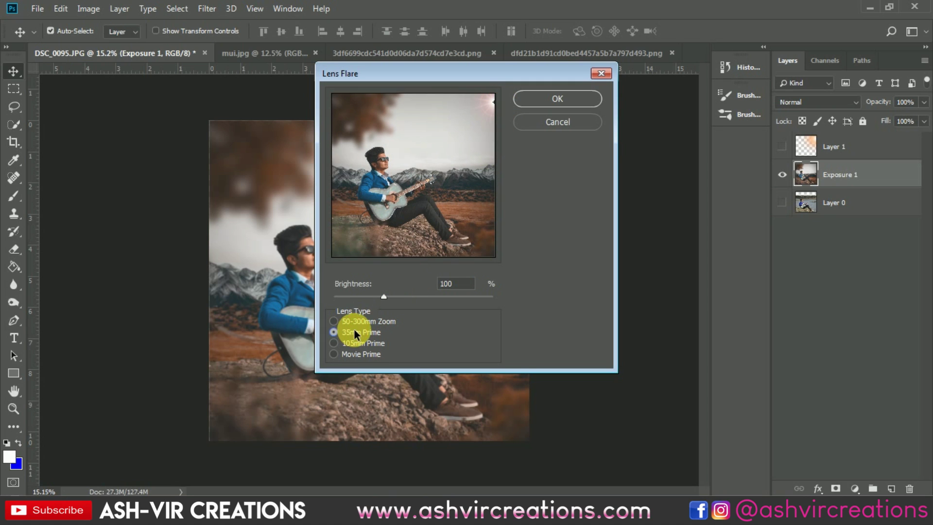
click(353, 343)
click(354, 355)
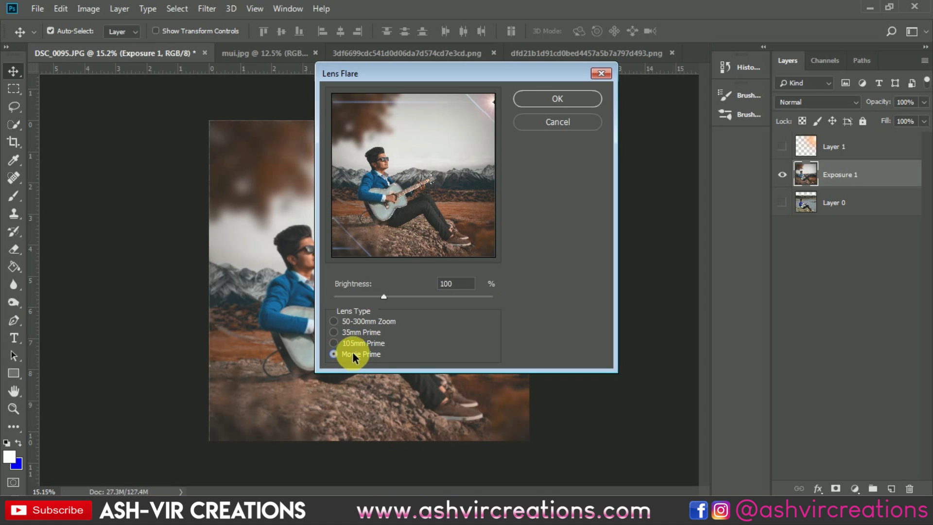
click(358, 342)
click(364, 321)
click(364, 334)
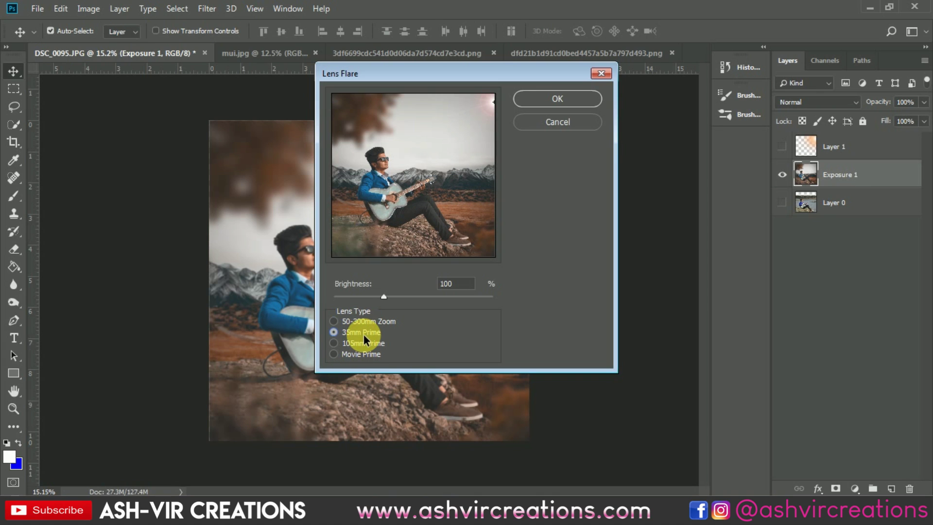
click(368, 321)
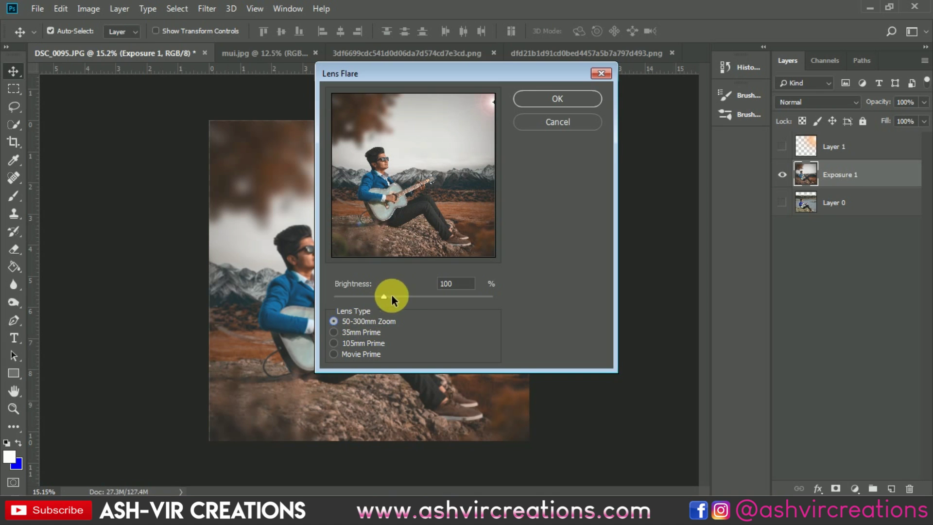
click(374, 334)
click(375, 323)
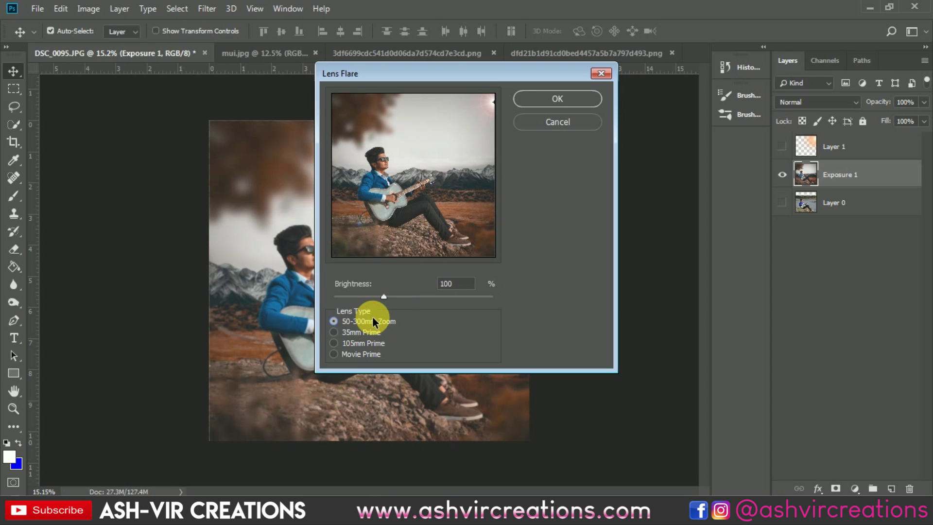
Shift the flare center closer to the upper-right corner, set its brightness to 148%, and apply the Lens Flare
drag(401, 296, 414, 297)
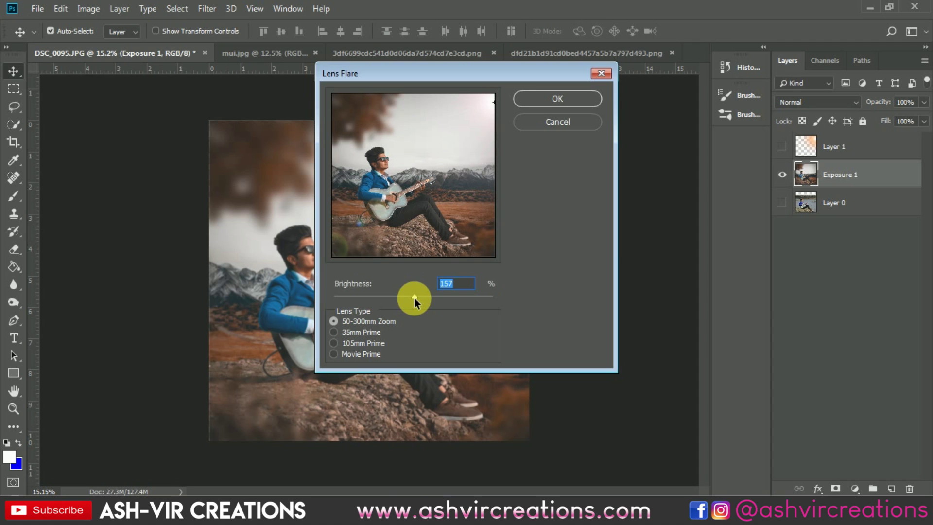
click(491, 100)
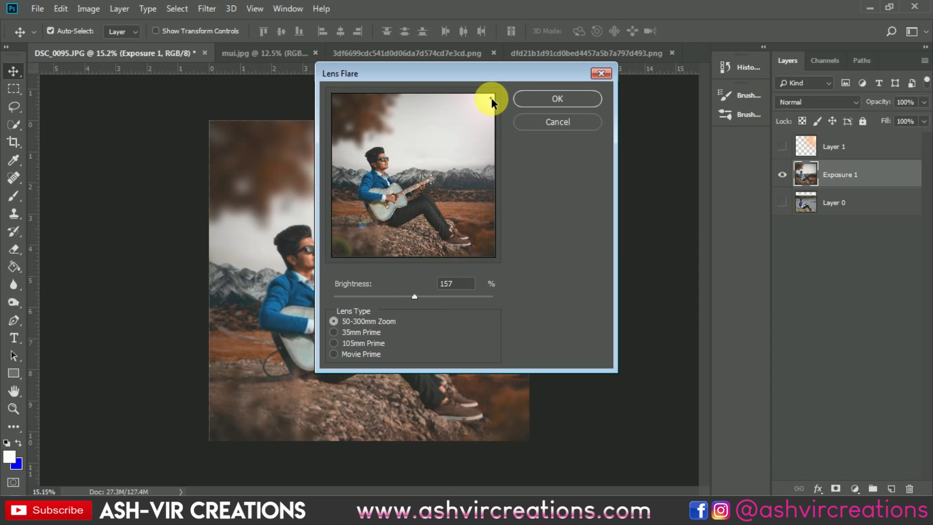
drag(427, 292, 409, 295)
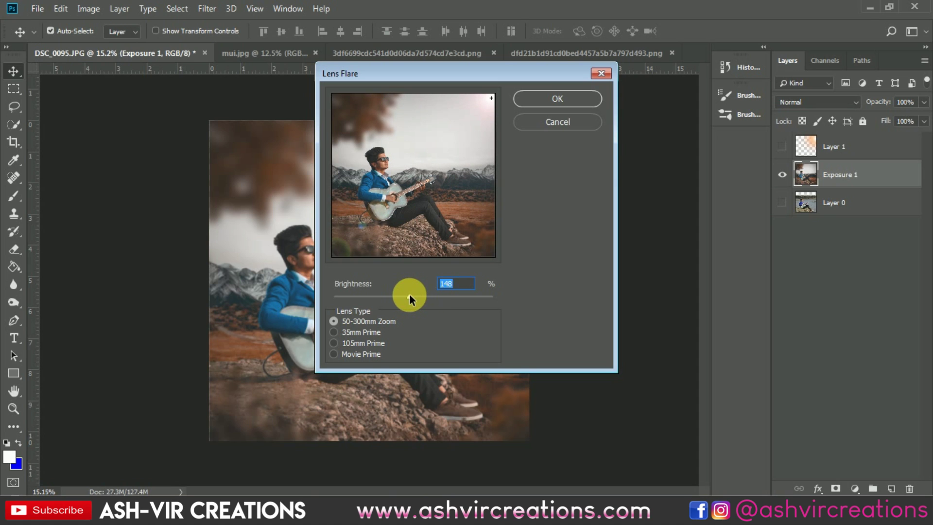
click(579, 99)
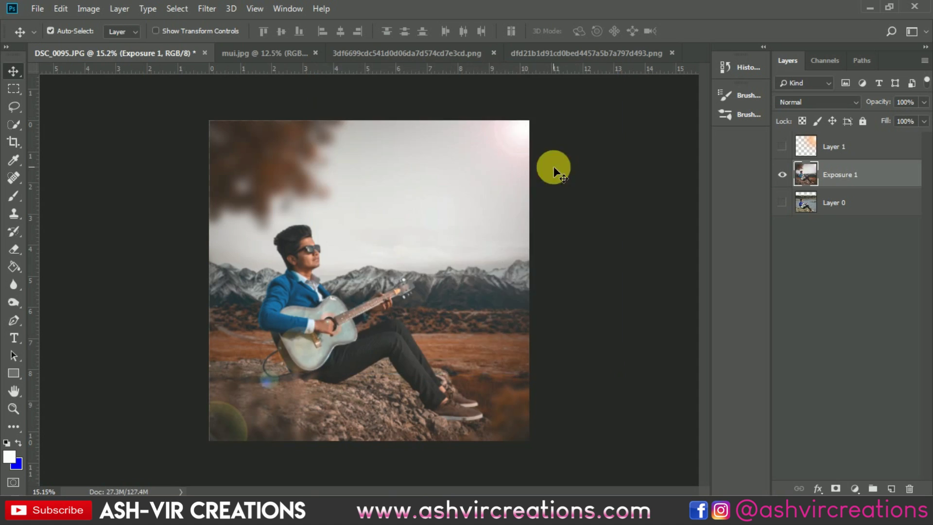
Show Layer 0 and switch the Exposure 1 layer's visibility off and on to compare the original photo with the edited composite
scroll(464, 216, up, 1)
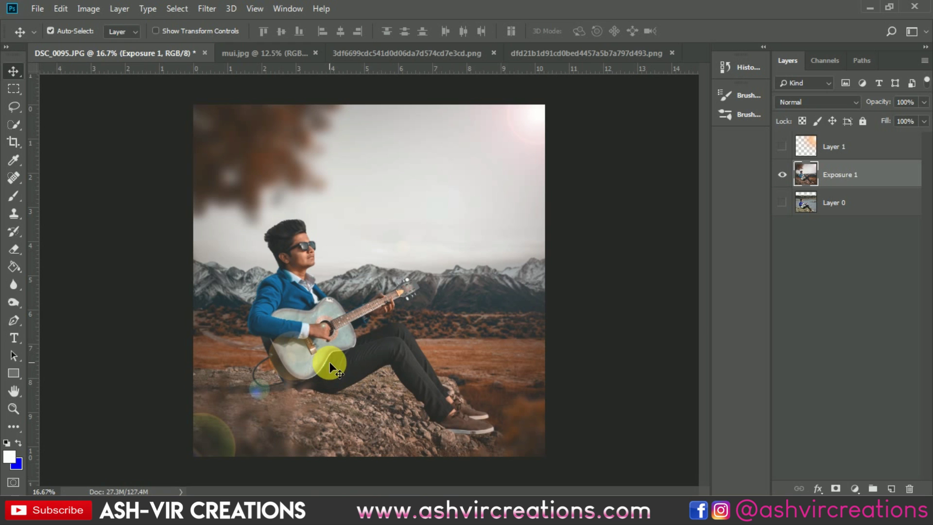
click(782, 203)
click(782, 174)
scroll(520, 248, up, 1)
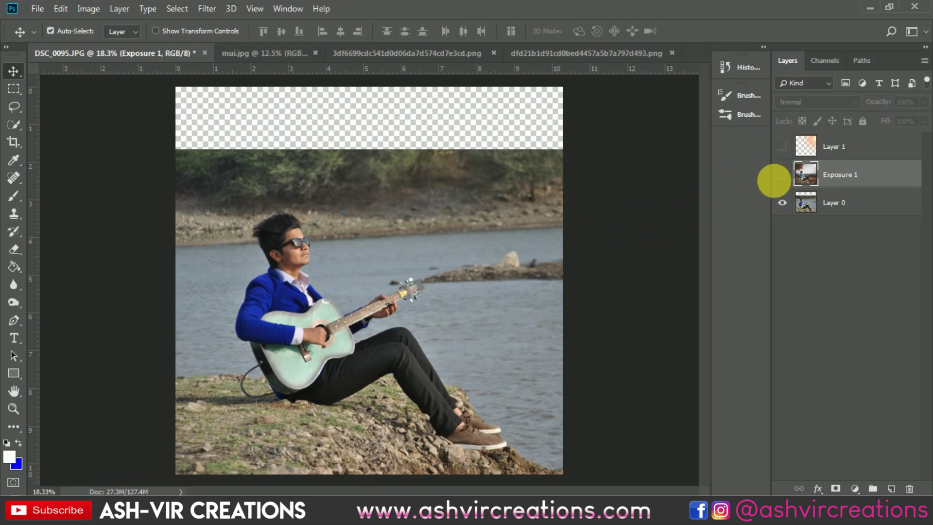
click(782, 175)
click(782, 175)
click(783, 175)
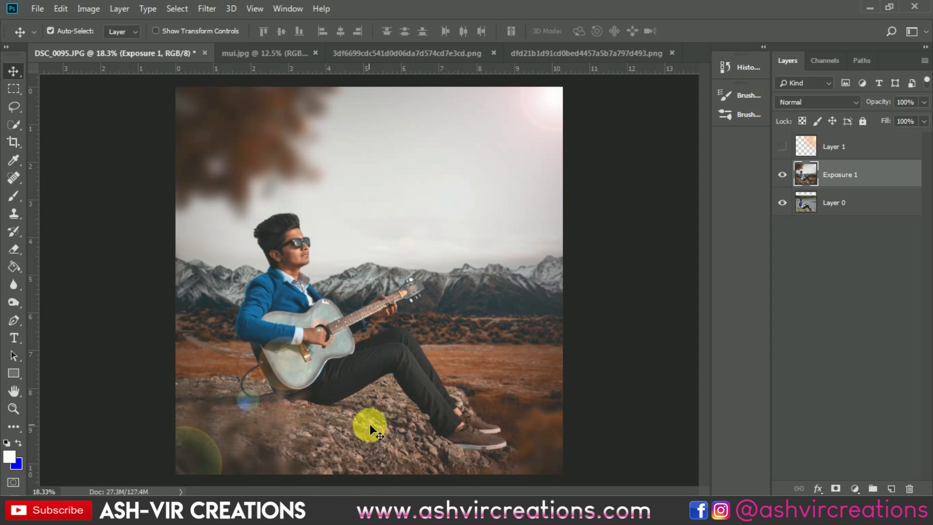
Turn the warm glow on Layer 1 back on, compare the picture with and without it, and leave it visible
click(782, 146)
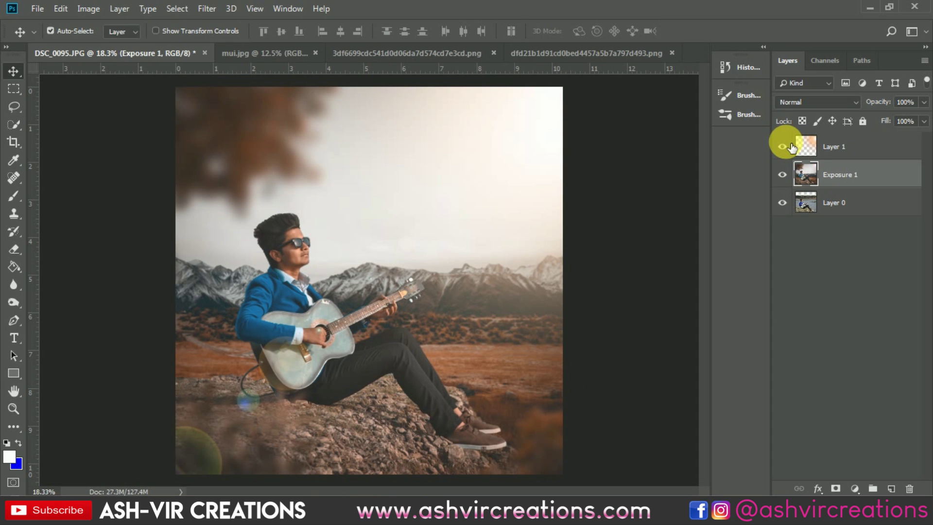
click(782, 146)
click(782, 146)
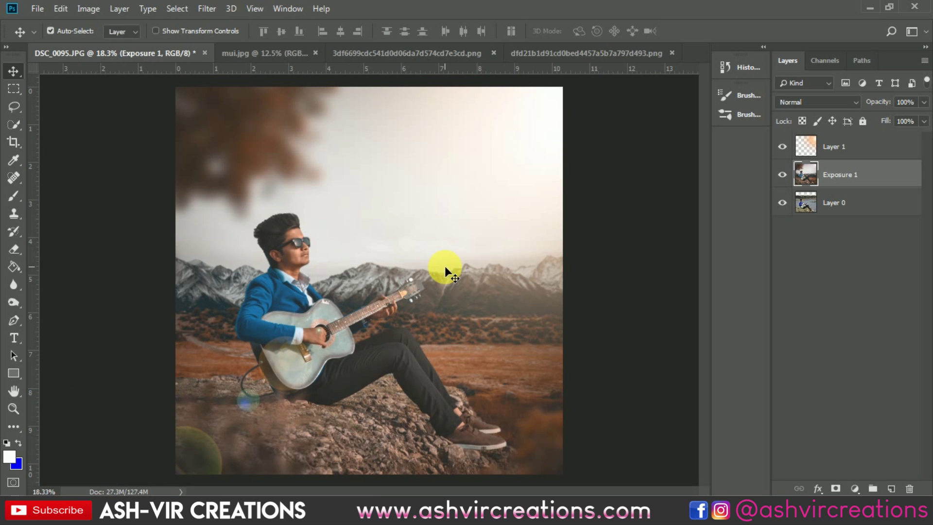
scroll(287, 246, up, 3)
scroll(299, 258, down, 4)
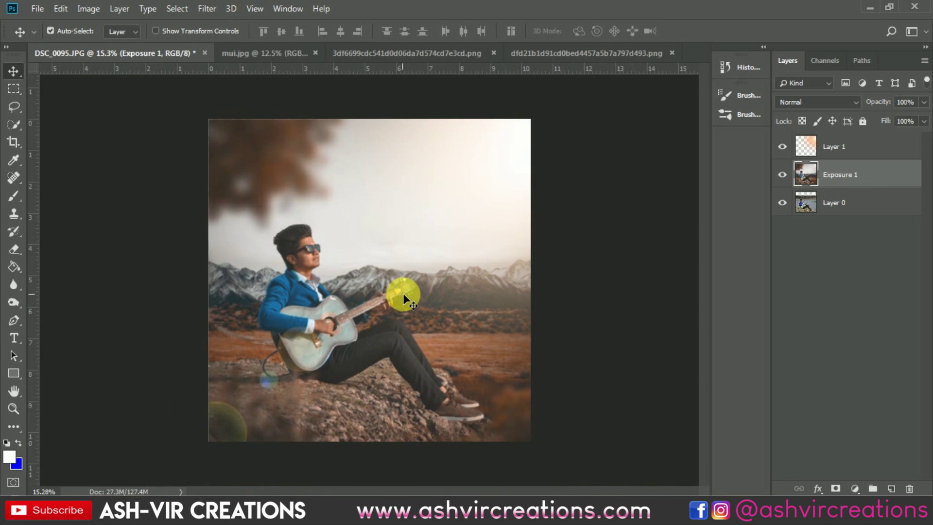
scroll(403, 293, up, 1)
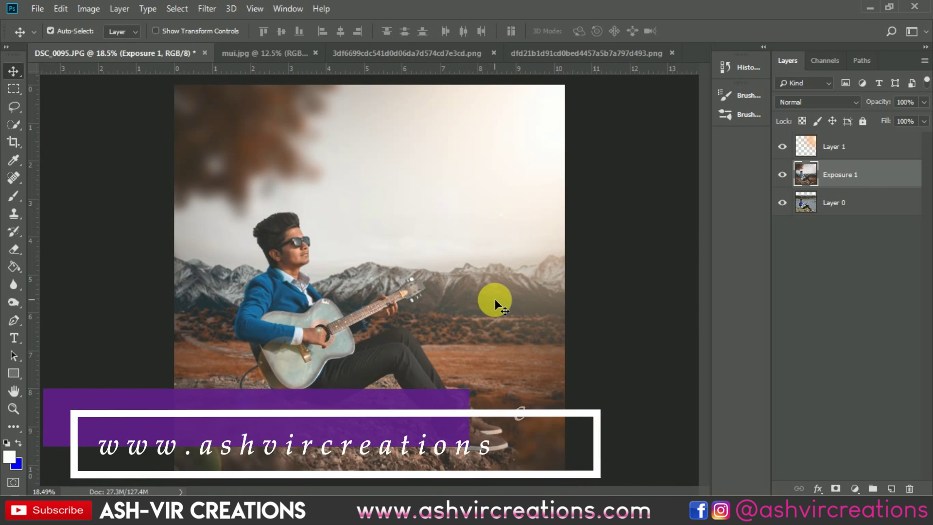